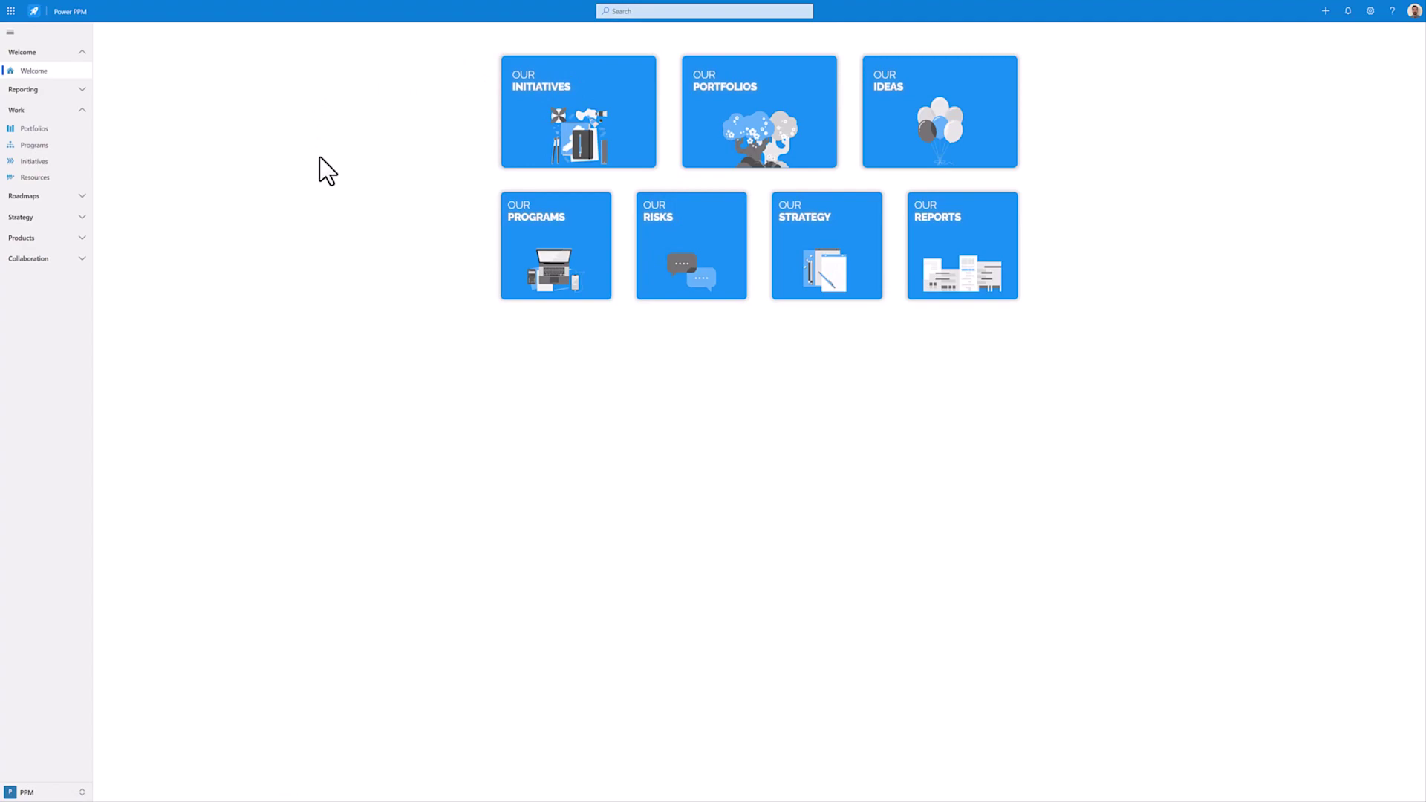
# - Open Grow Portfolio from Portfolios, review its Define budget tab, then its What-if scenarios
pyautogui.click(53, 130)
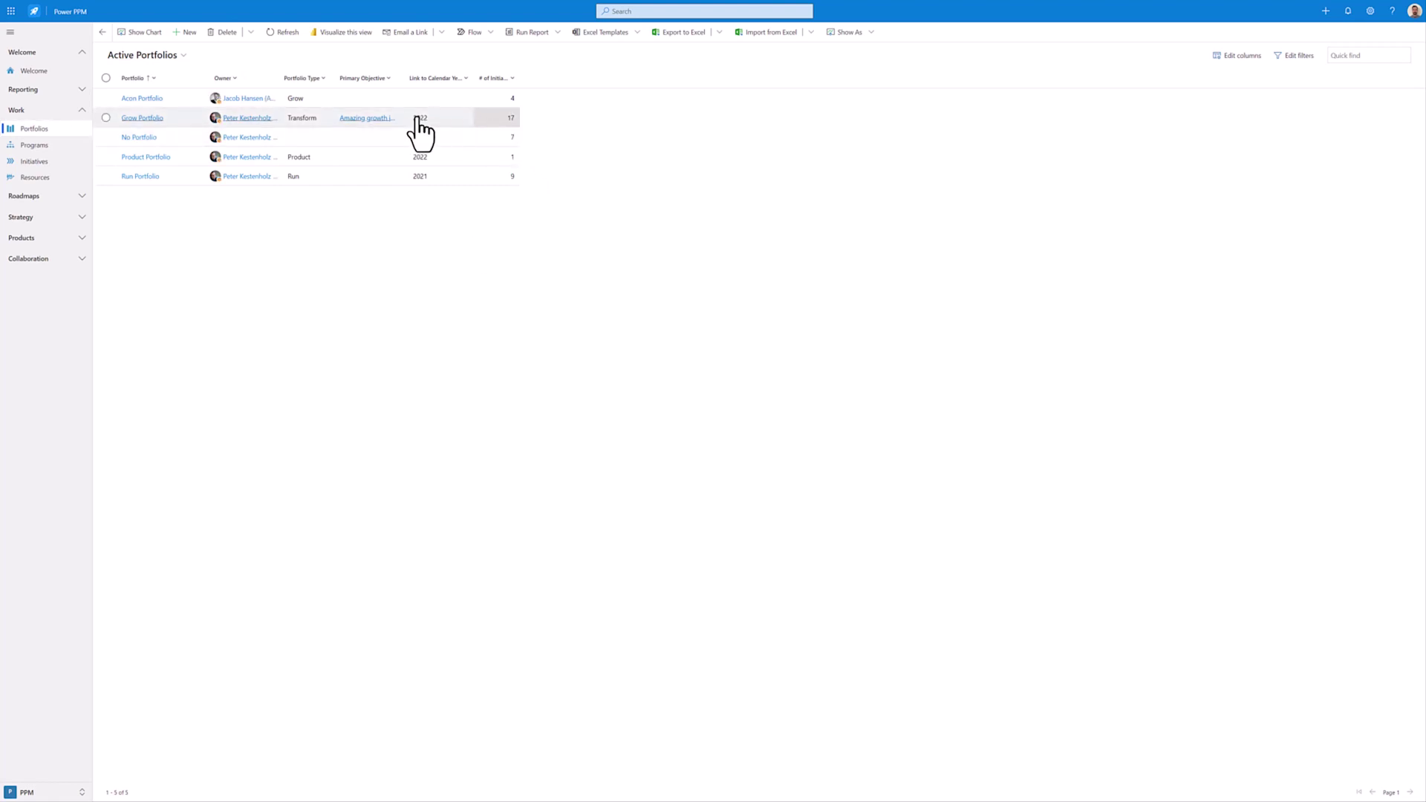
pyautogui.click(156, 119)
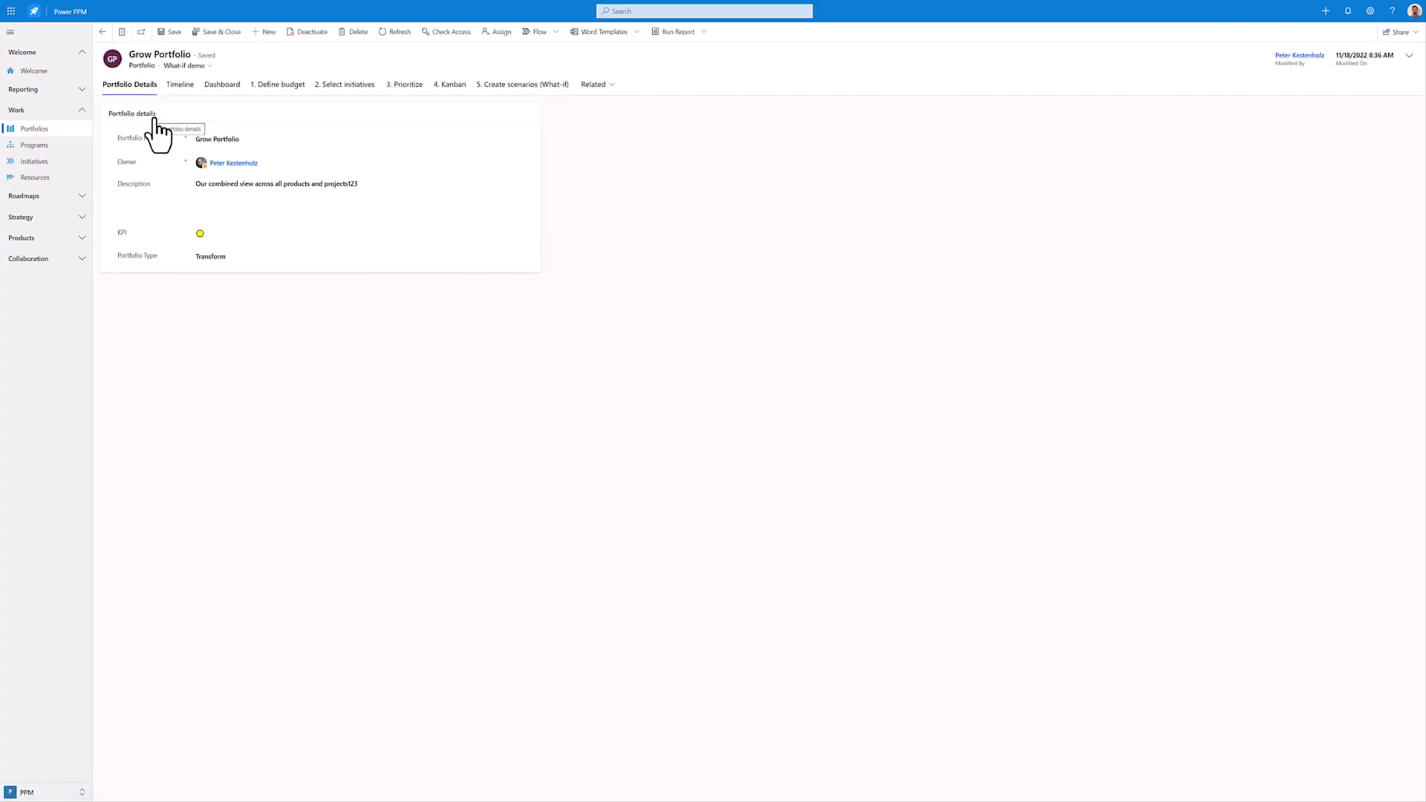
pyautogui.click(283, 84)
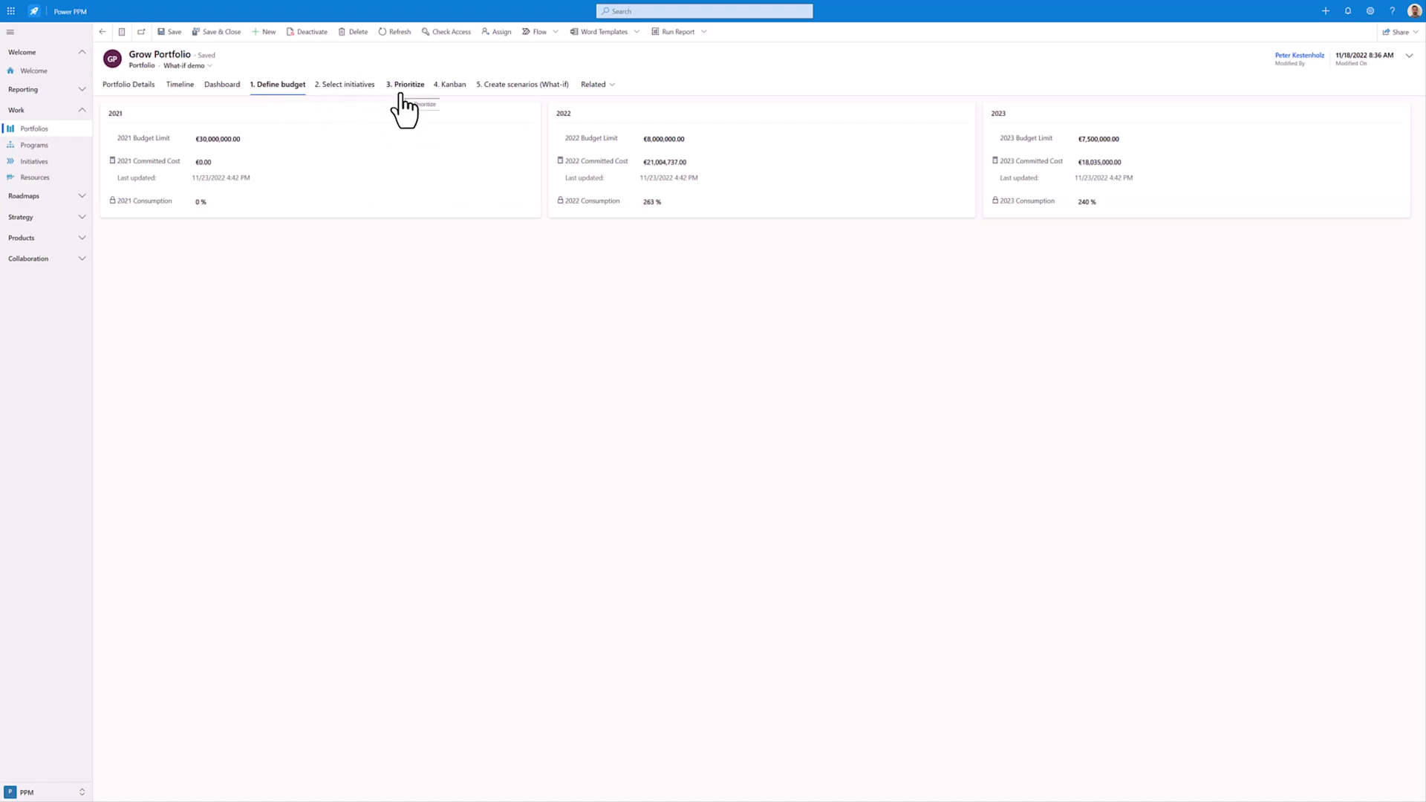
pyautogui.click(518, 90)
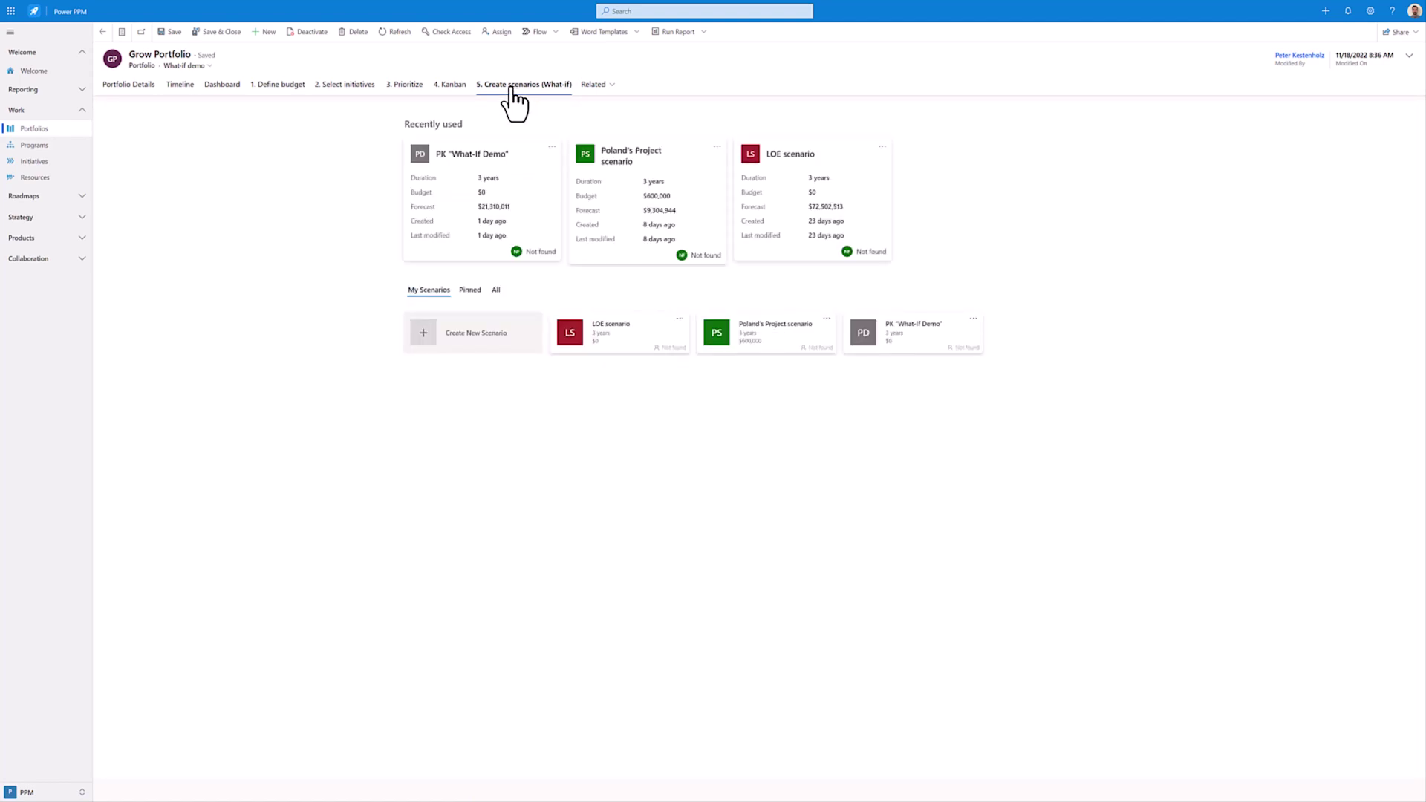
# - Start a new 3-year scenario filtered to Grow Portfolio's projects
pyautogui.click(466, 335)
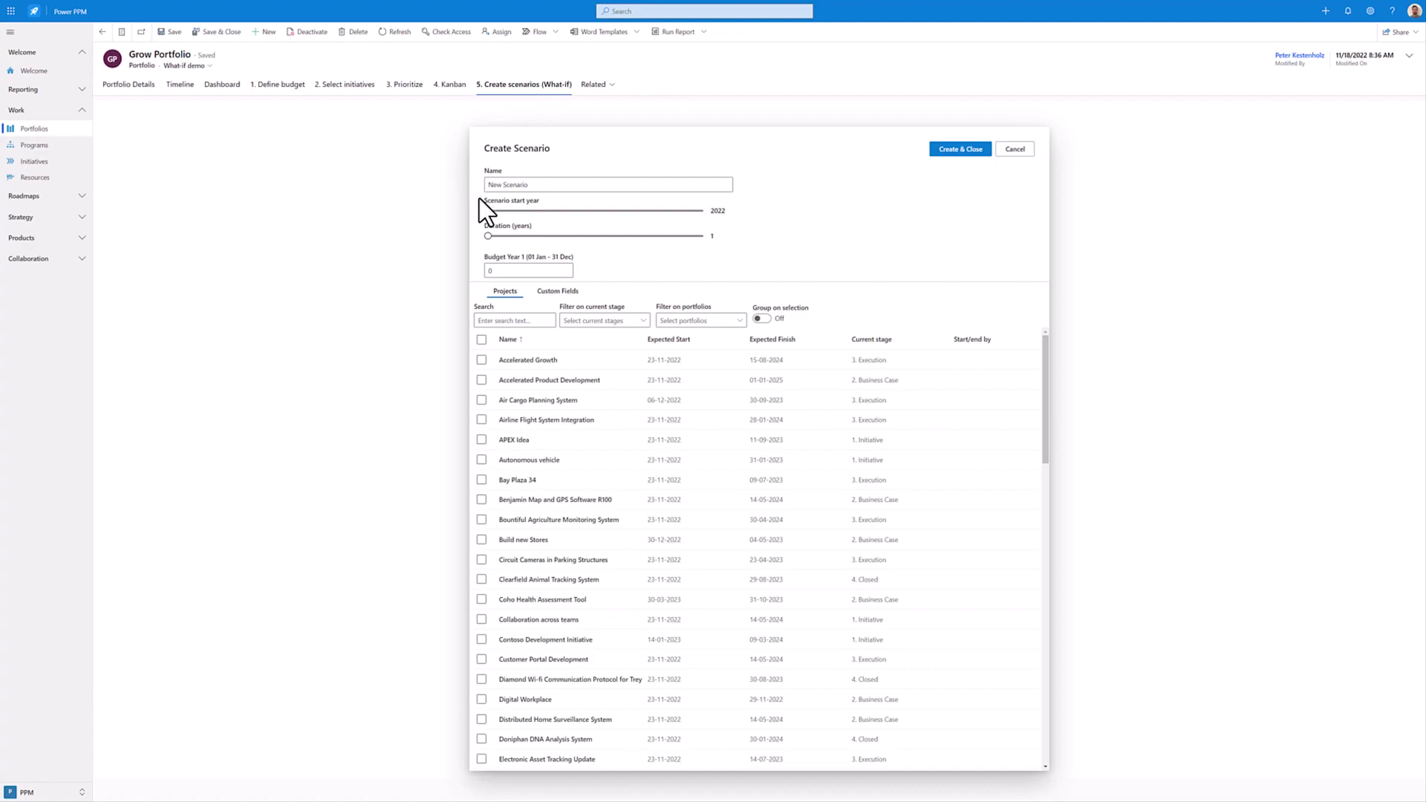
pyautogui.moveTo(559, 235); pyautogui.dragTo(568, 237)
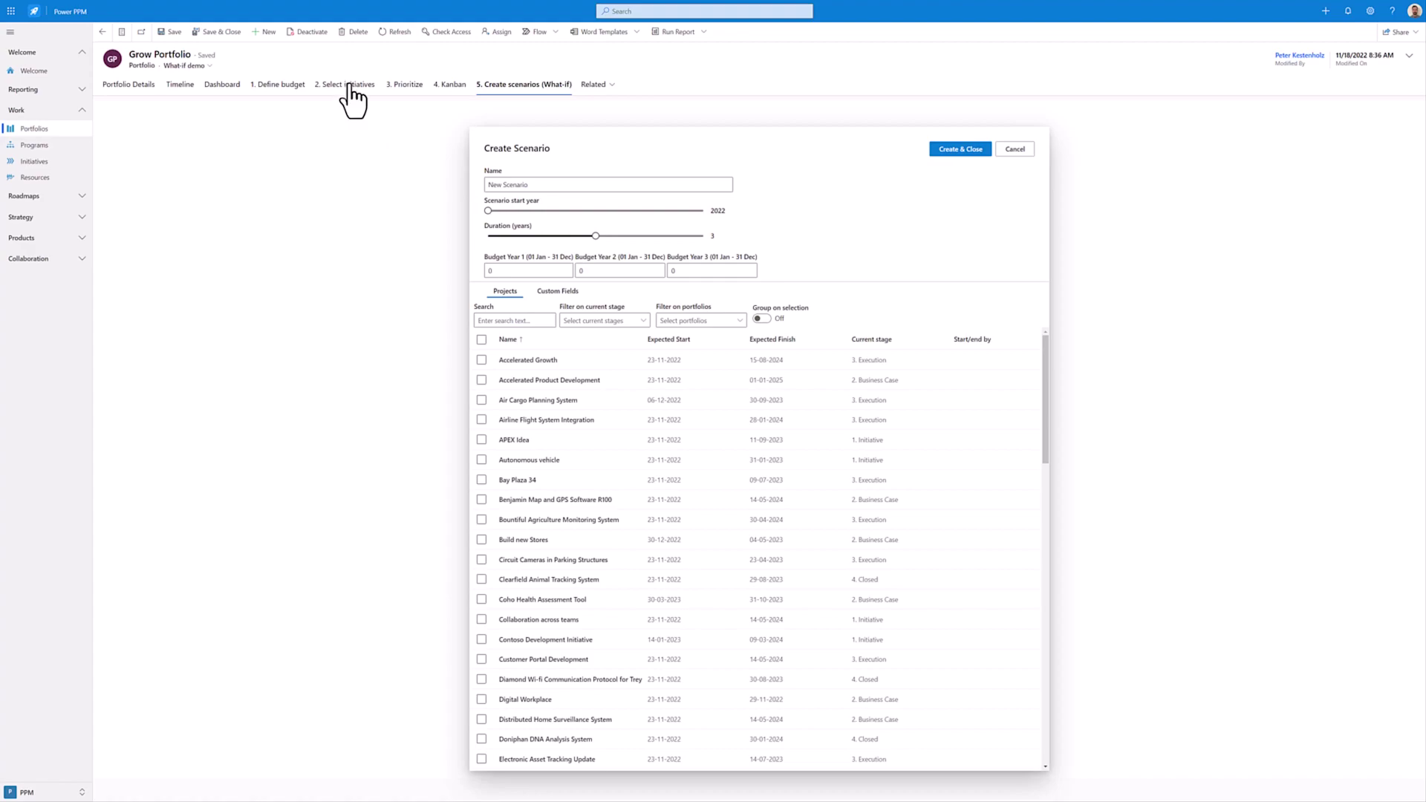
pyautogui.click(700, 322)
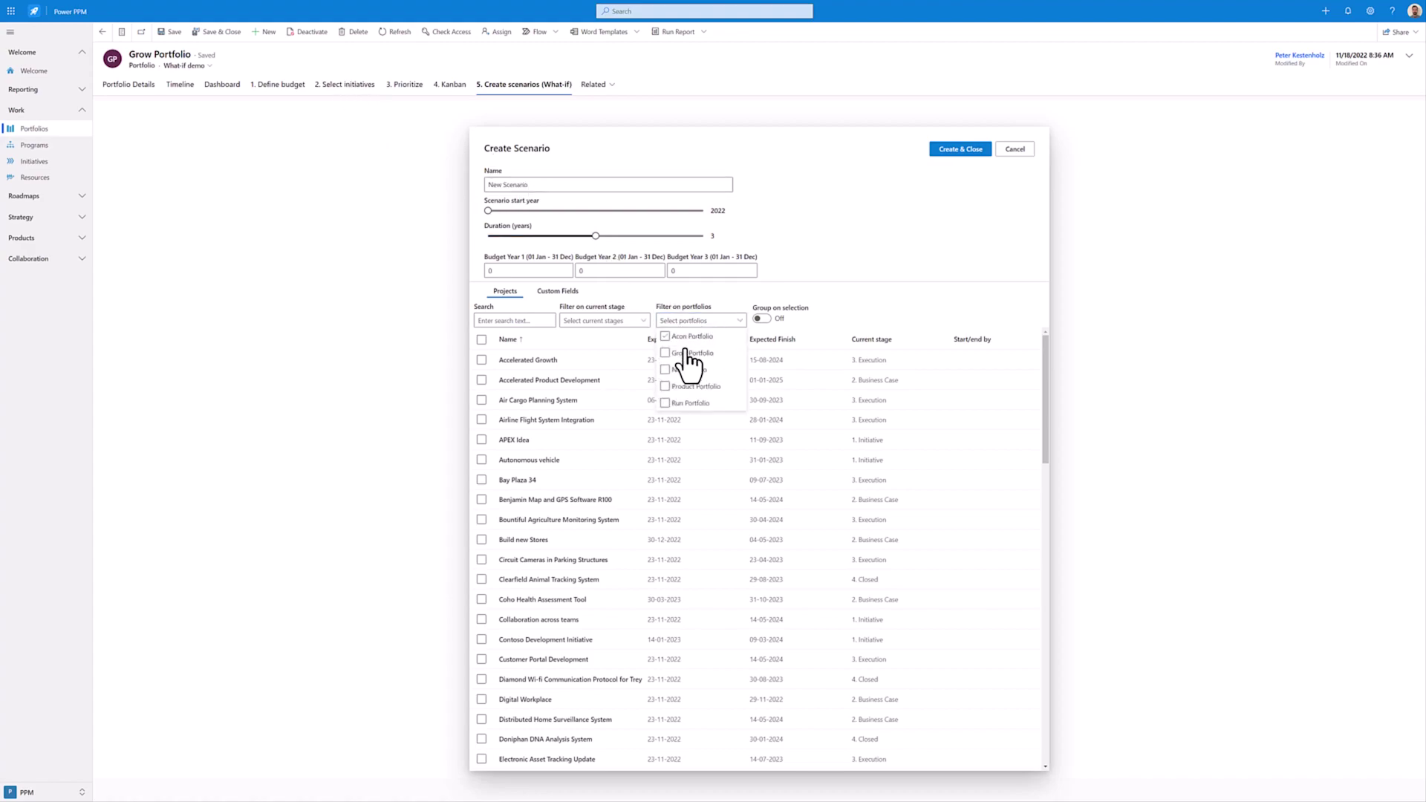
pyautogui.click(666, 354)
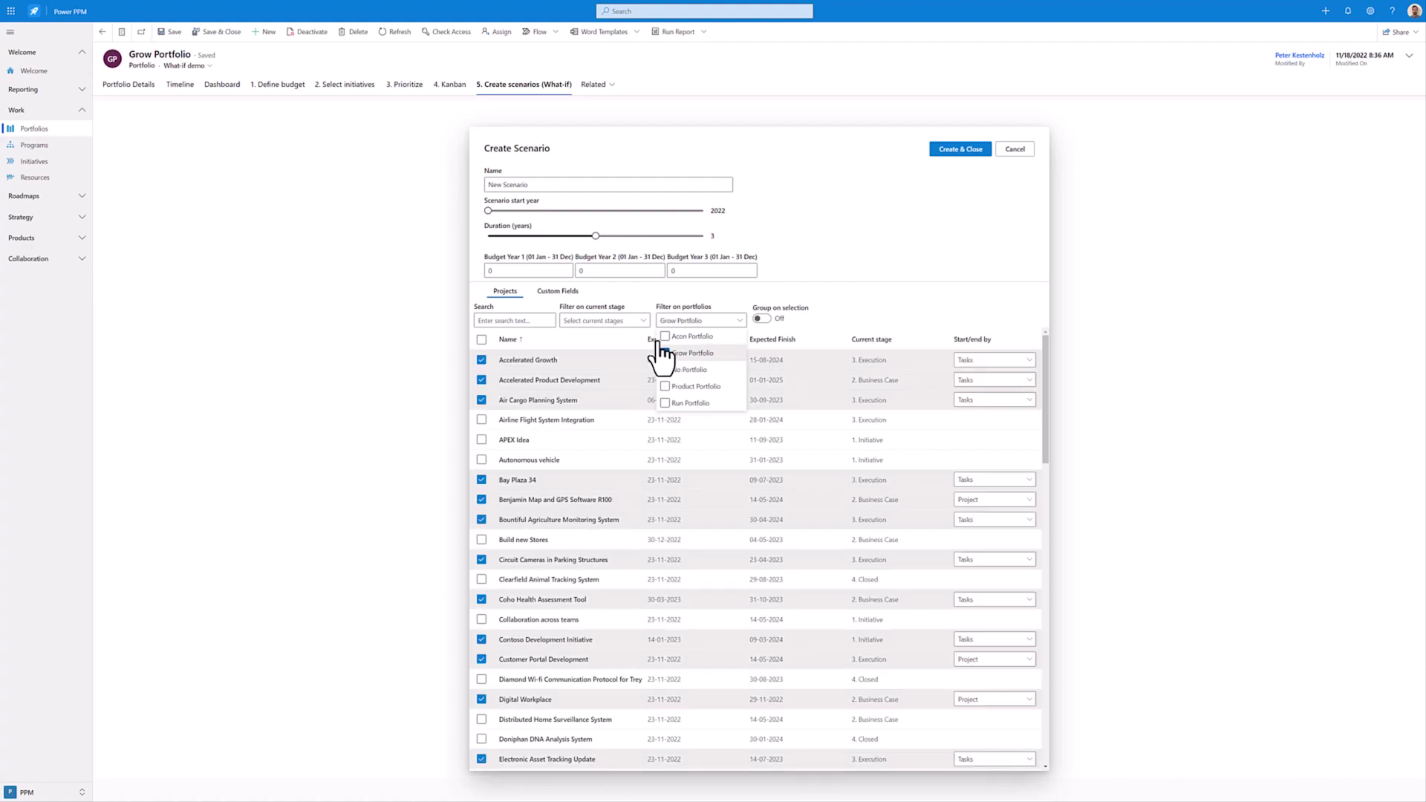
pyautogui.click(877, 277)
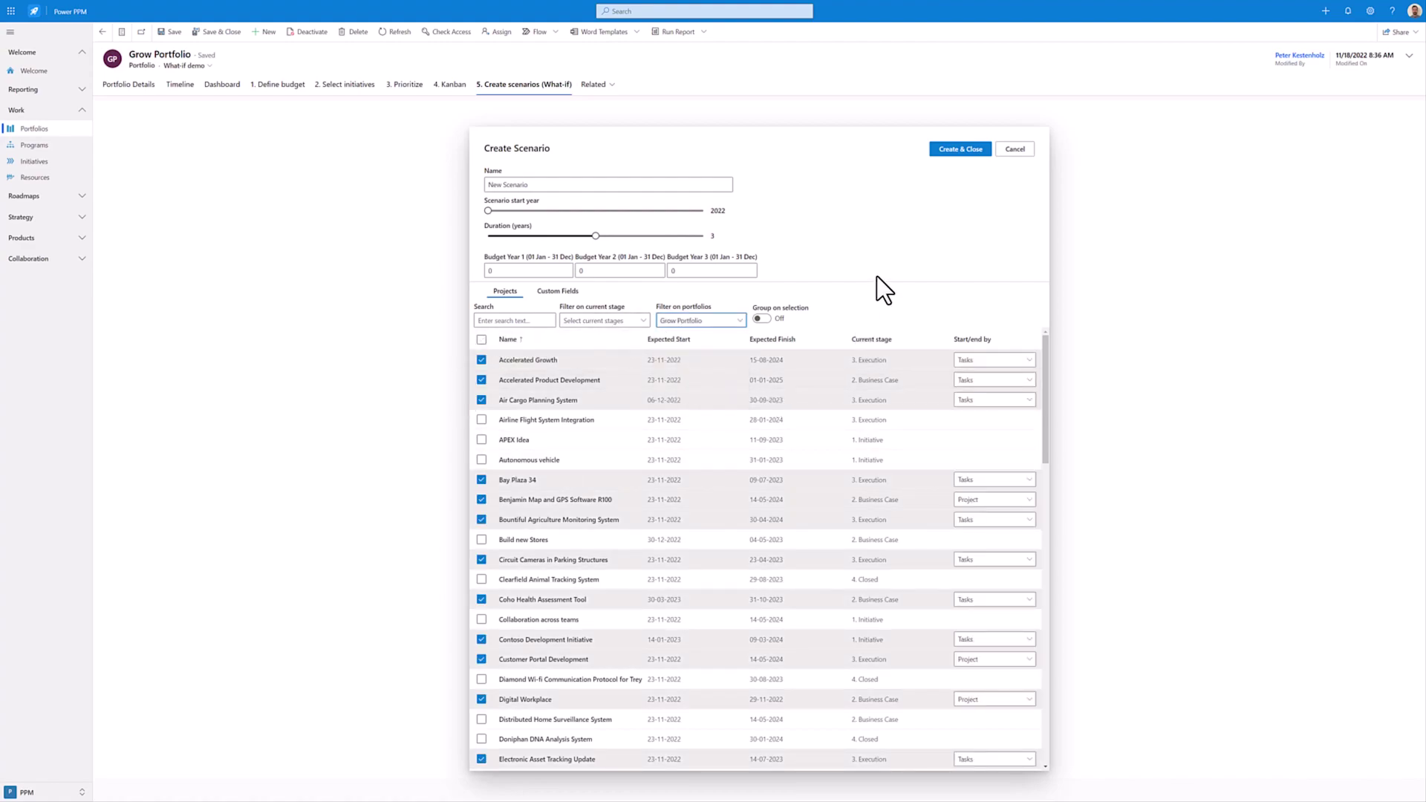
# - Enter yearly budgets of 5,000,000, 25,000,000 and 10,000,000 for the scenario
pyautogui.click(510, 271)
pyautogui.press('Tab')
pyautogui.write('25,000,000')
pyautogui.press('Tab')
pyautogui.write('1,000,000')
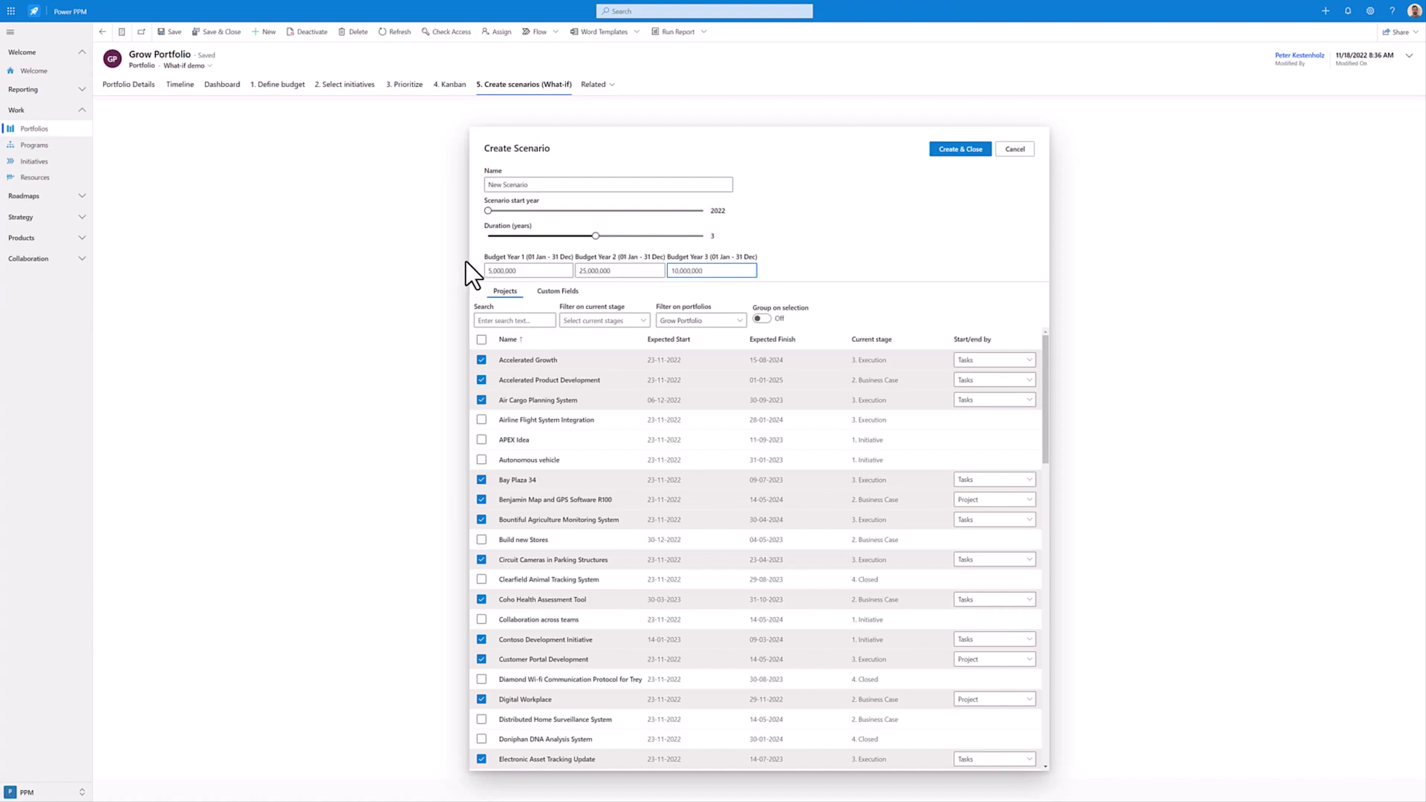
pyautogui.click(633, 321)
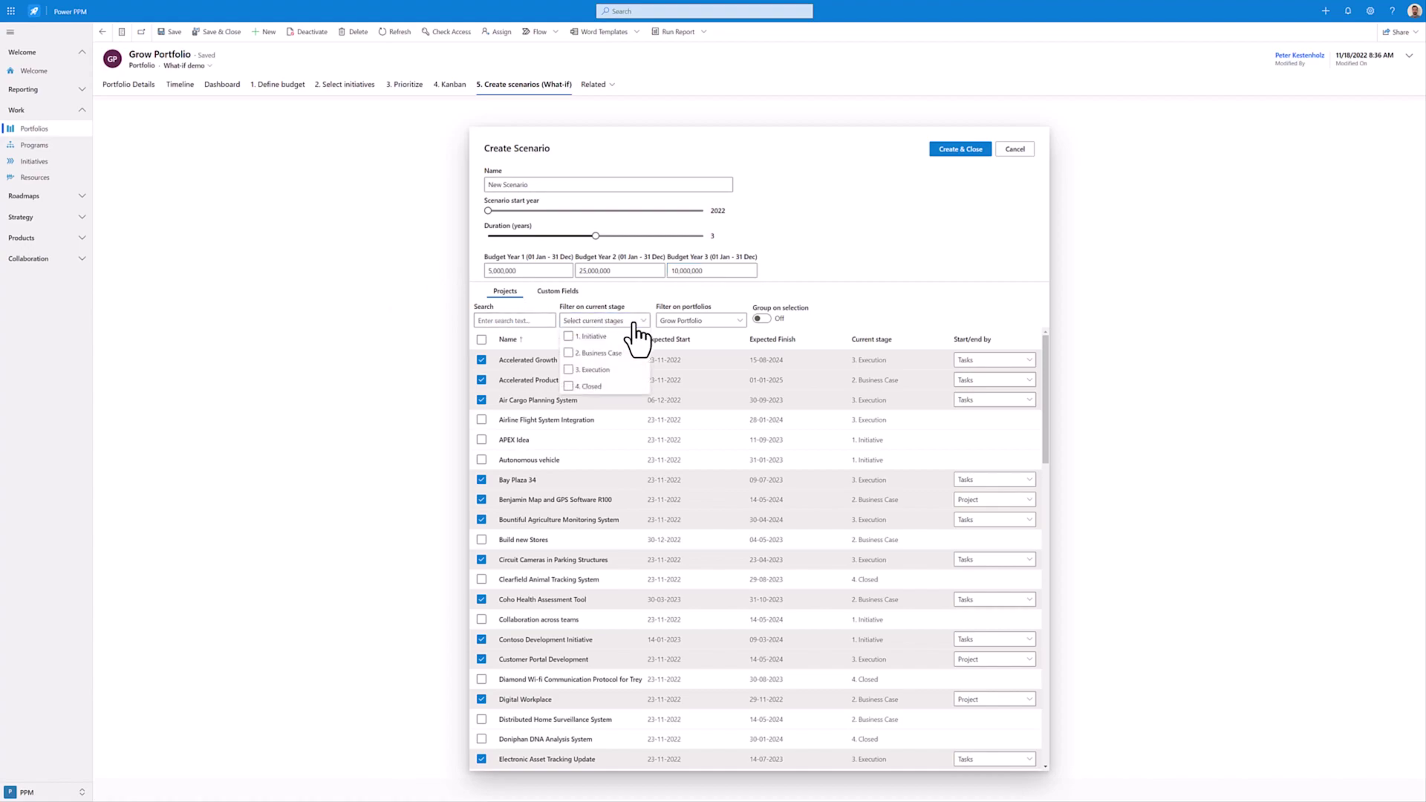
pyautogui.click(636, 323)
pyautogui.click(533, 320)
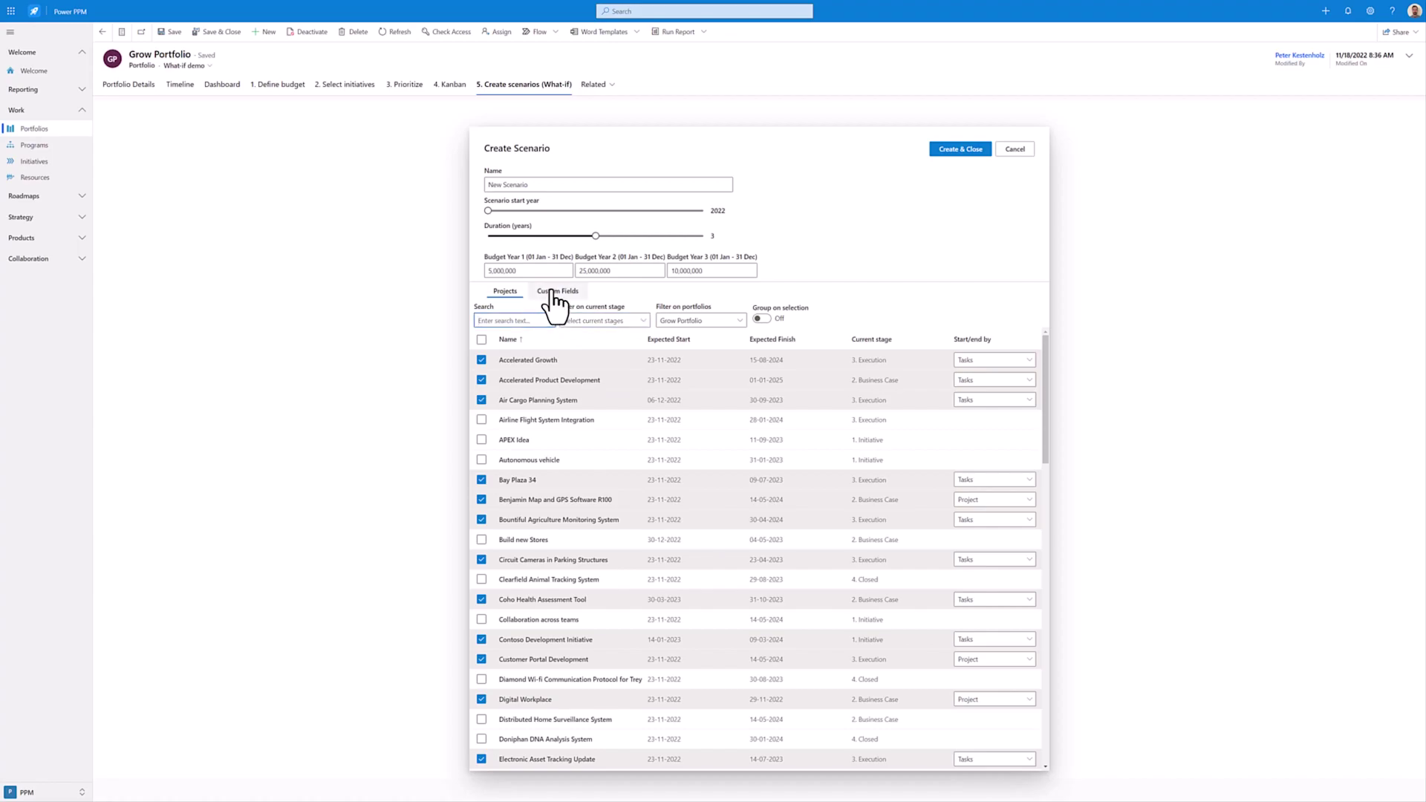
# - Show Driver and Portfolio on the timeline, name the scenario Demo 3, and create it
pyautogui.click(554, 293)
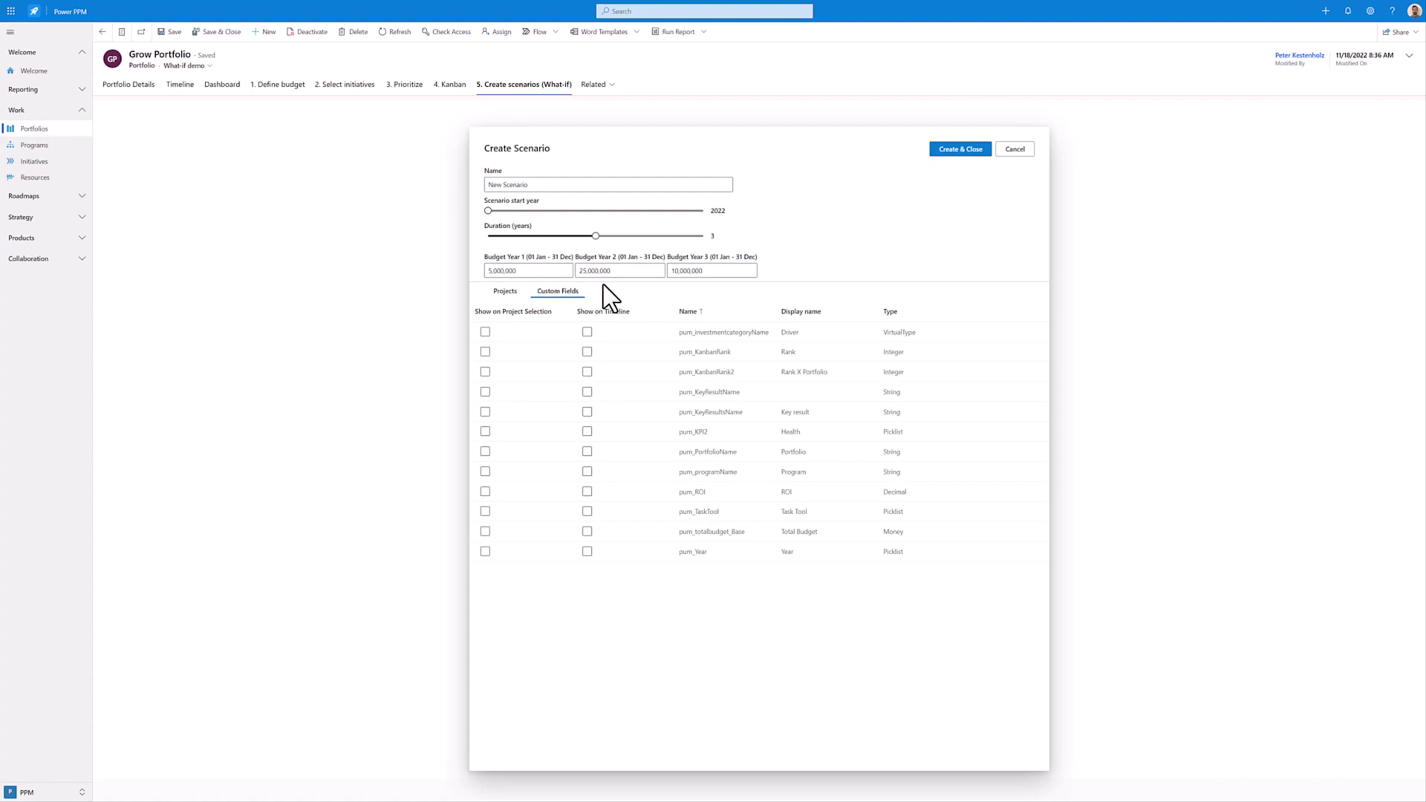
pyautogui.click(587, 332)
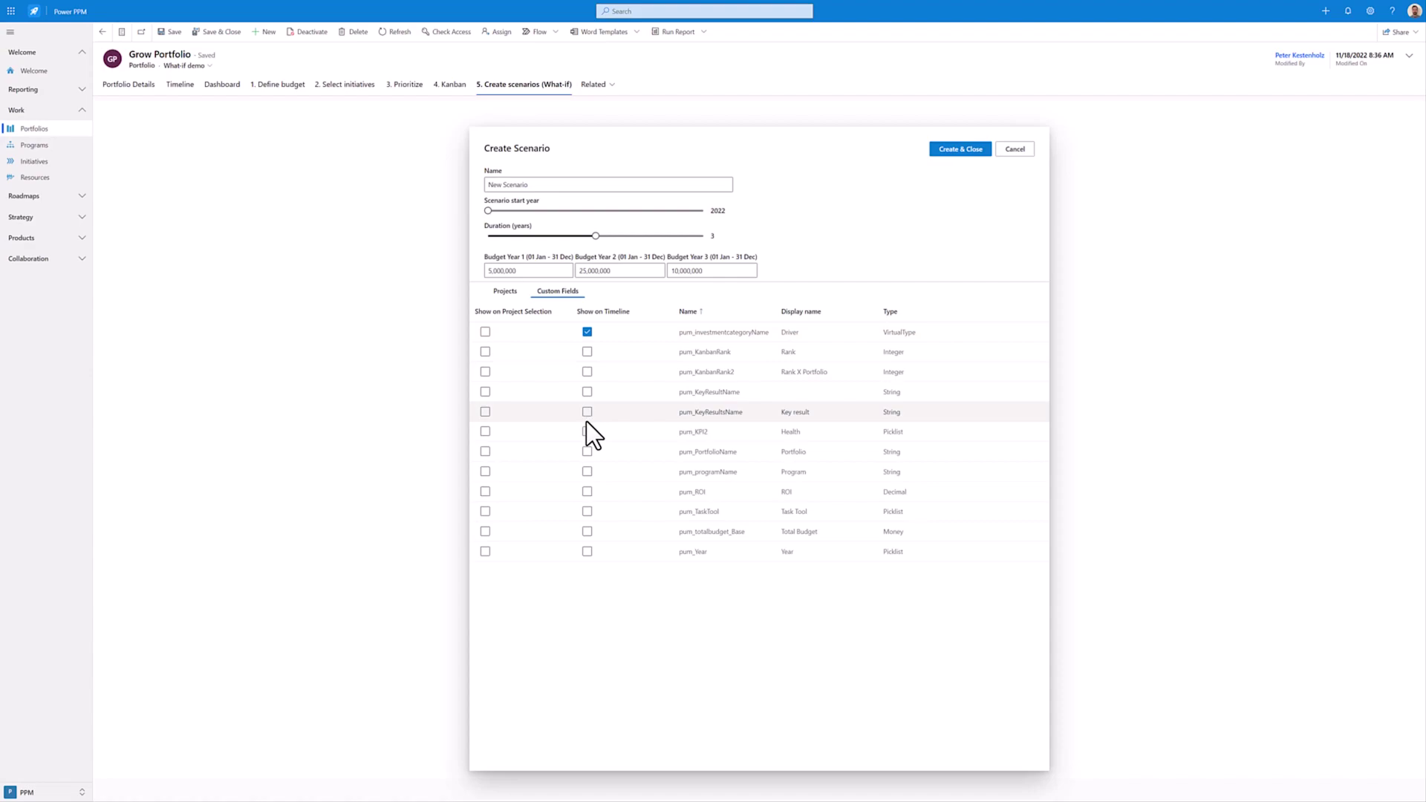
pyautogui.click(587, 452)
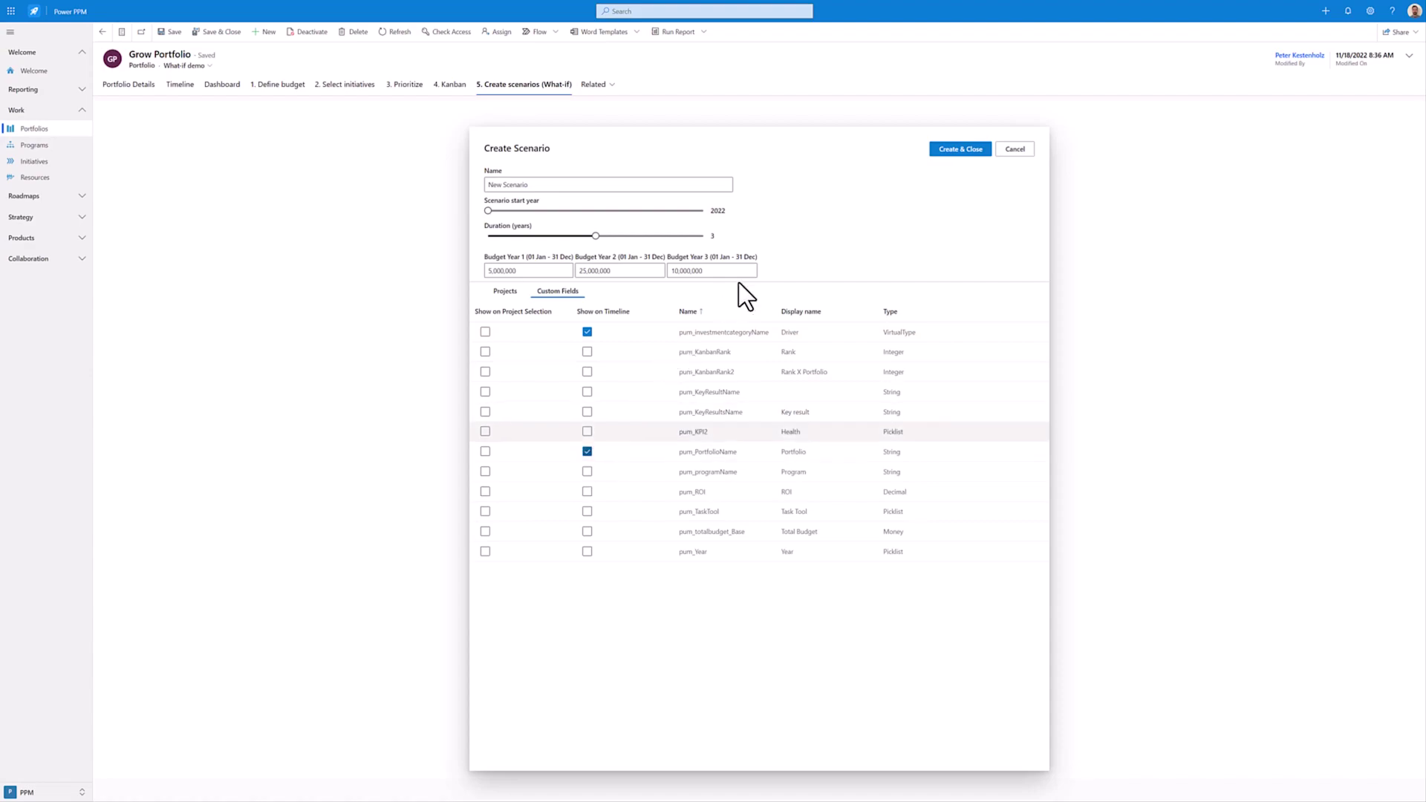
pyautogui.click(534, 185)
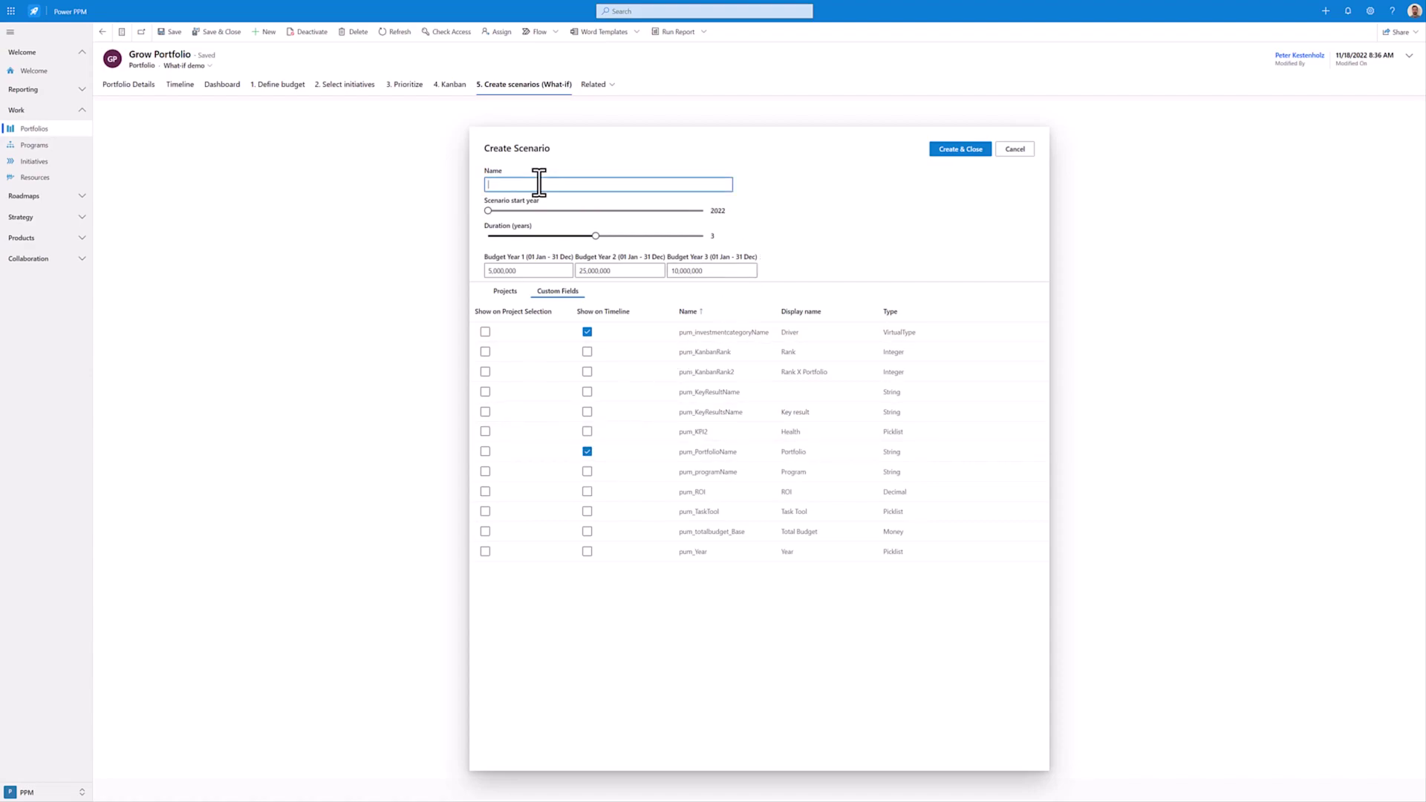
pyautogui.write('Demo 3')
pyautogui.click(952, 150)
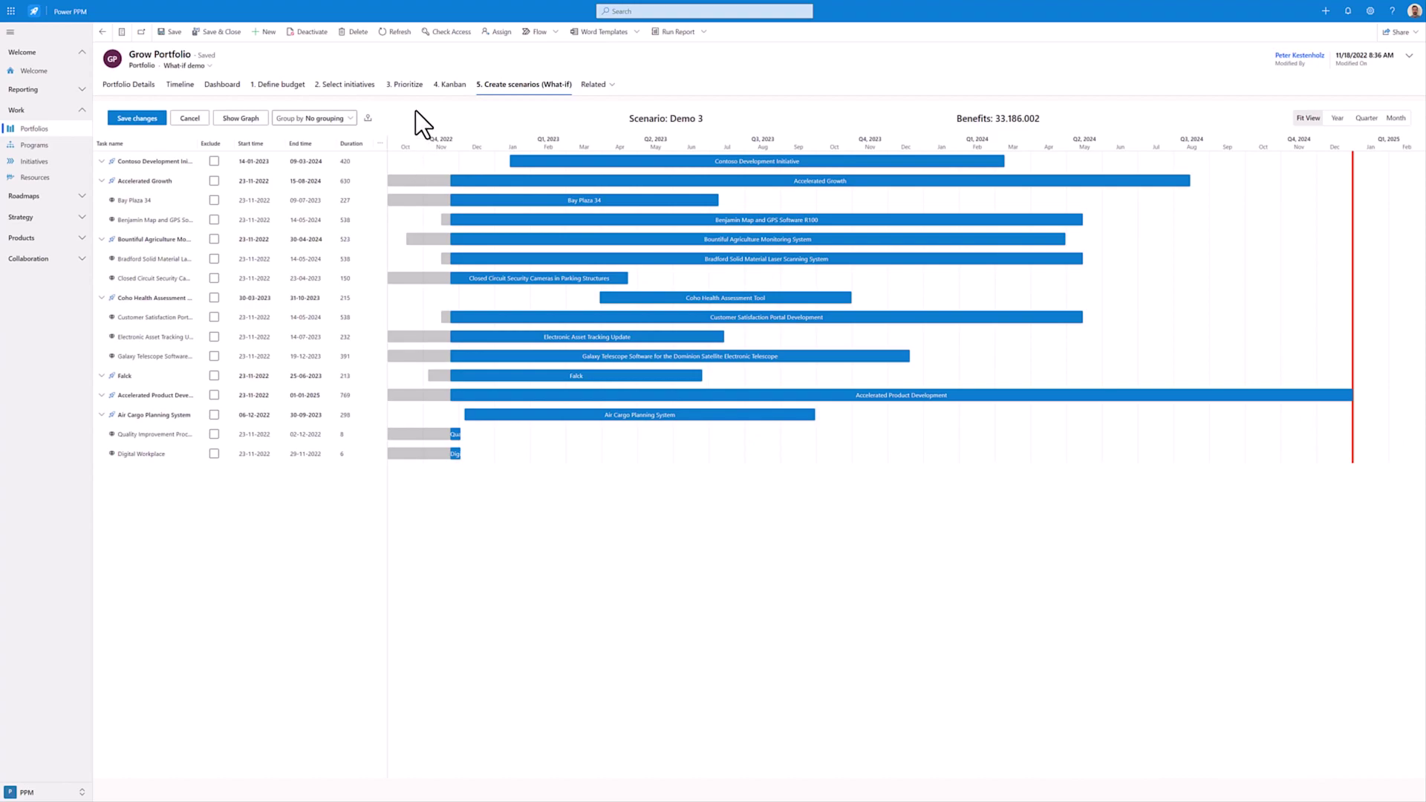
# - Show the yearly budget and ETC bar and pie charts beneath the Demo 3 timeline
pyautogui.click(243, 121)
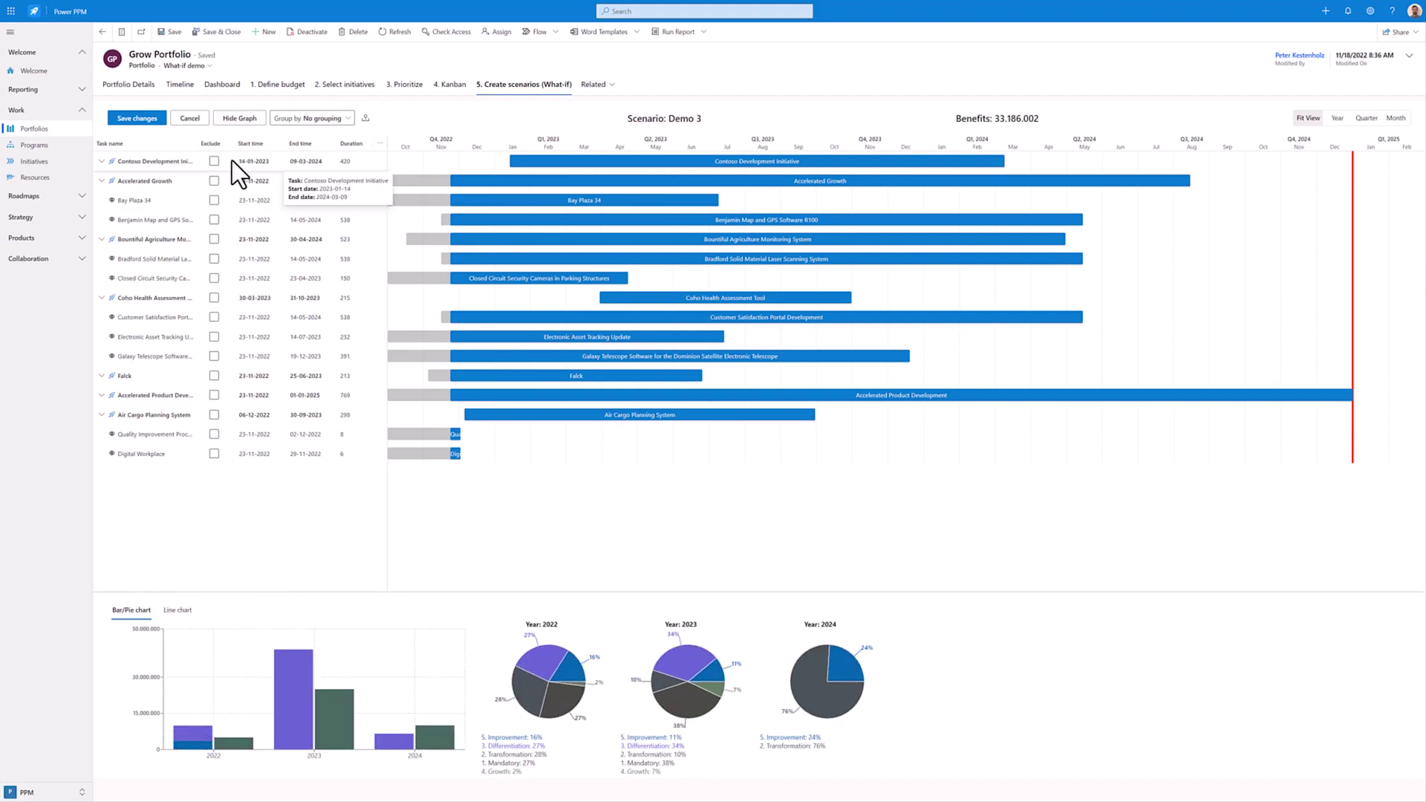
pyautogui.moveTo(208, 717)
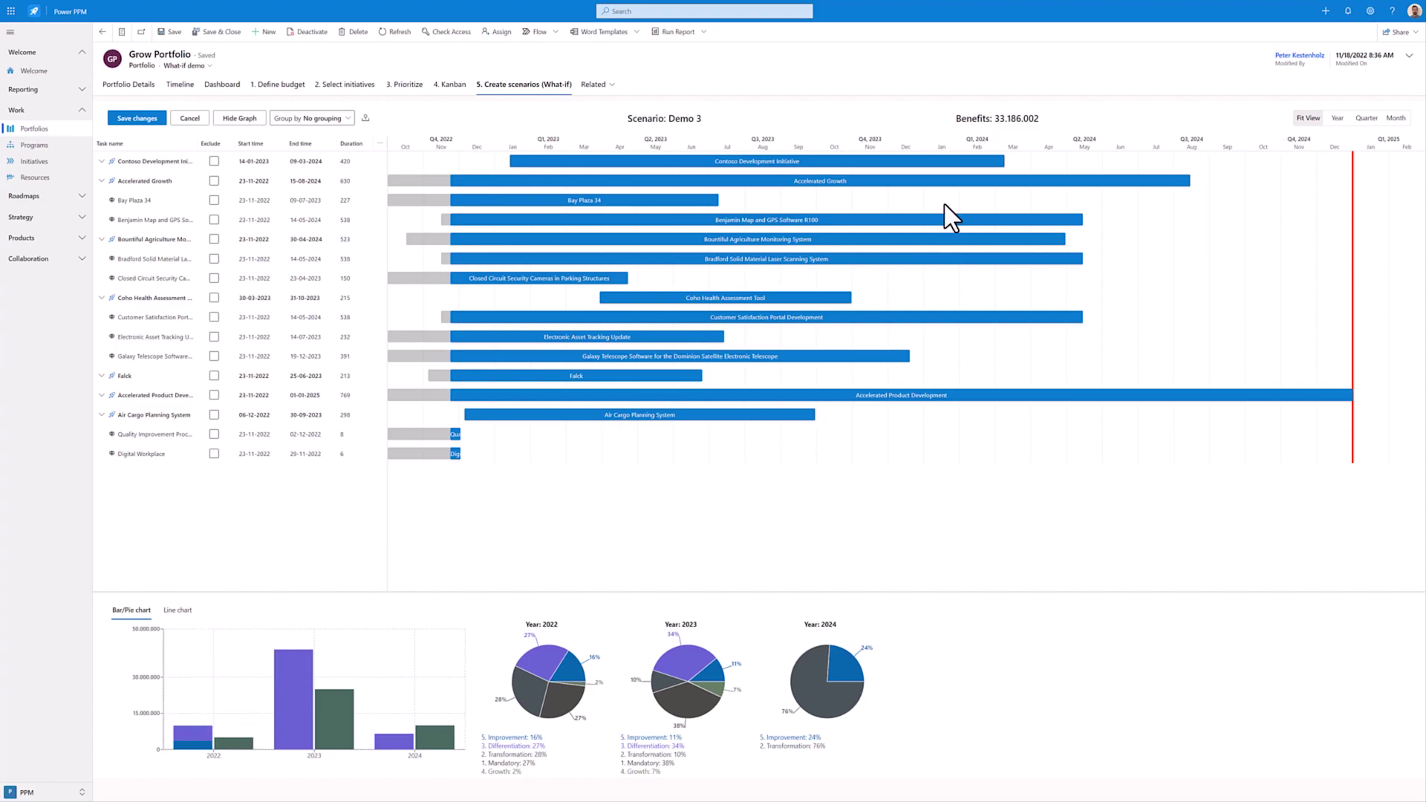
pyautogui.moveTo(266, 702)
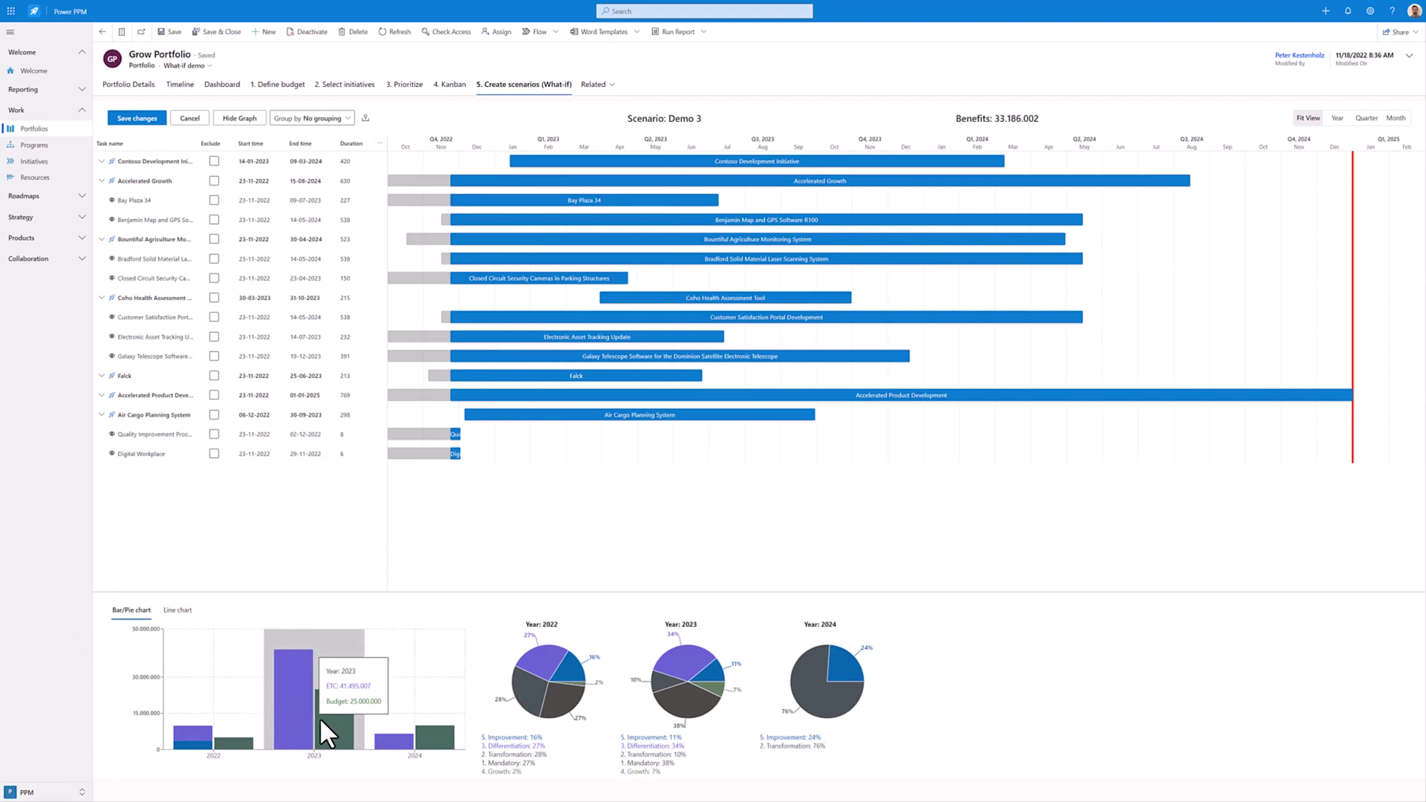
pyautogui.click(379, 144)
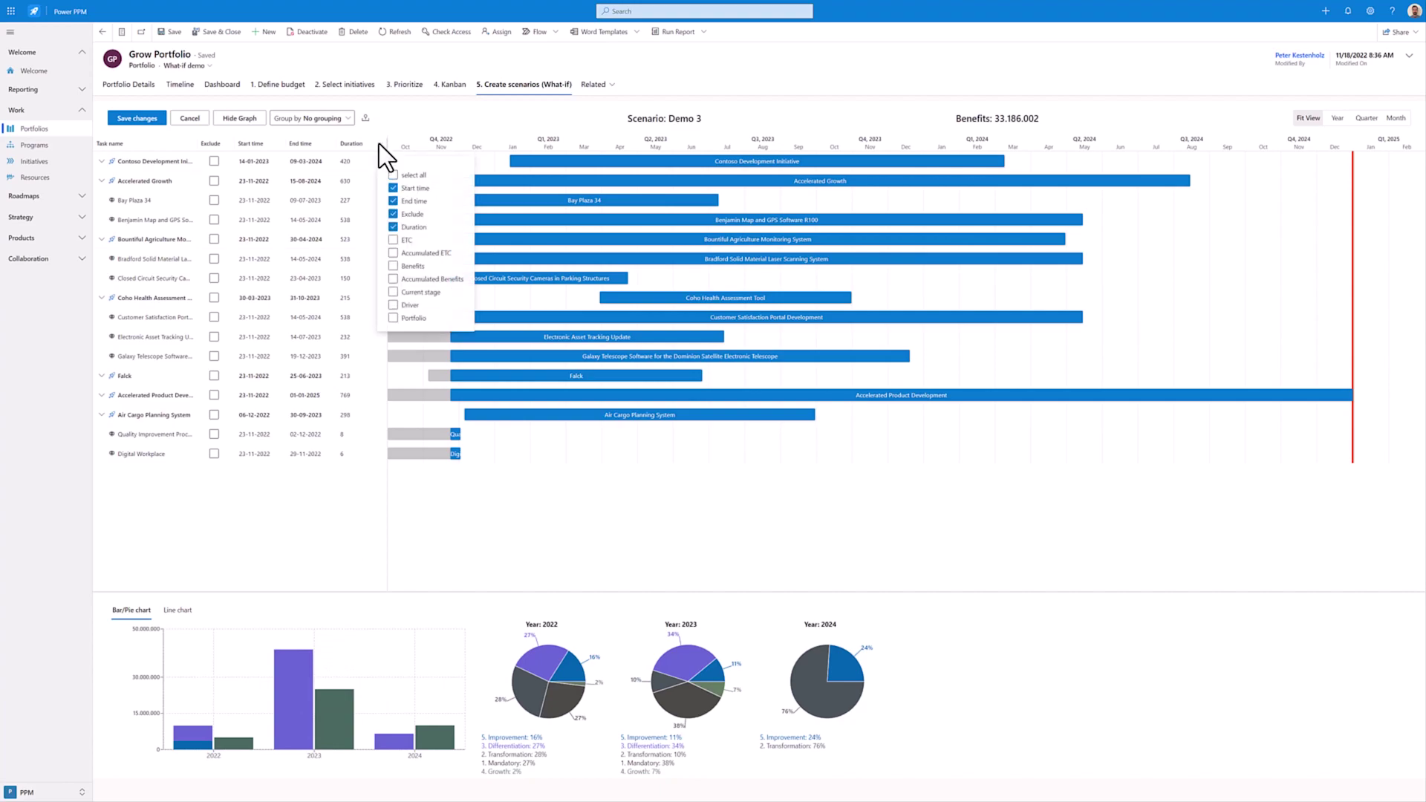
# - Add the ETC and Accumulated ETC columns and exclude Bay Plaza 34 from the scenario
pyautogui.click(396, 240)
pyautogui.click(396, 254)
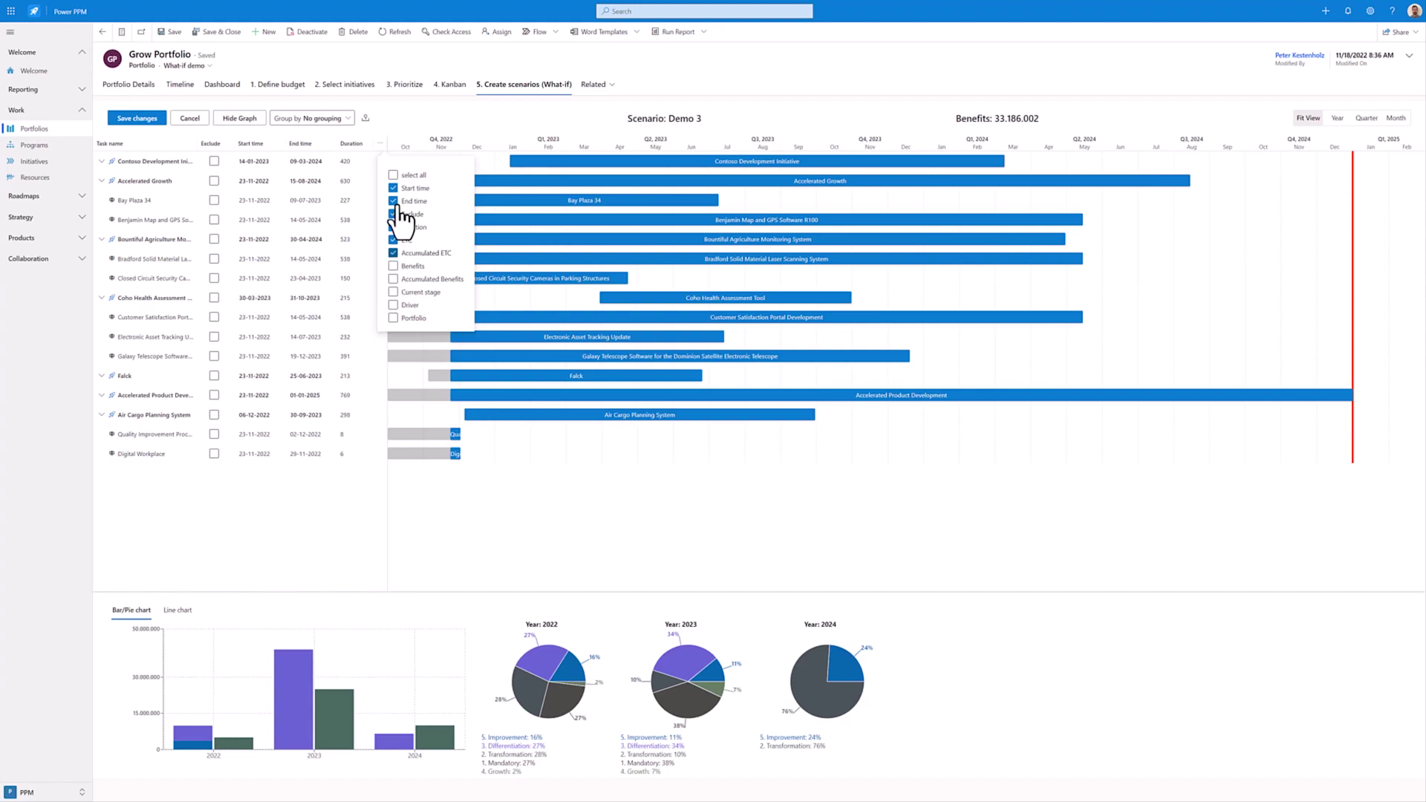
pyautogui.click(398, 120)
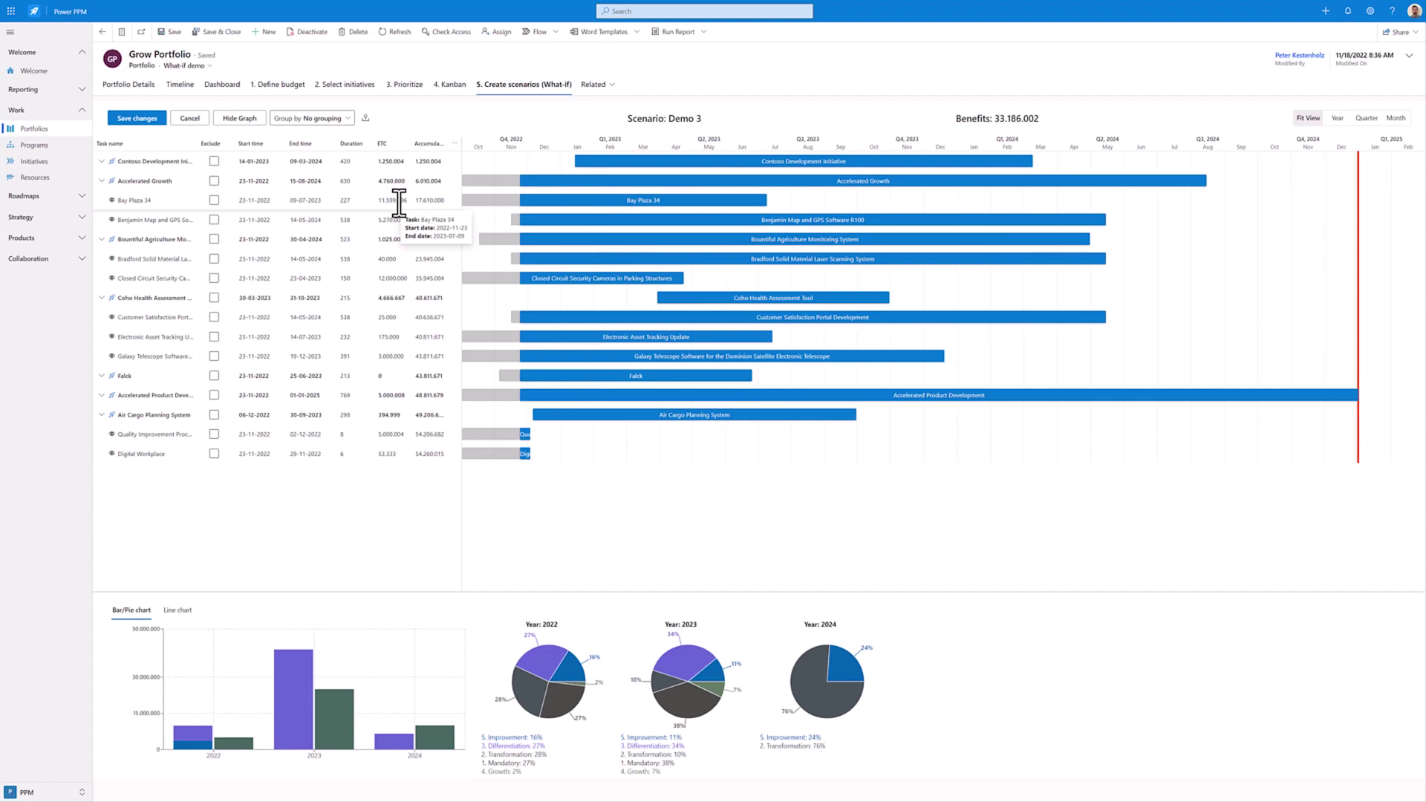
pyautogui.click(215, 201)
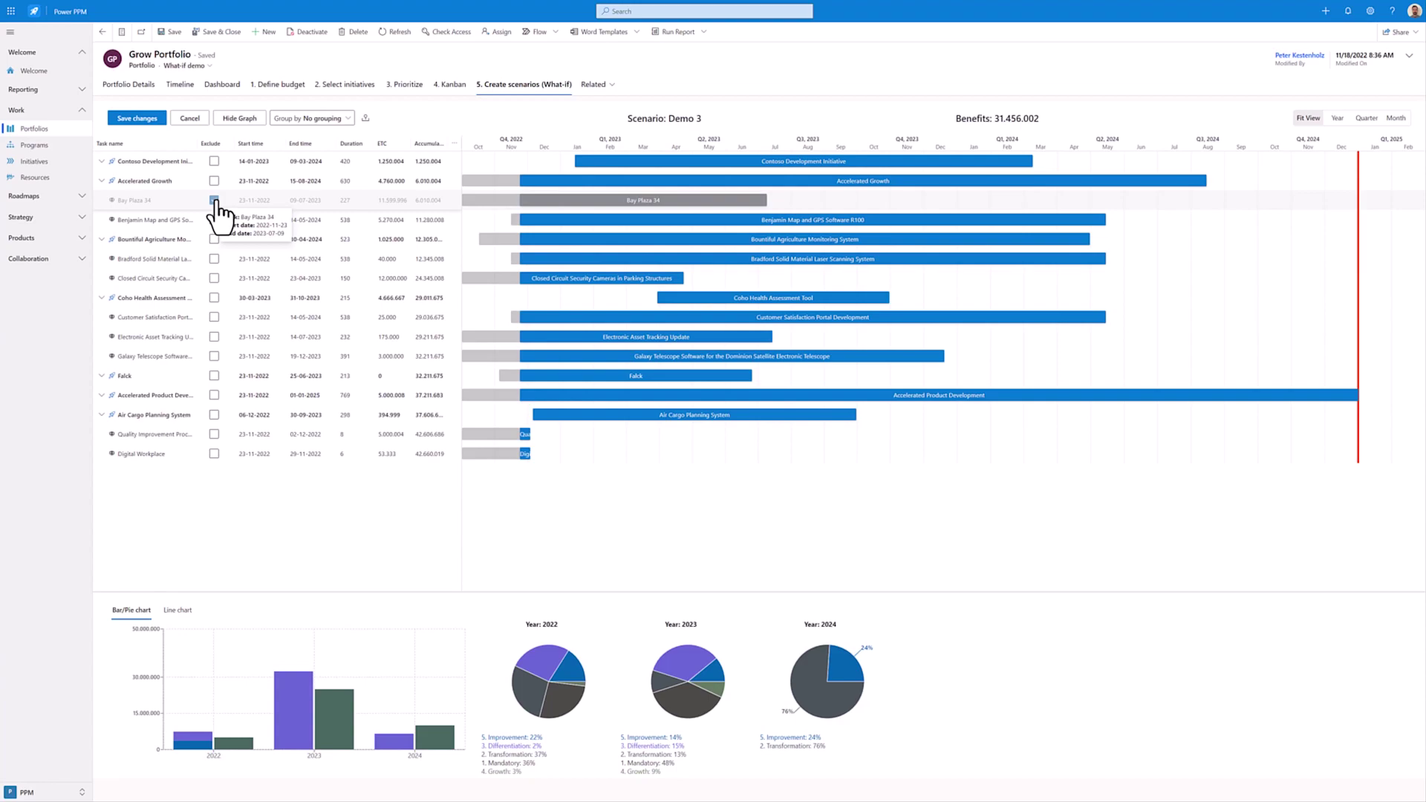
# - Reschedule Closed Circuit Security Cameras in Parking Structures to start 13-02-2023
pyautogui.moveTo(286, 621)
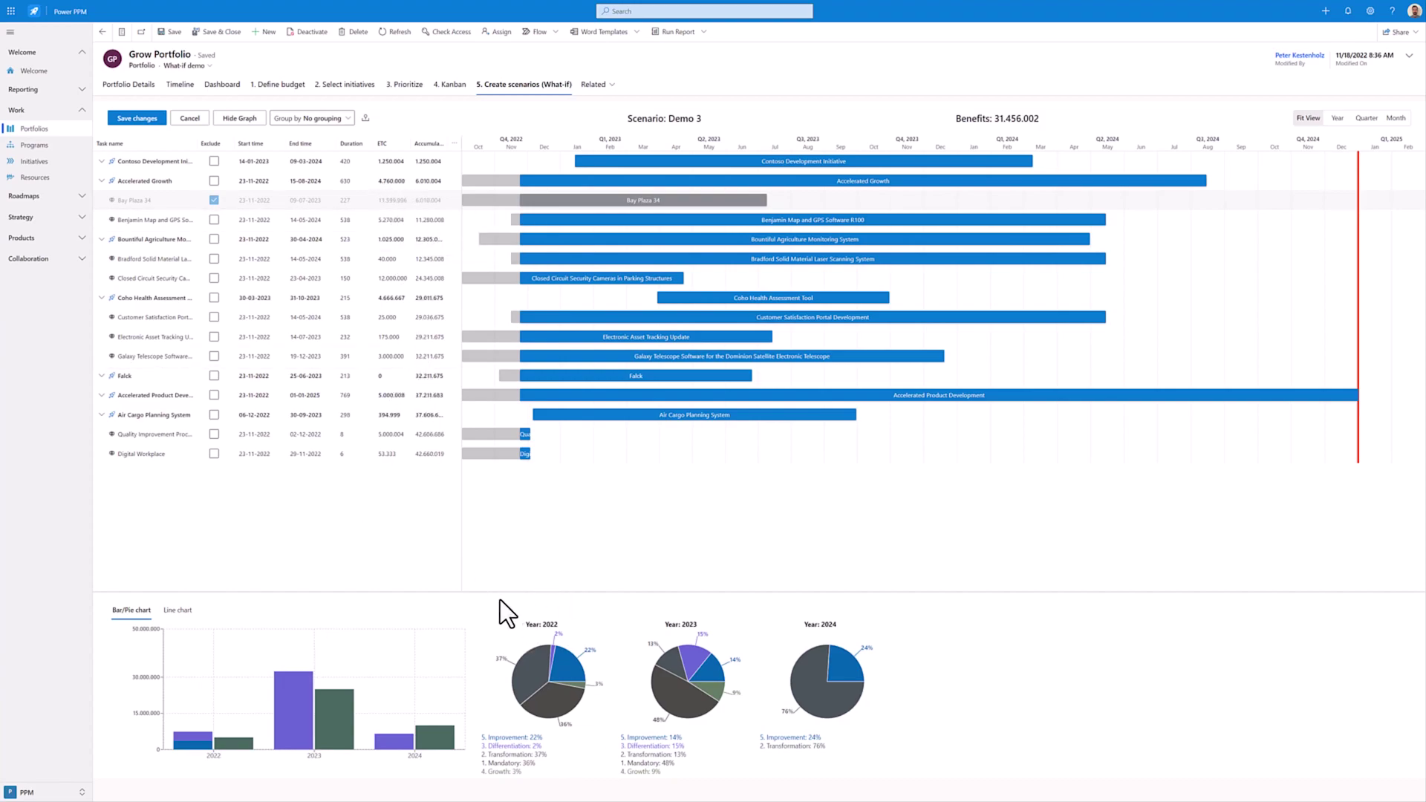
pyautogui.moveTo(615, 278)
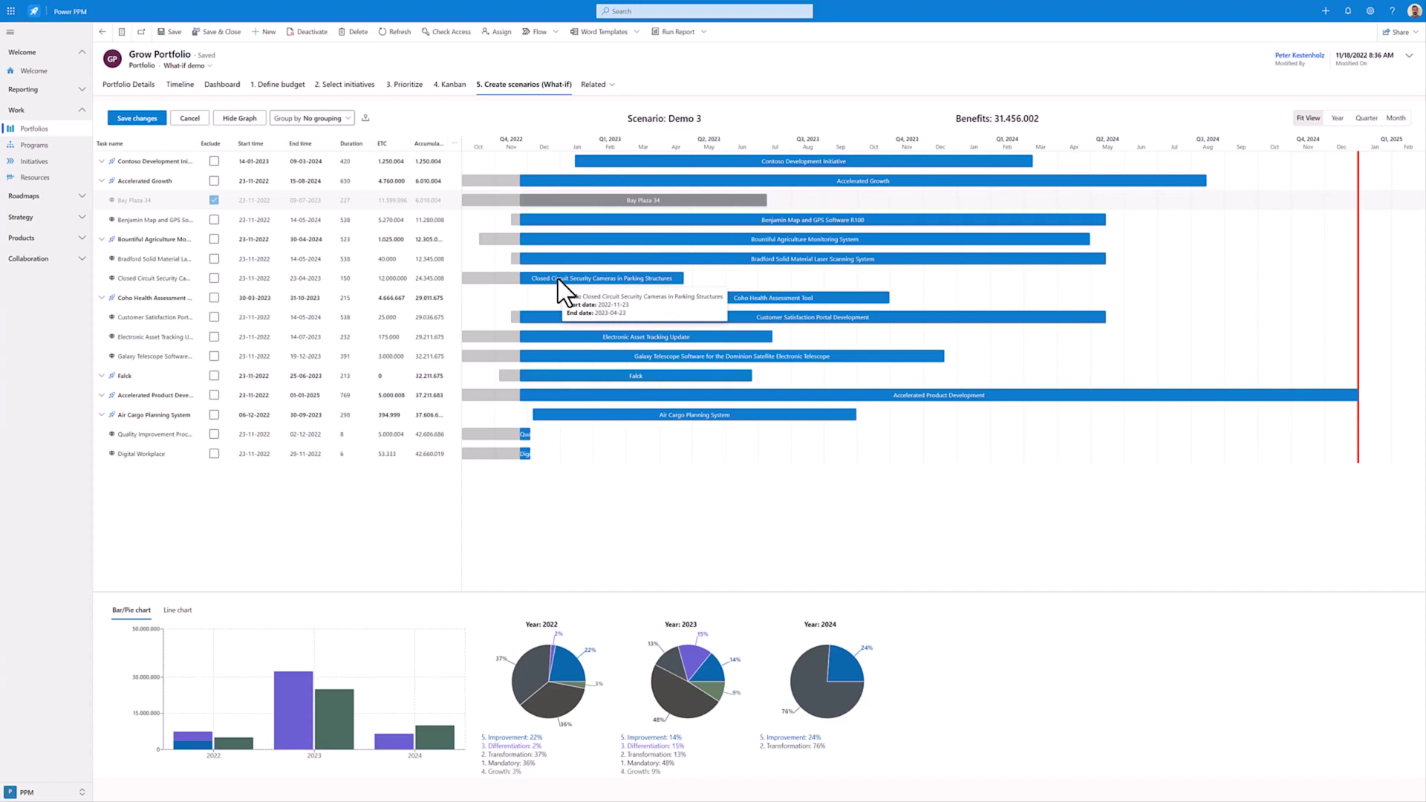
pyautogui.moveTo(573, 277); pyautogui.dragTo(952, 277)
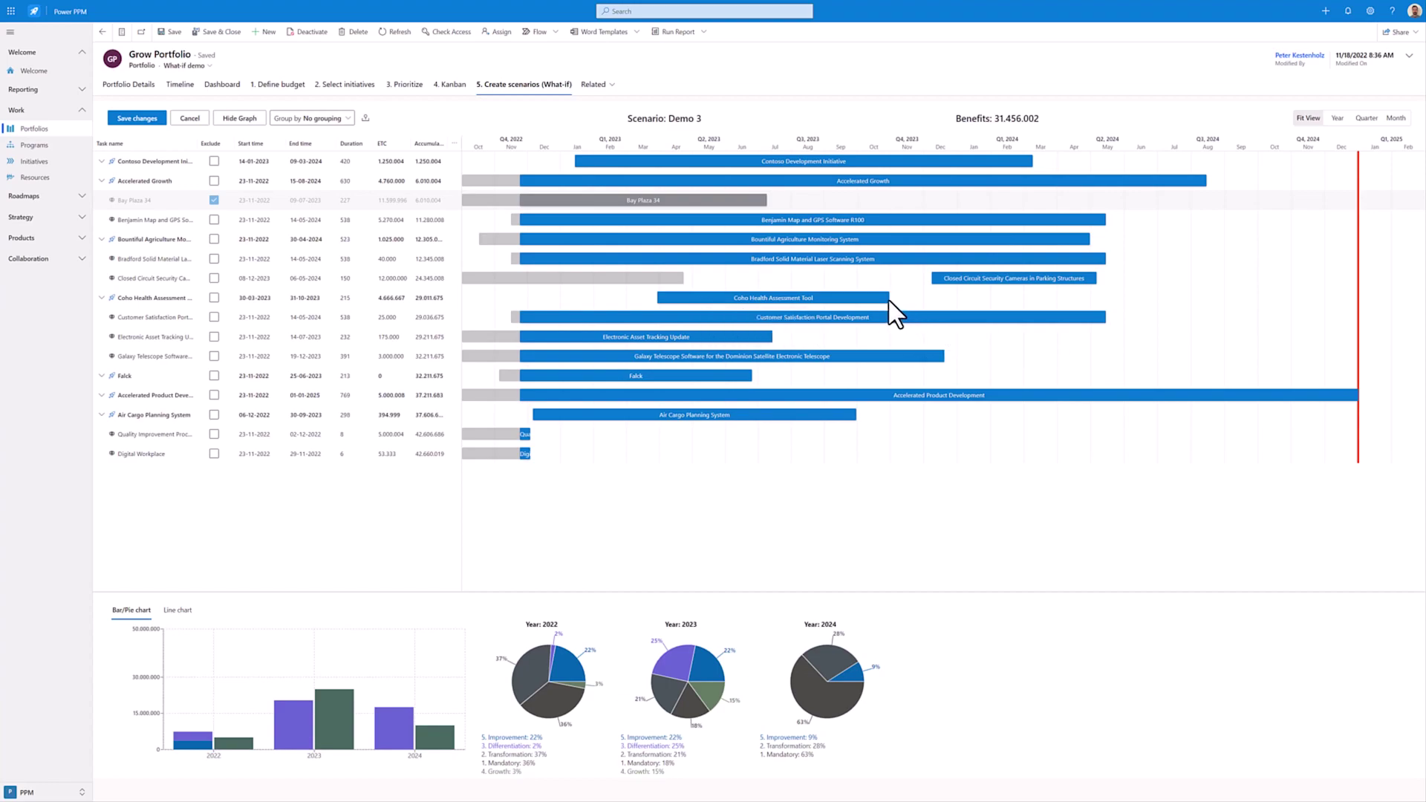
# - Extend Coho Health Assessment Tool to 29-01-2024, end Benjamin Map on 12-02-2024, and show milestones
pyautogui.moveTo(889, 298); pyautogui.dragTo(949, 300)
pyautogui.moveTo(958, 300); pyautogui.dragTo(987, 299)
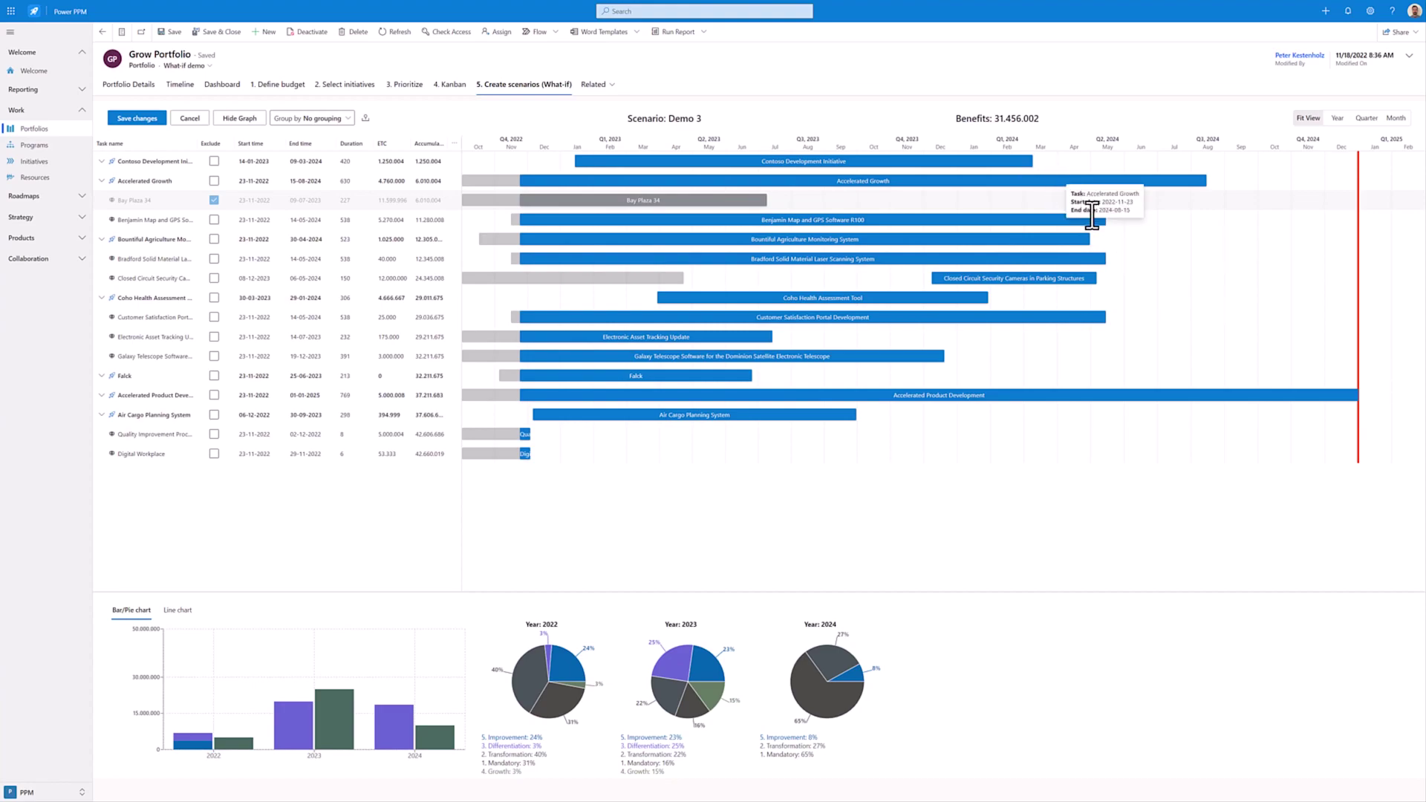
pyautogui.moveTo(1105, 221); pyautogui.dragTo(992, 224)
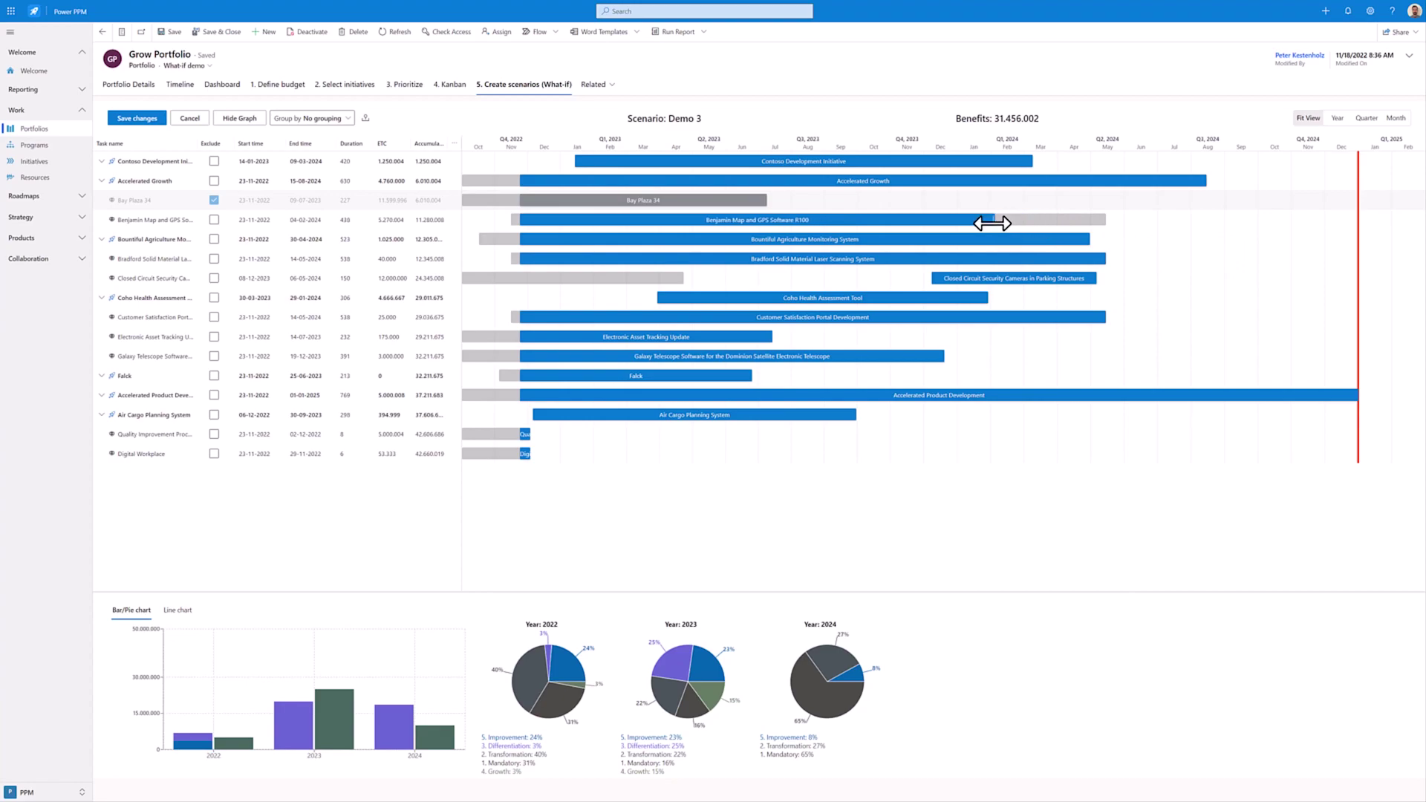
pyautogui.click(364, 121)
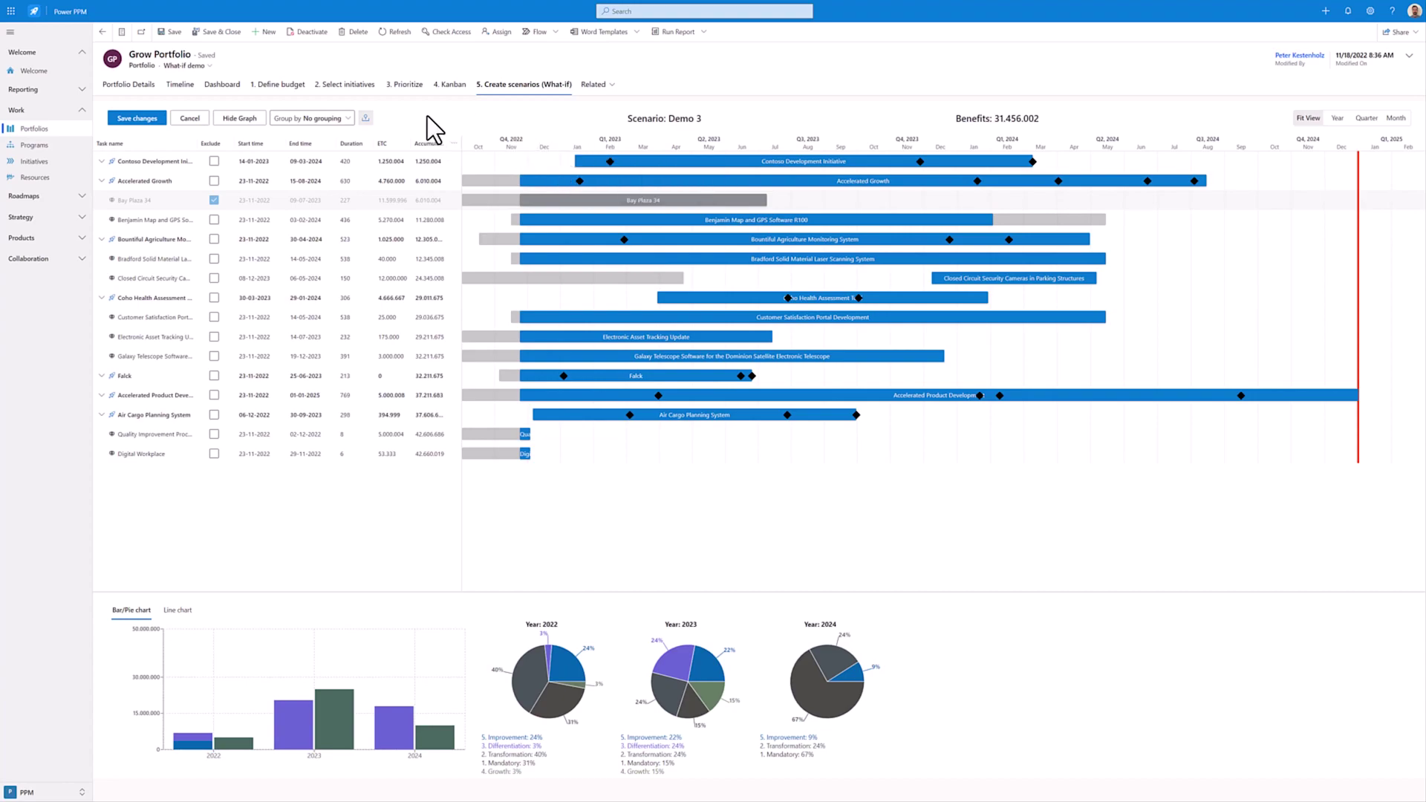
# - Expand the Contoso Development Initiative row to reveal its tasks
pyautogui.click(103, 162)
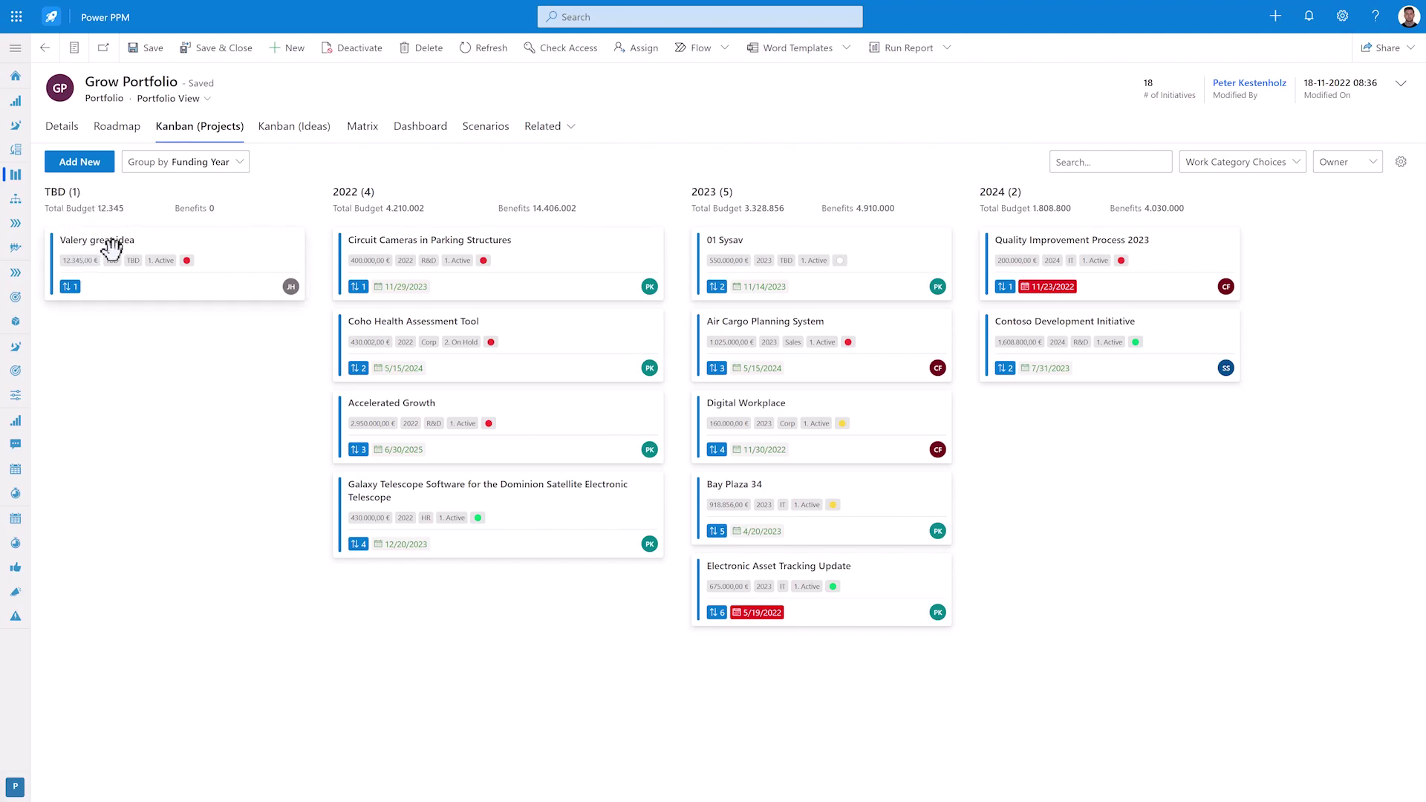
# - Move Valery great idea into 2022, rank Accelerated Growth second, and group the board by Category
pyautogui.moveTo(118, 241); pyautogui.dragTo(455, 306)
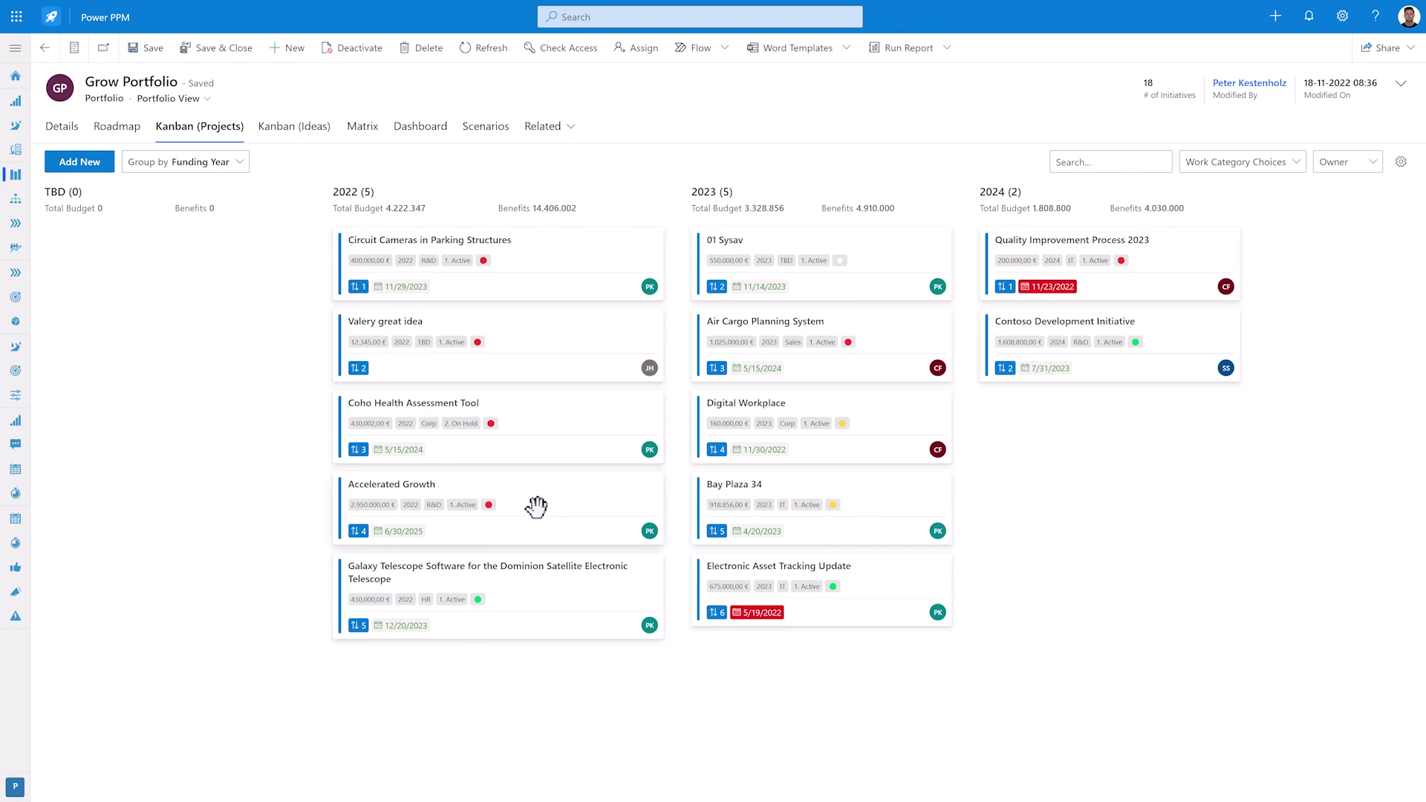
pyautogui.moveTo(535, 508); pyautogui.dragTo(534, 331)
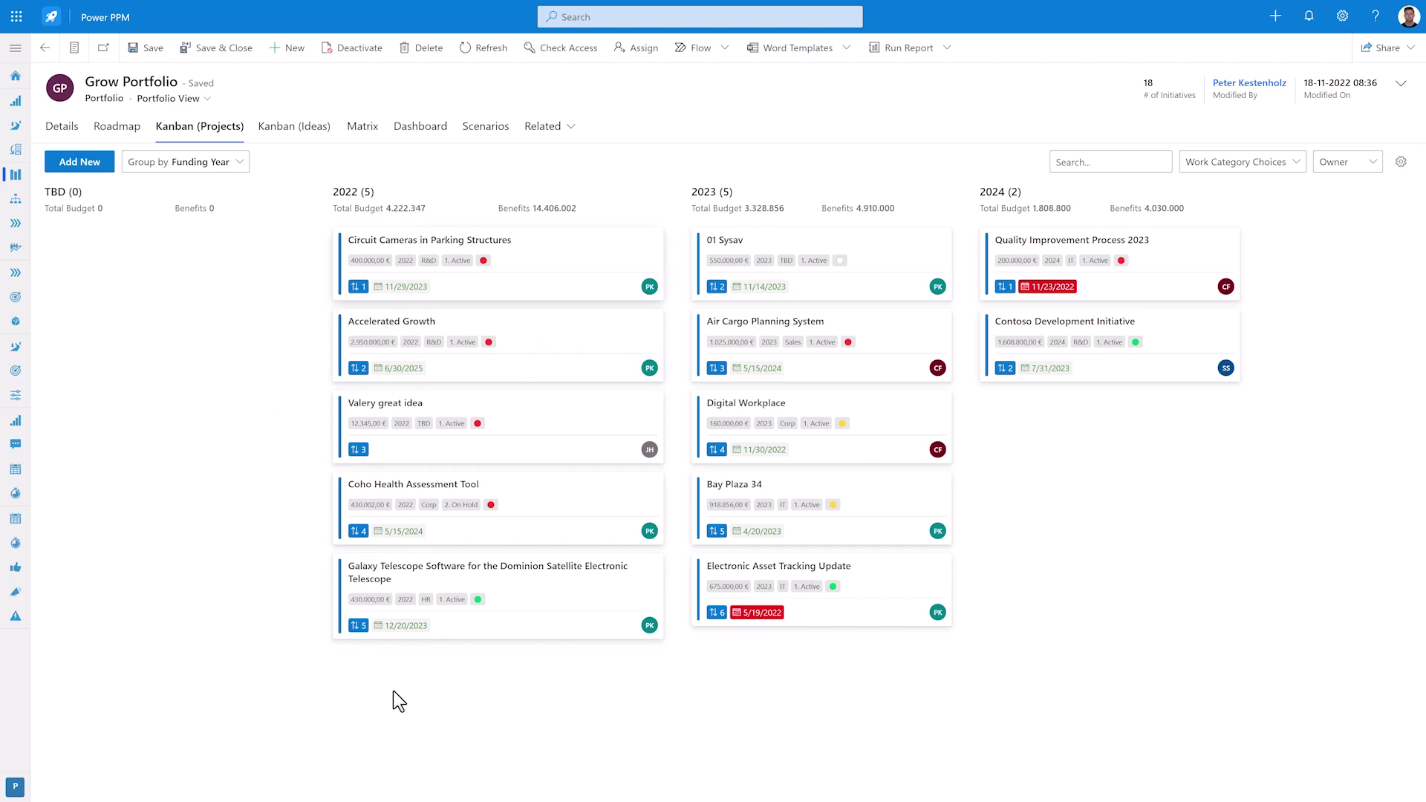
pyautogui.click(239, 163)
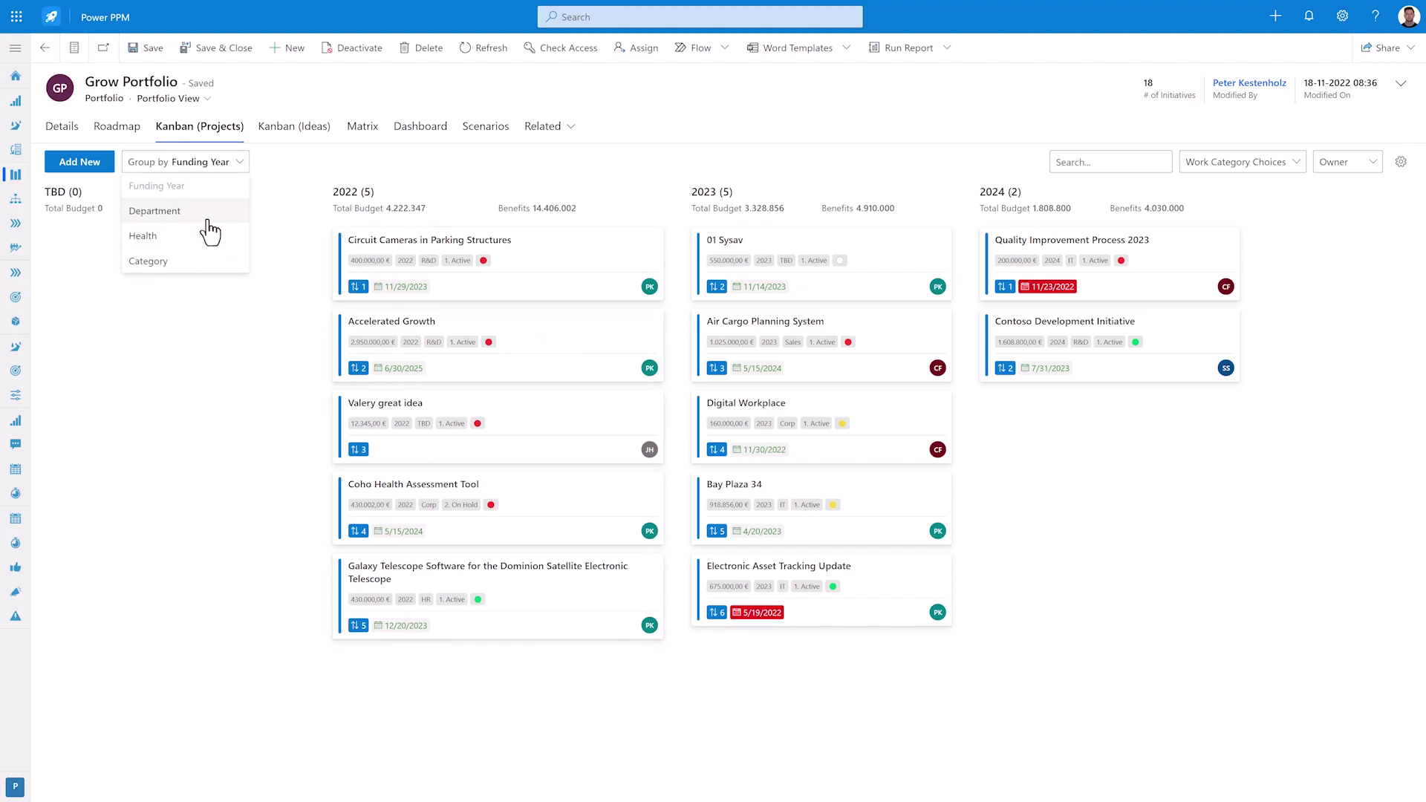
pyautogui.click(206, 262)
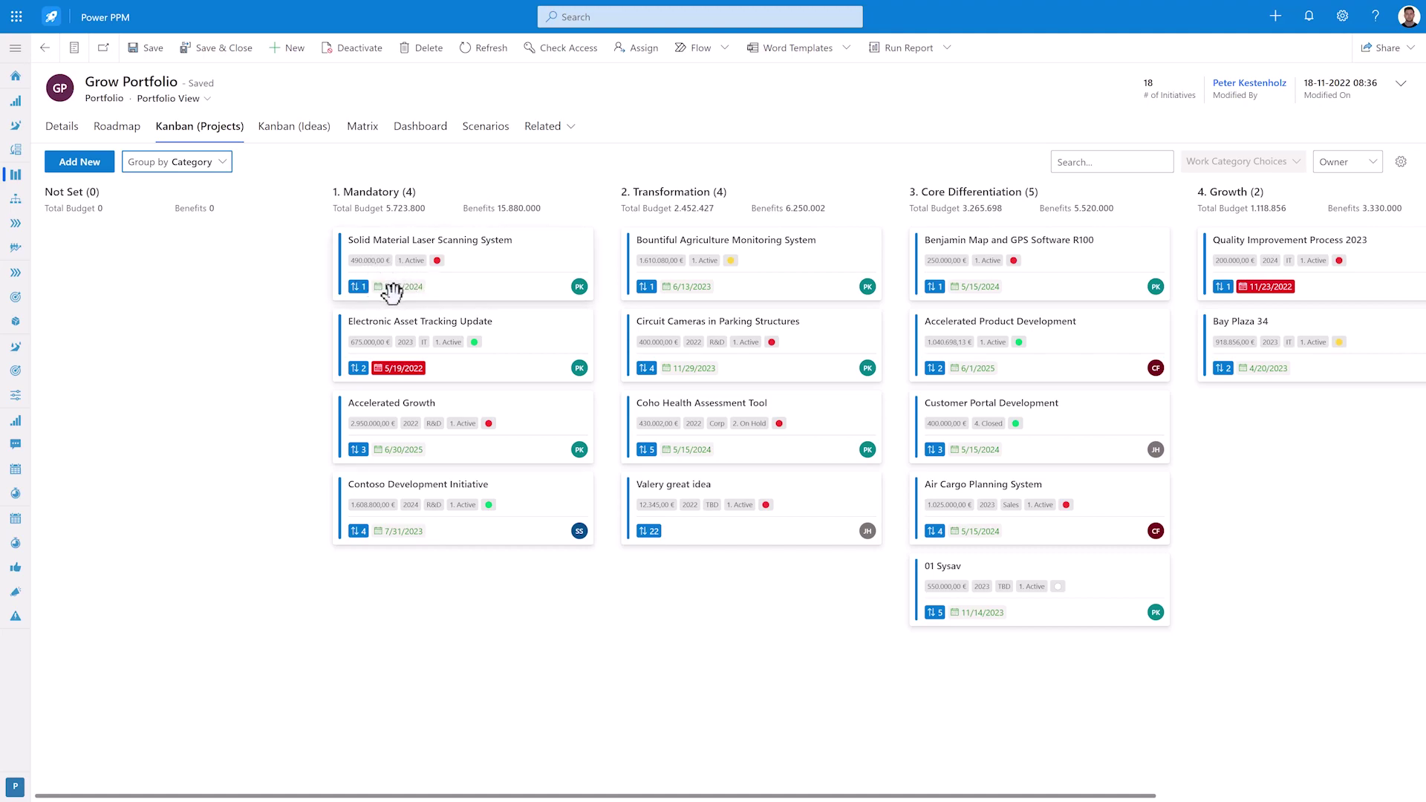
# - Group the board by Health, filter to one owner's Transformation projects, and open a project card
pyautogui.click(177, 161)
pyautogui.click(235, 185)
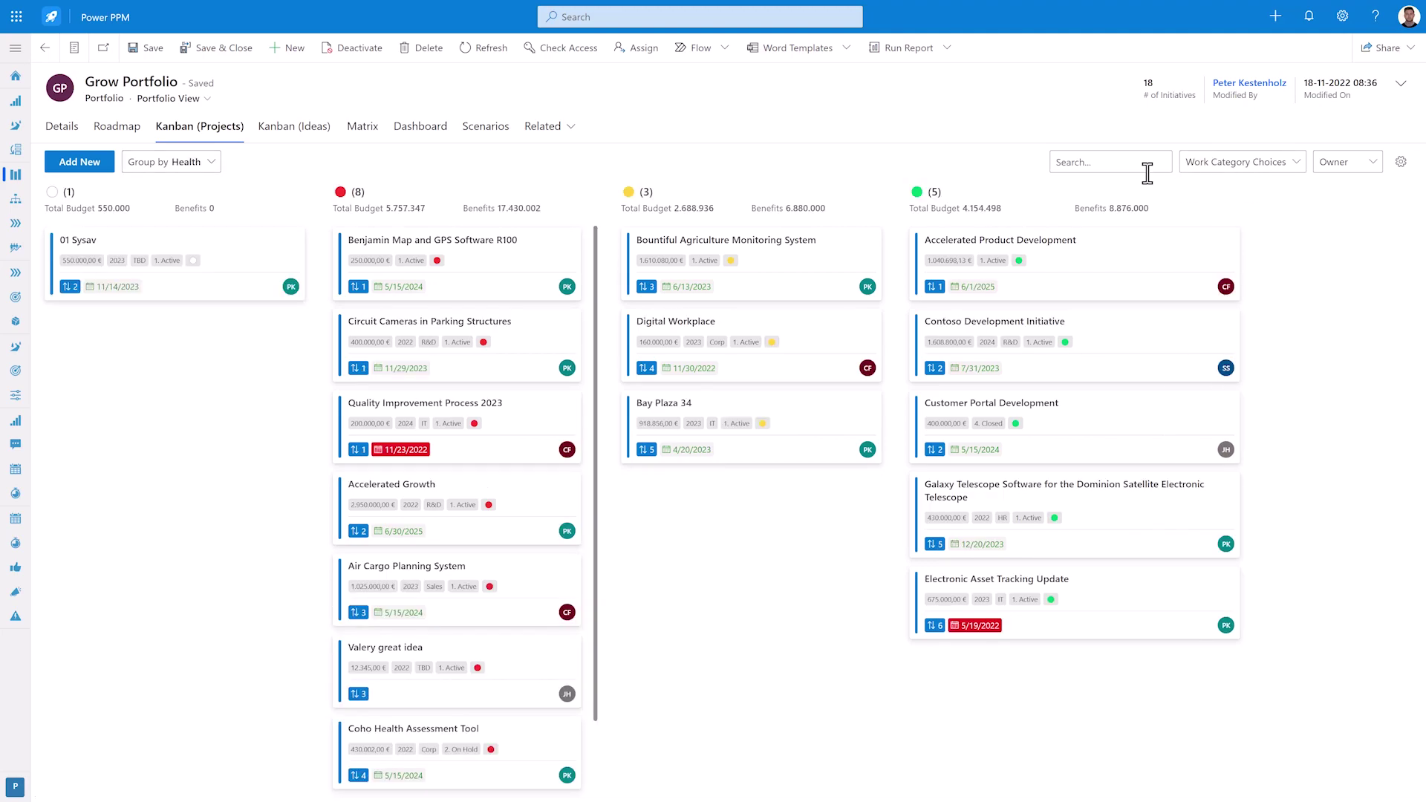
pyautogui.click(1277, 164)
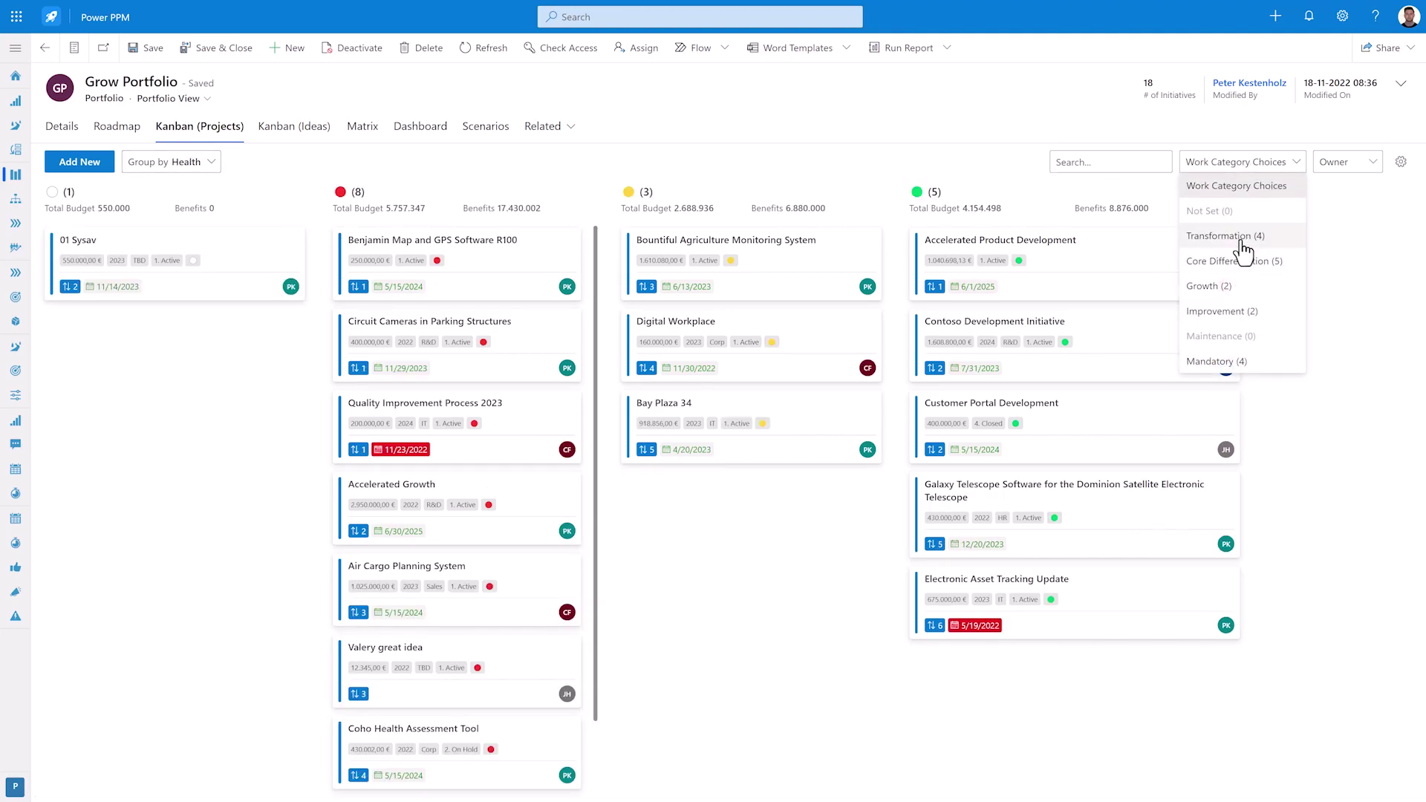
pyautogui.click(1240, 241)
pyautogui.click(1333, 169)
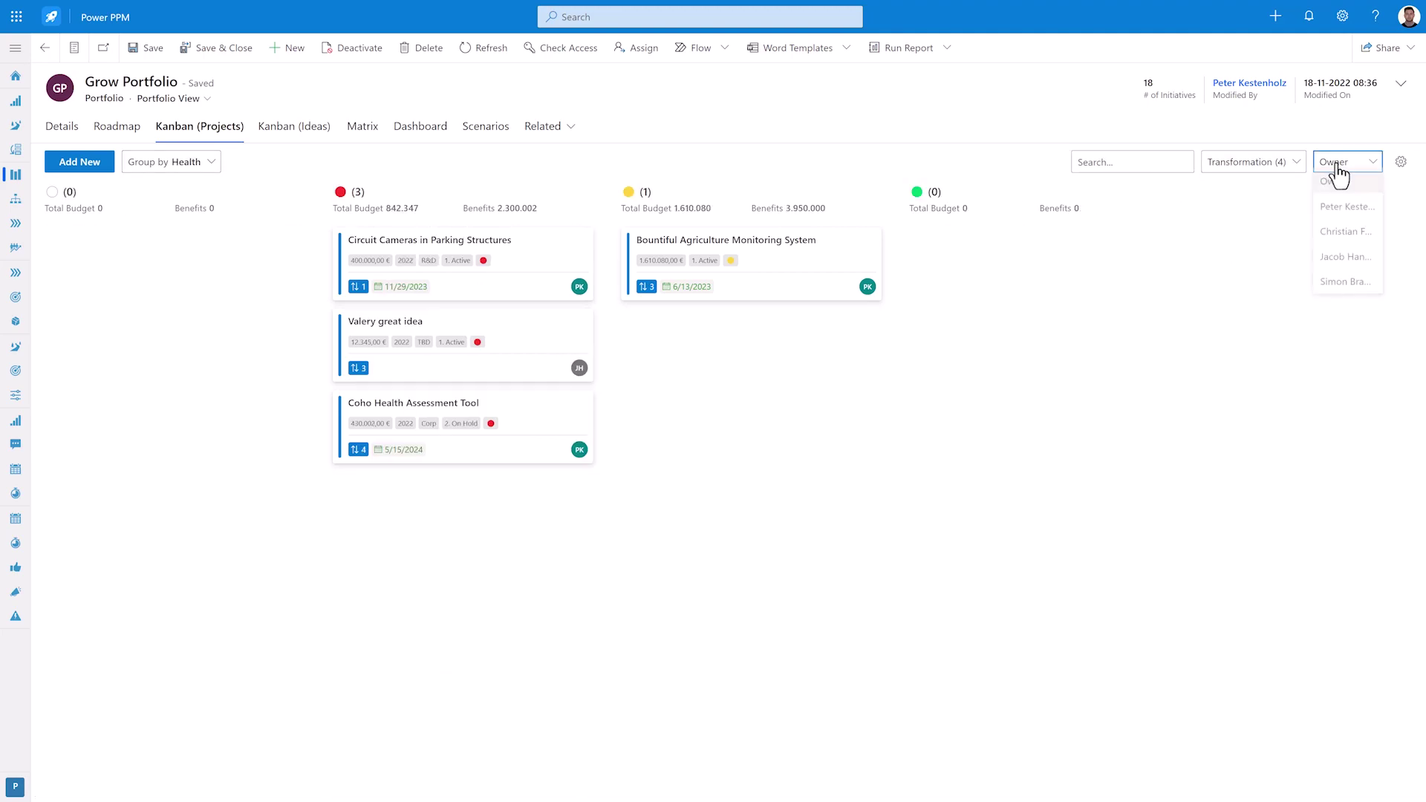
pyautogui.click(1353, 214)
pyautogui.click(70, 162)
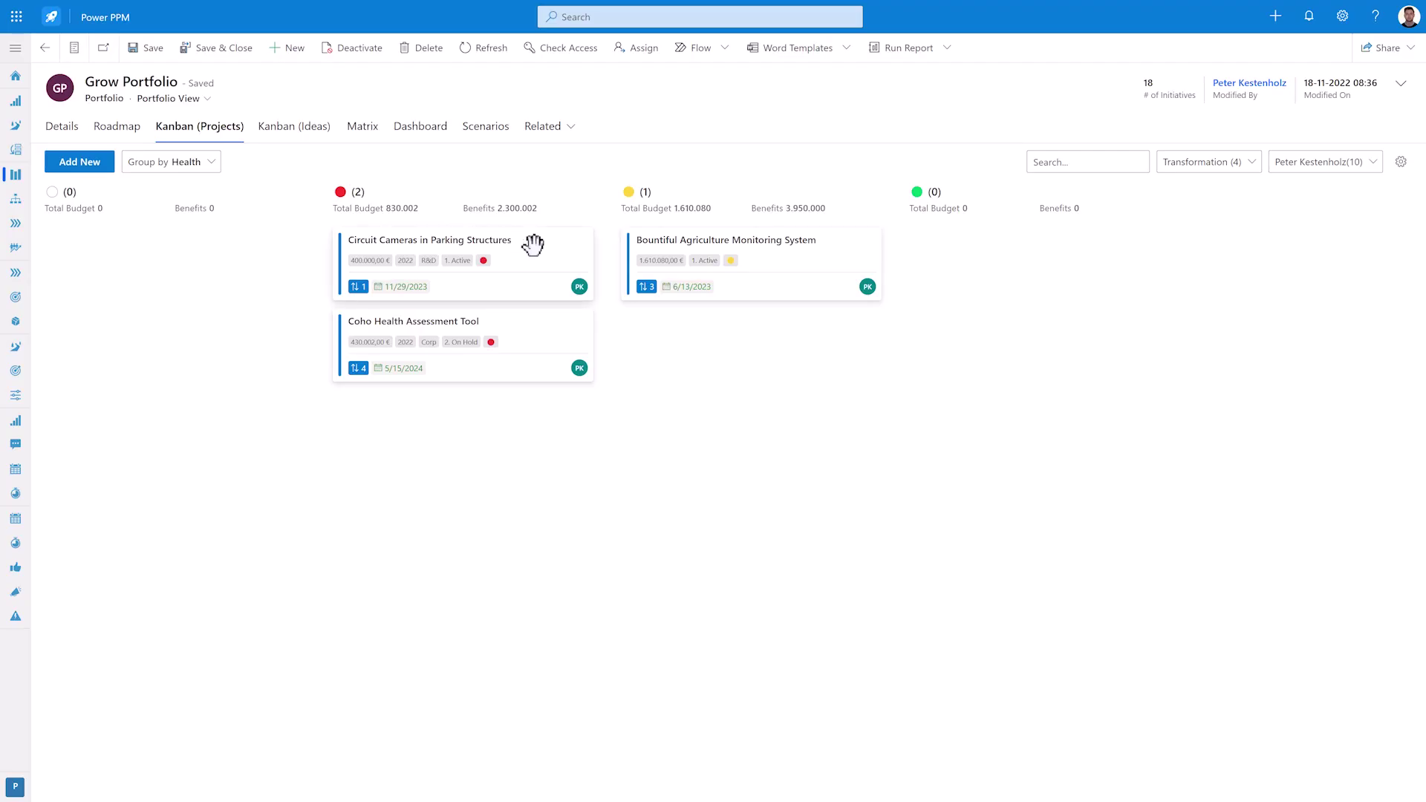
pyautogui.click(533, 245)
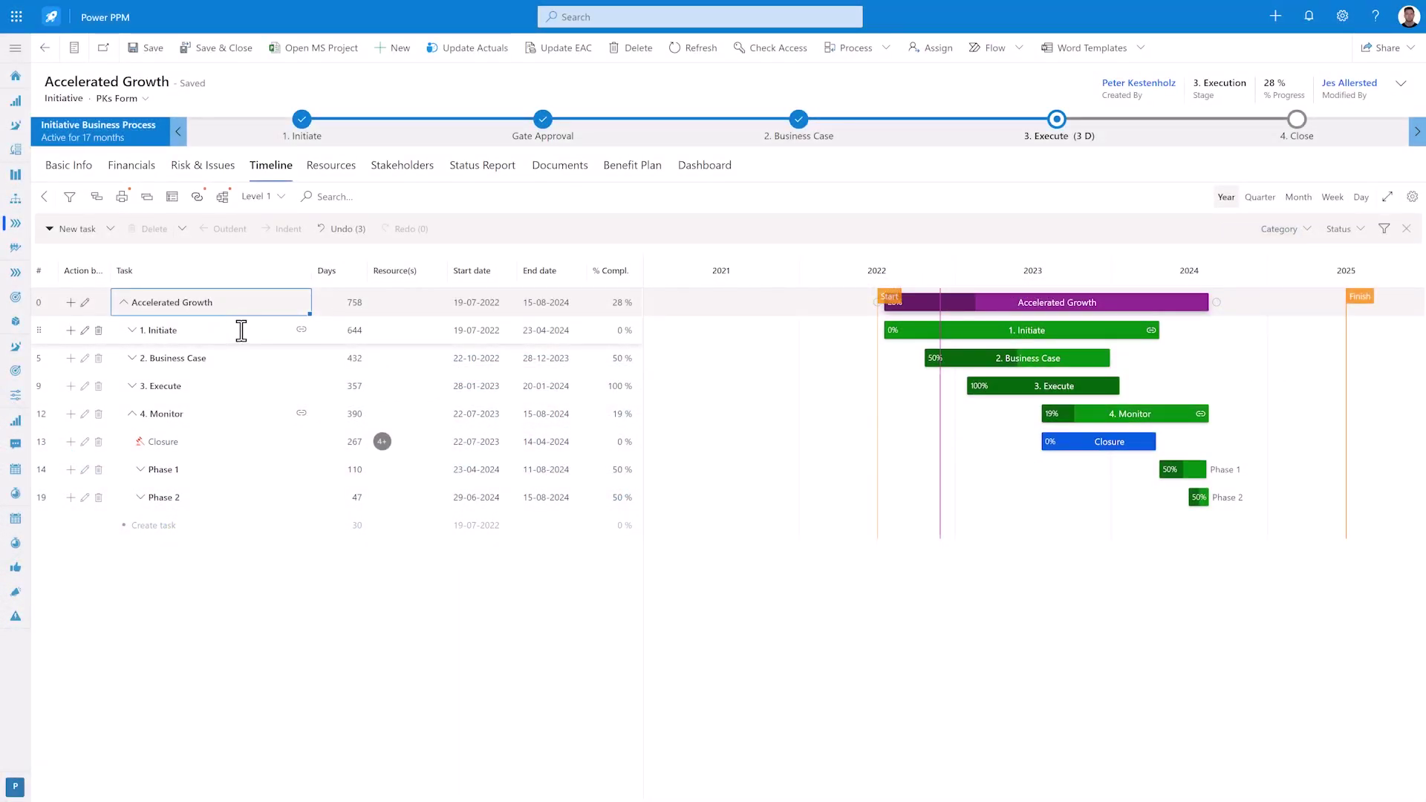
# - Add Task 1, Task 2 and Task 3 under Phase 2 in the timeline grid
pyautogui.click(222, 526)
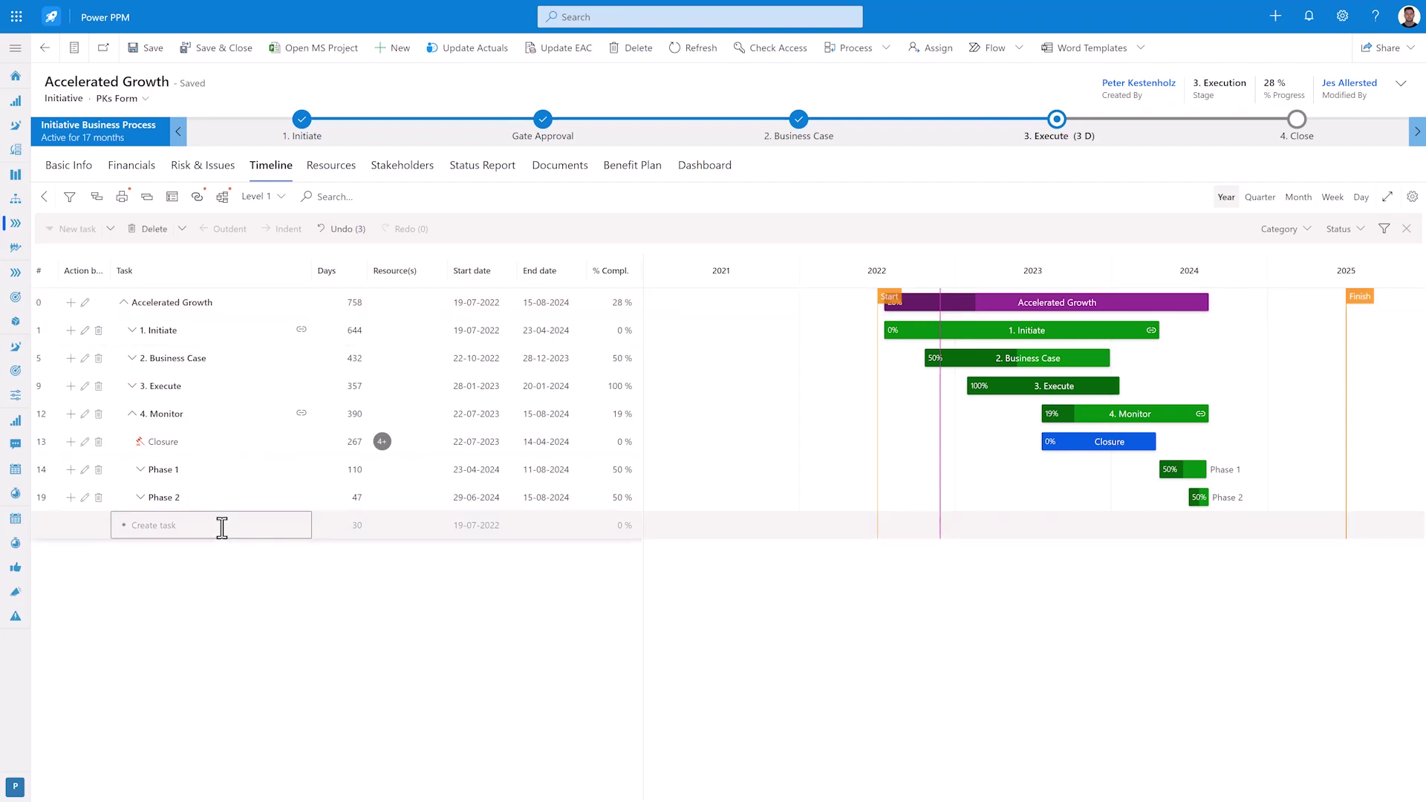
pyautogui.write('Task 1')
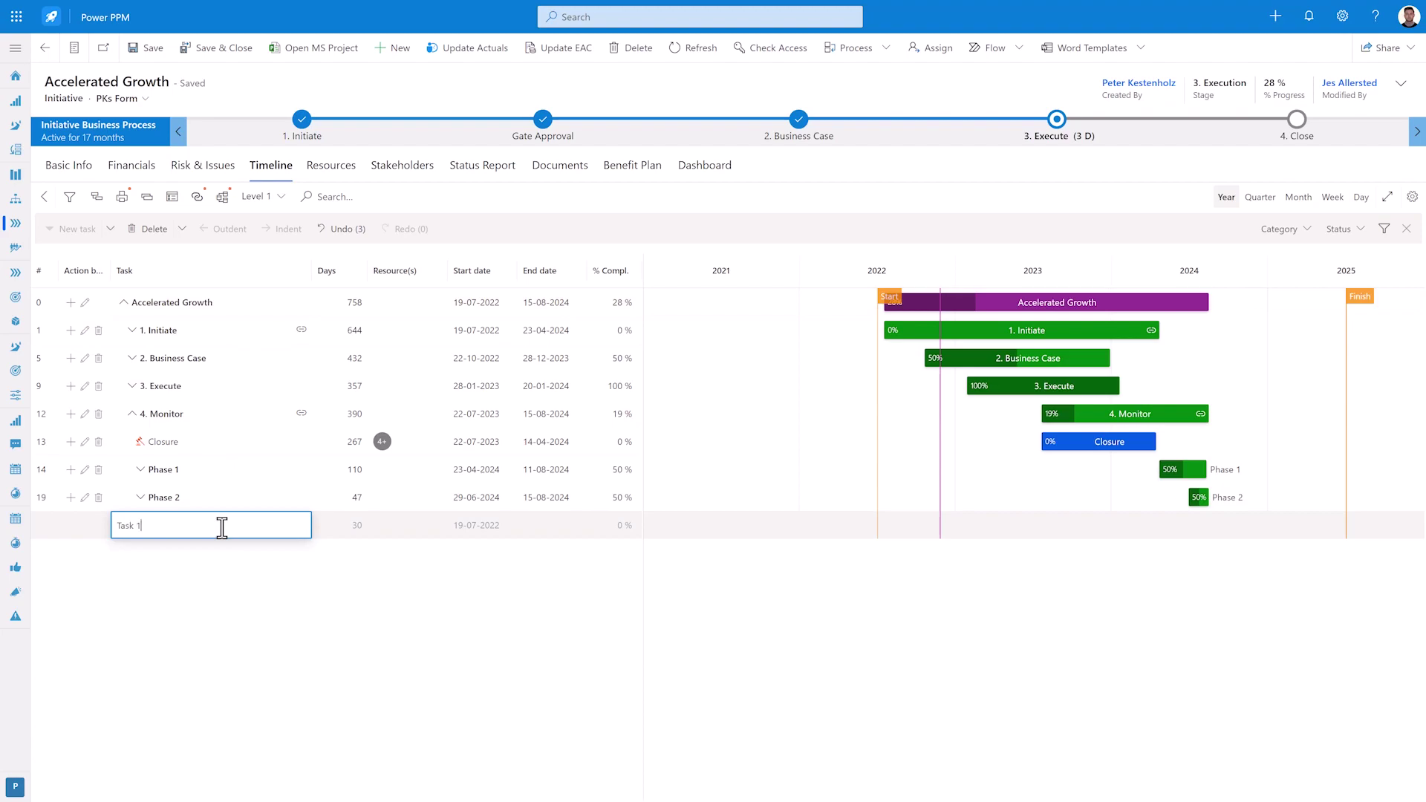
pyautogui.press('Return')
pyautogui.write('Task 2')
pyautogui.press('Return')
pyautogui.write('Task ')
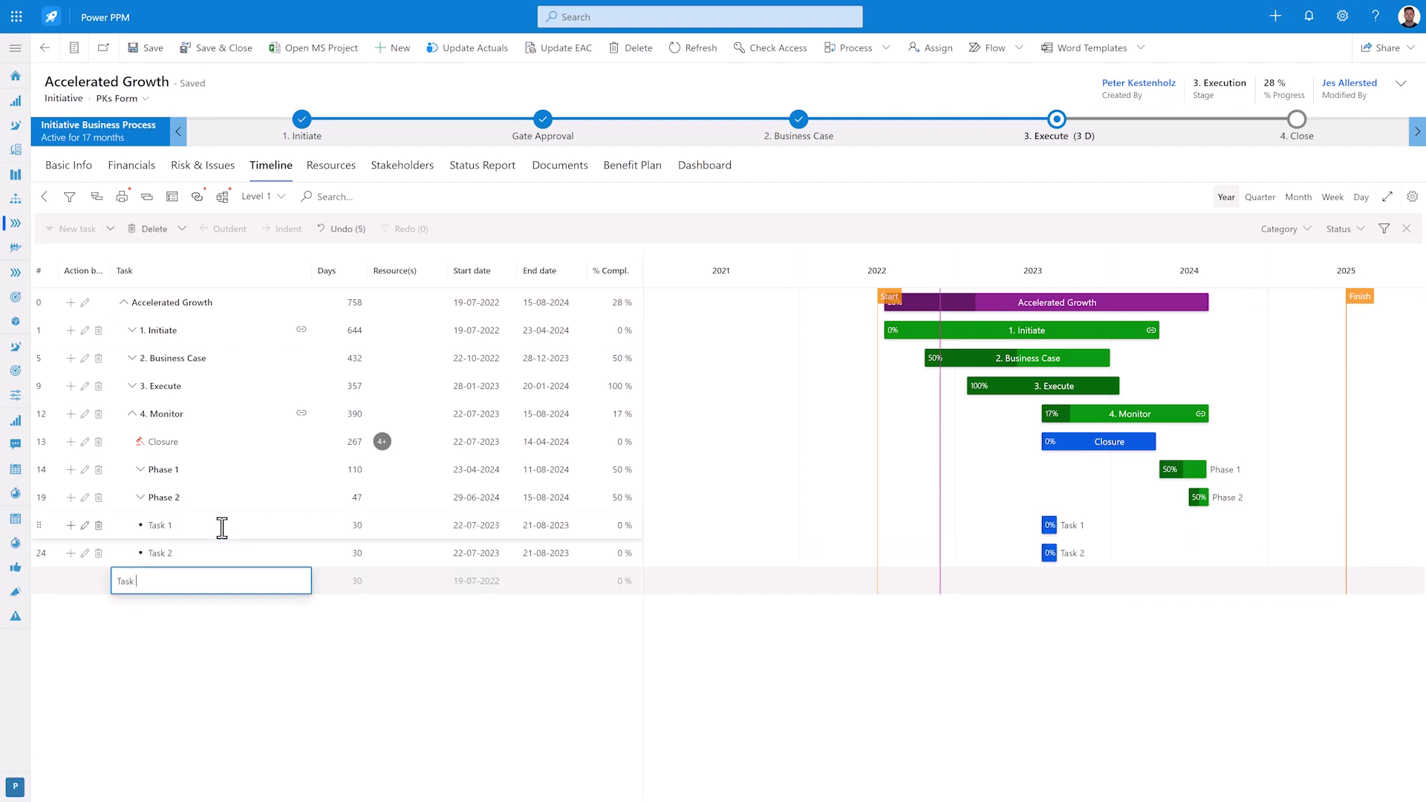
pyautogui.write('3')
pyautogui.press('Return')
# - Fill the new tasks' end dates to 15-08-2024 and copy the name Task 1 down
pyautogui.click(515, 524)
pyautogui.click(559, 499)
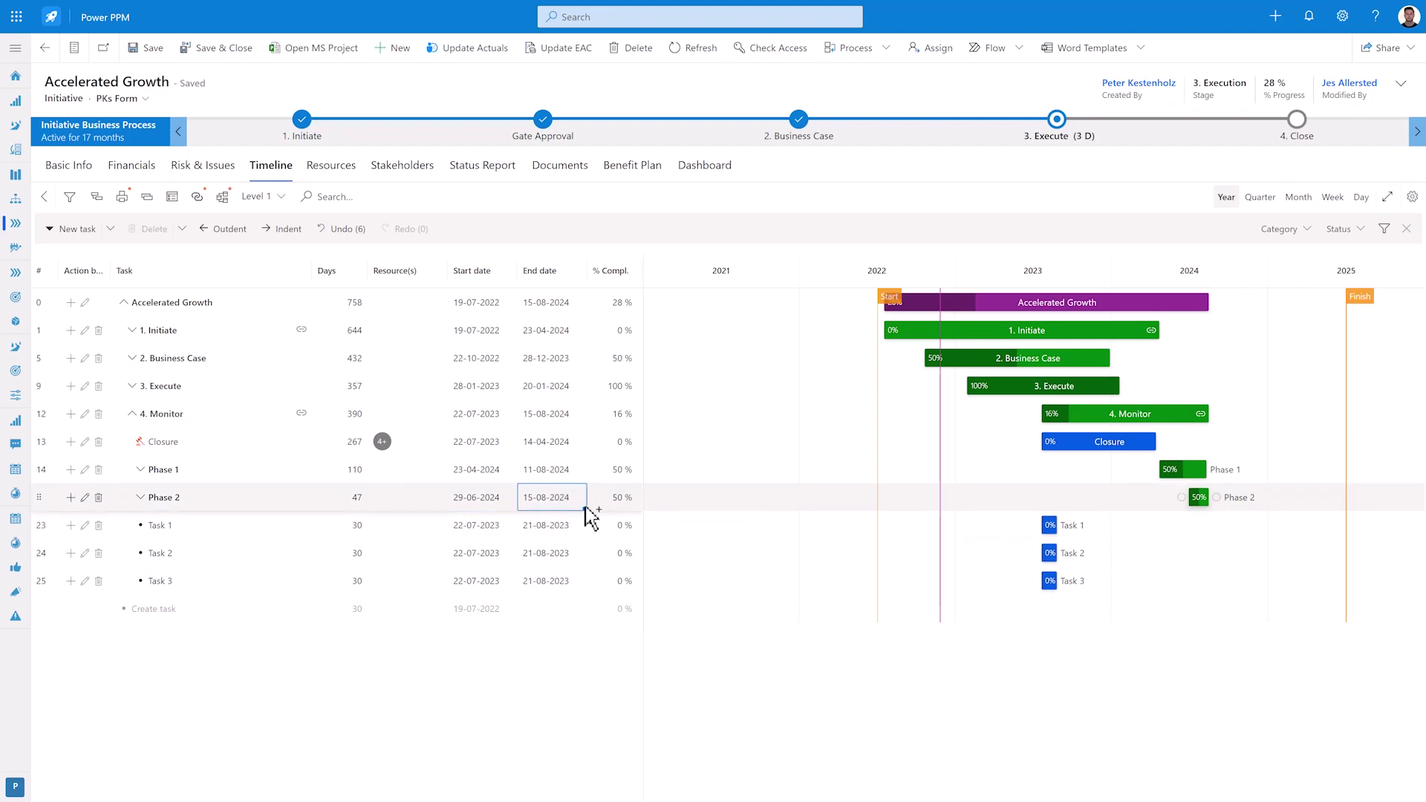
pyautogui.moveTo(583, 508); pyautogui.dragTo(582, 589)
pyautogui.click(165, 496)
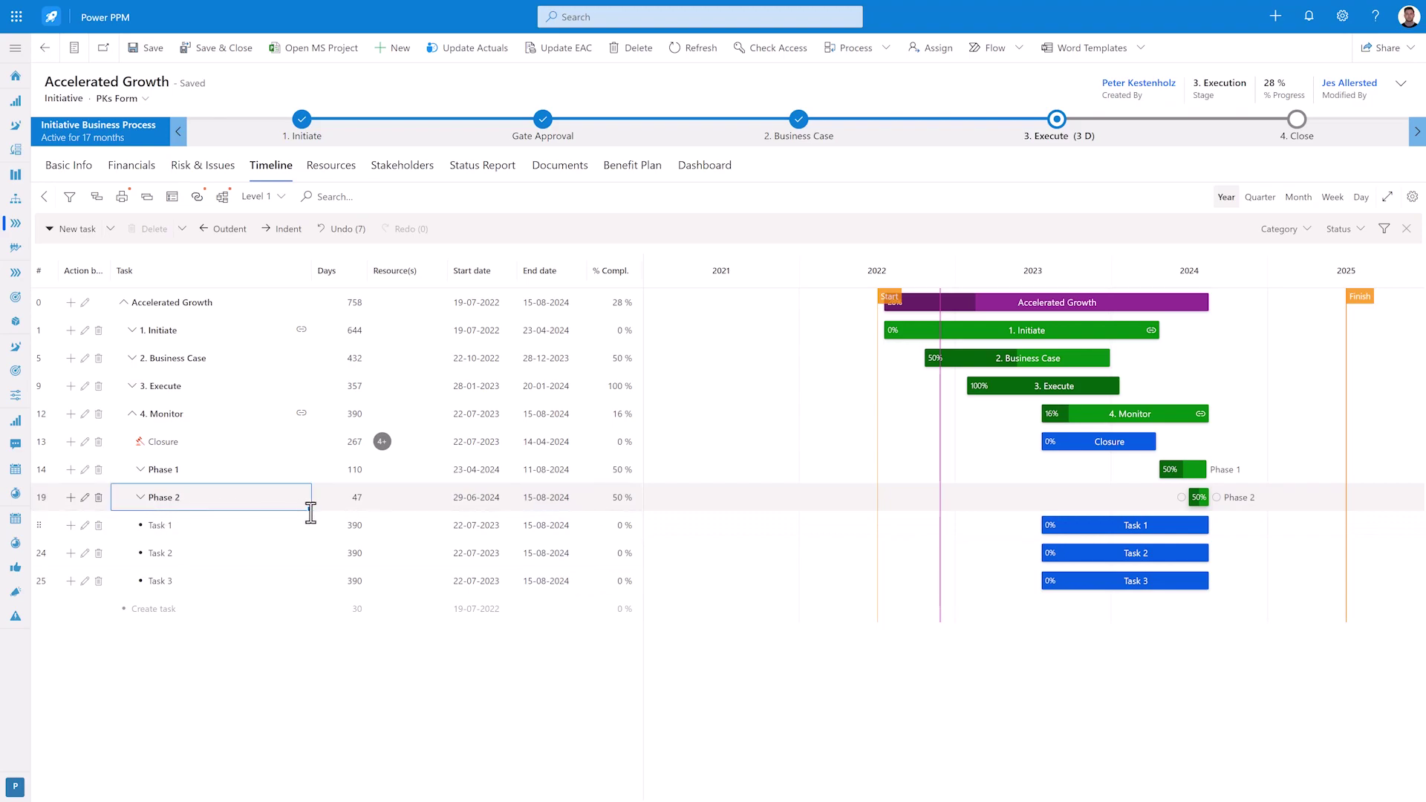
pyautogui.click(190, 525)
pyautogui.moveTo(310, 538); pyautogui.dragTo(306, 588)
# - Assign a resource to the first Task 1 and fill it down to the two tasks below
pyautogui.click(426, 522)
pyautogui.write('S')
pyautogui.press('BackSpace')
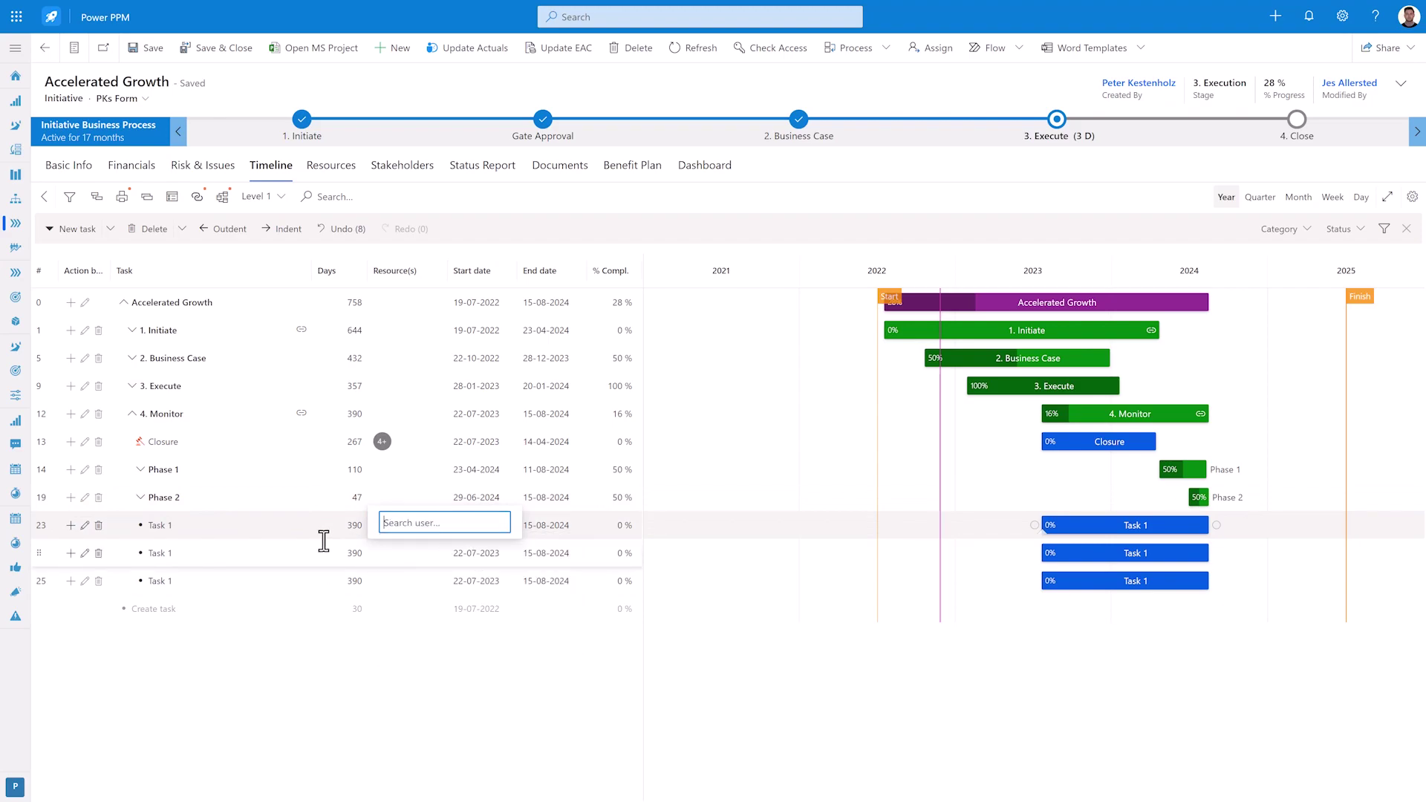
pyautogui.click(328, 531)
pyautogui.moveTo(443, 533); pyautogui.dragTo(444, 585)
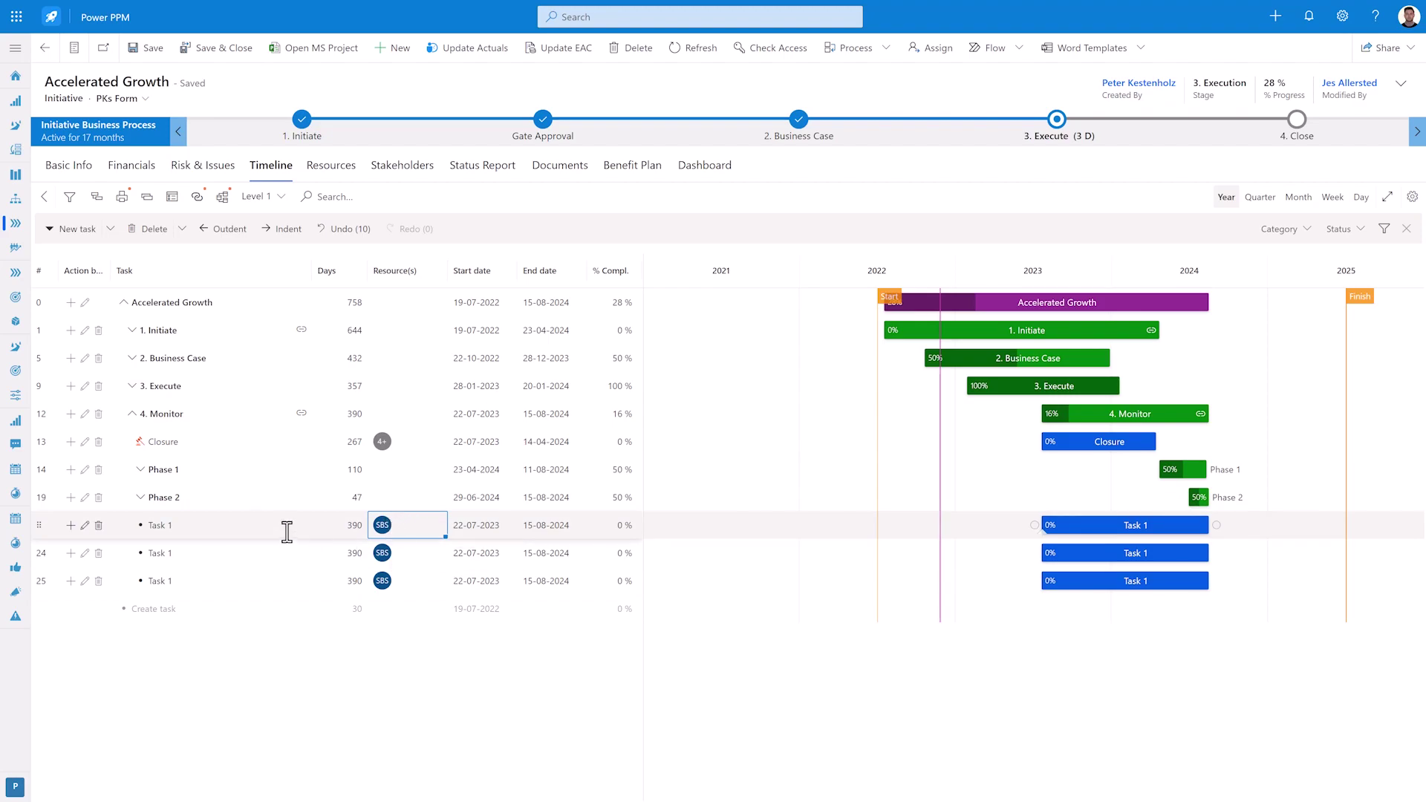
# - Move the first Task 1 row within Phase 2 and edit its name
pyautogui.click(190, 525)
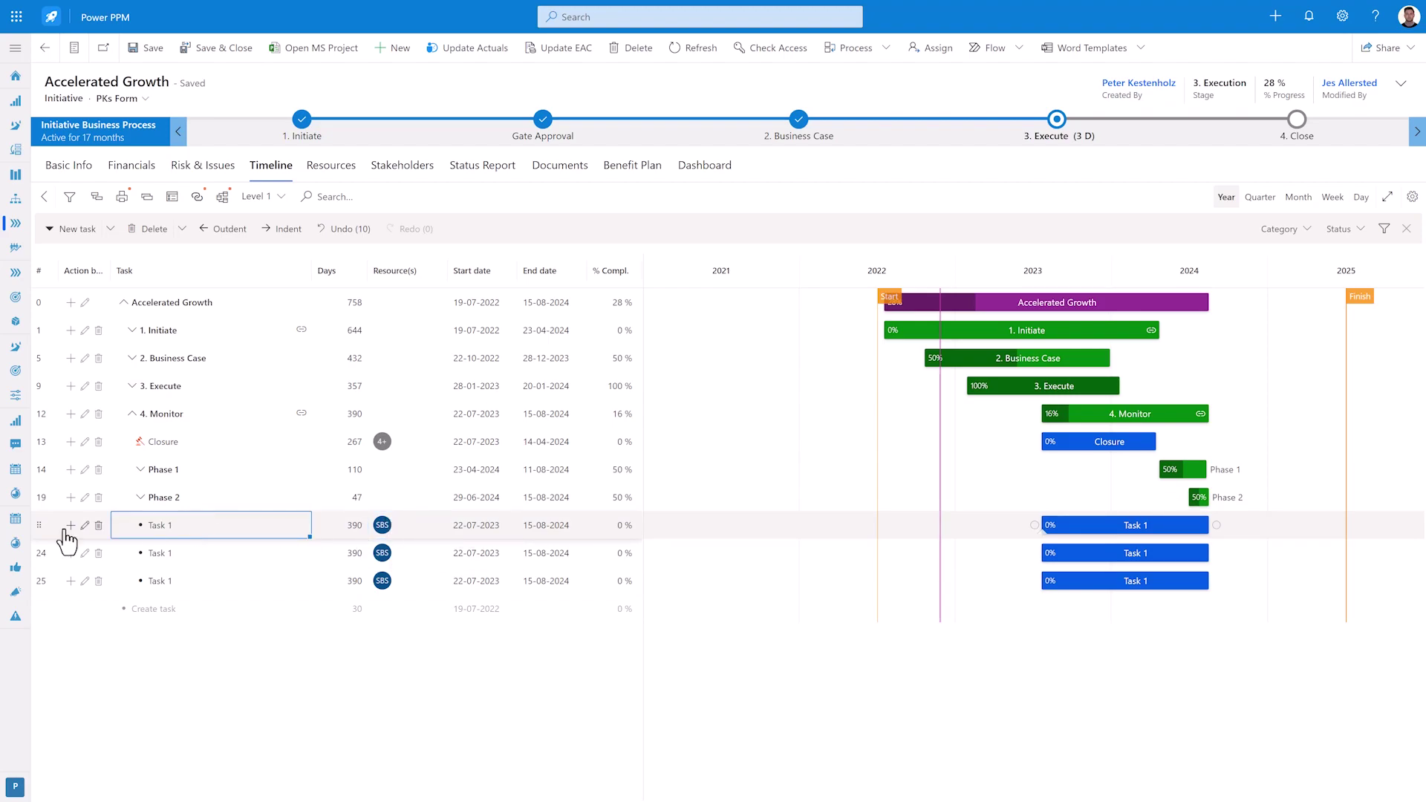
pyautogui.moveTo(40, 524)
pyautogui.mouseDown()
pyautogui.moveTo(46, 328)
pyautogui.moveTo(48, 516)
pyautogui.mouseUp()
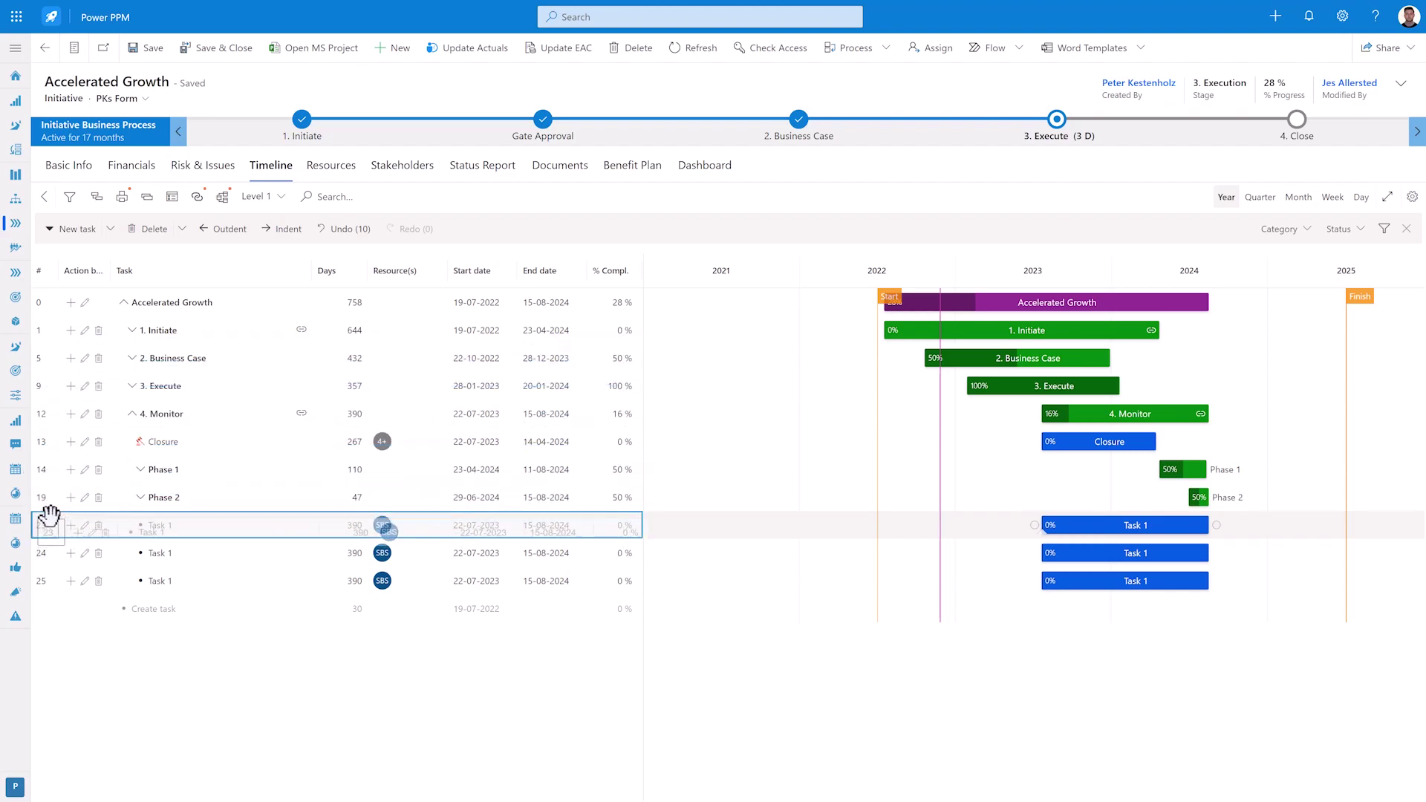
pyautogui.click(239, 515)
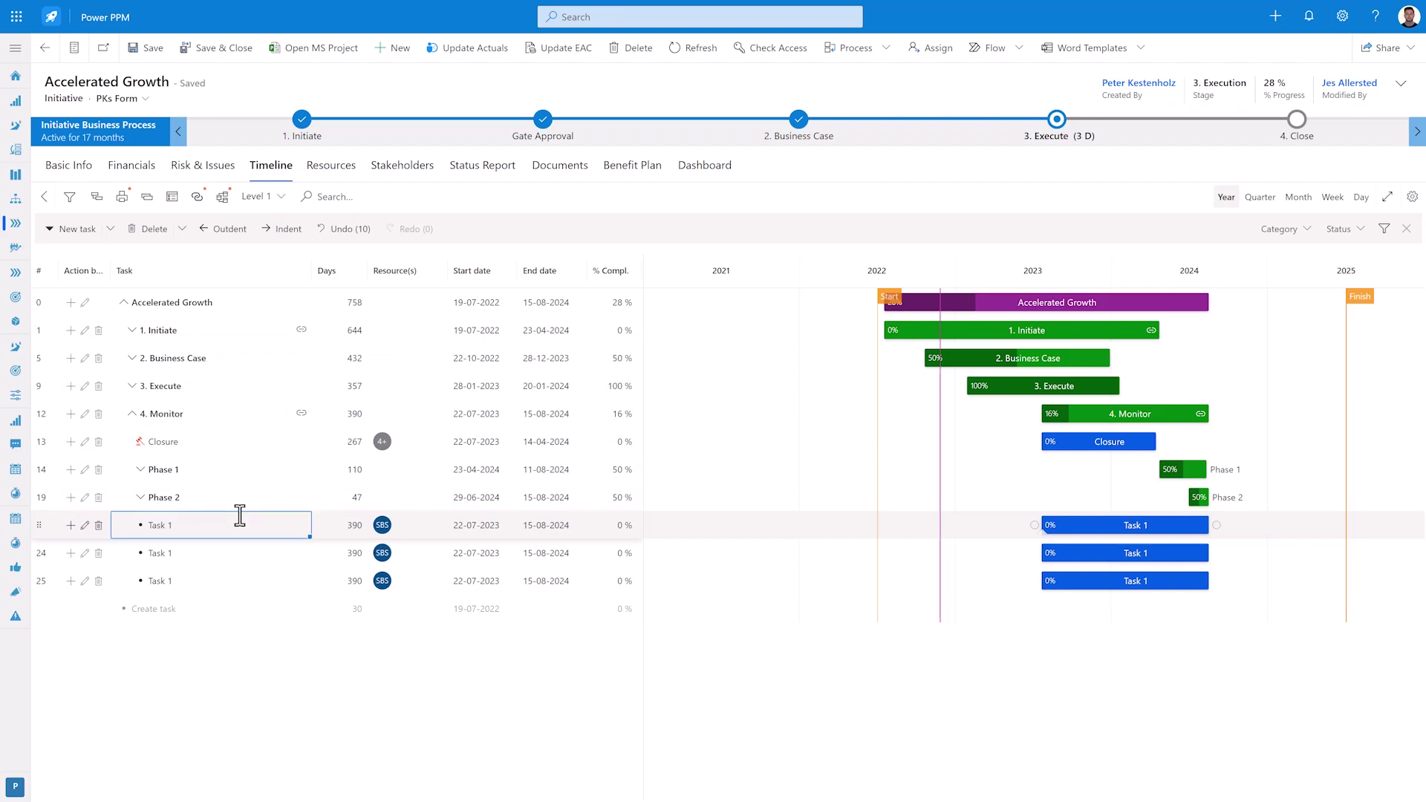
pyautogui.write('T')
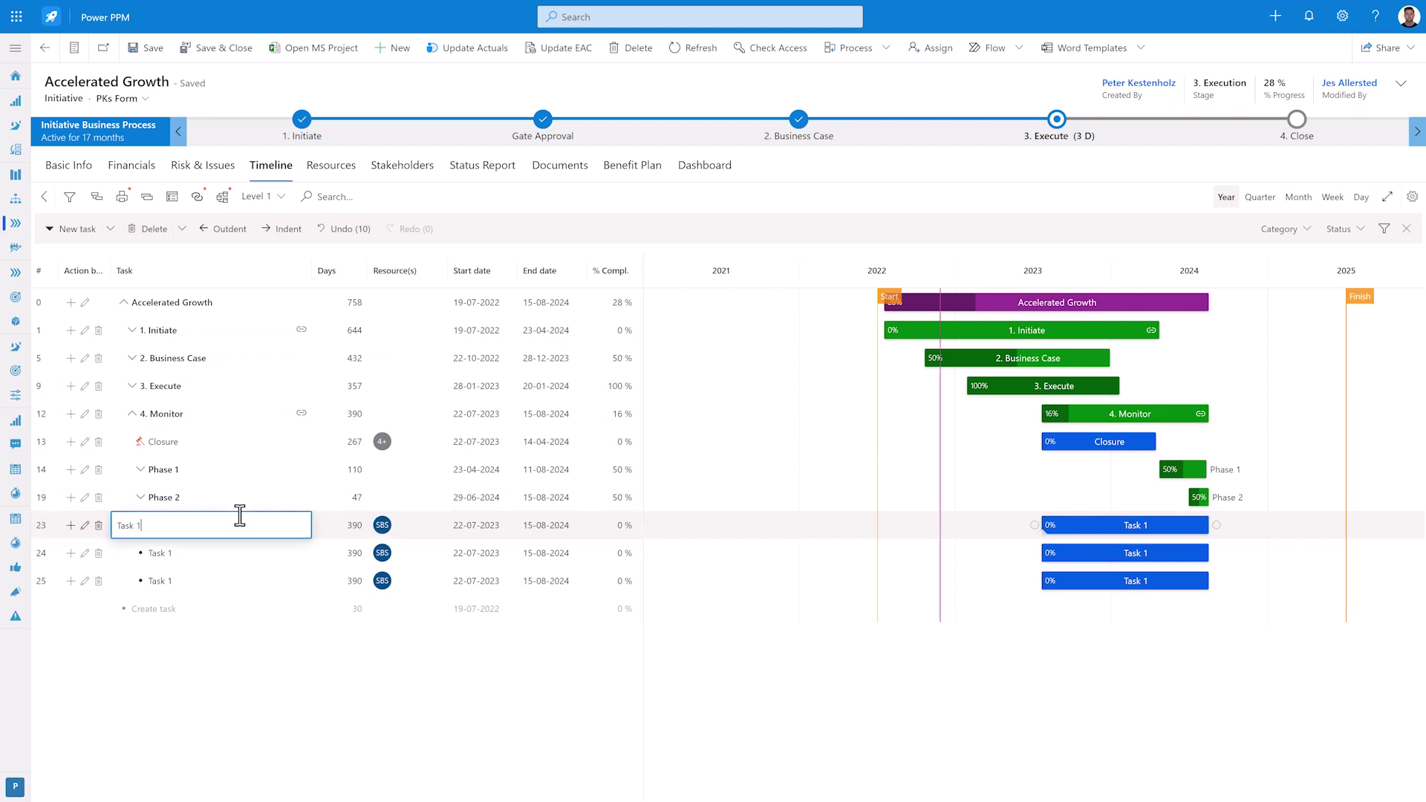
pyautogui.press('Return')
pyautogui.click(239, 516)
pyautogui.press('Return')
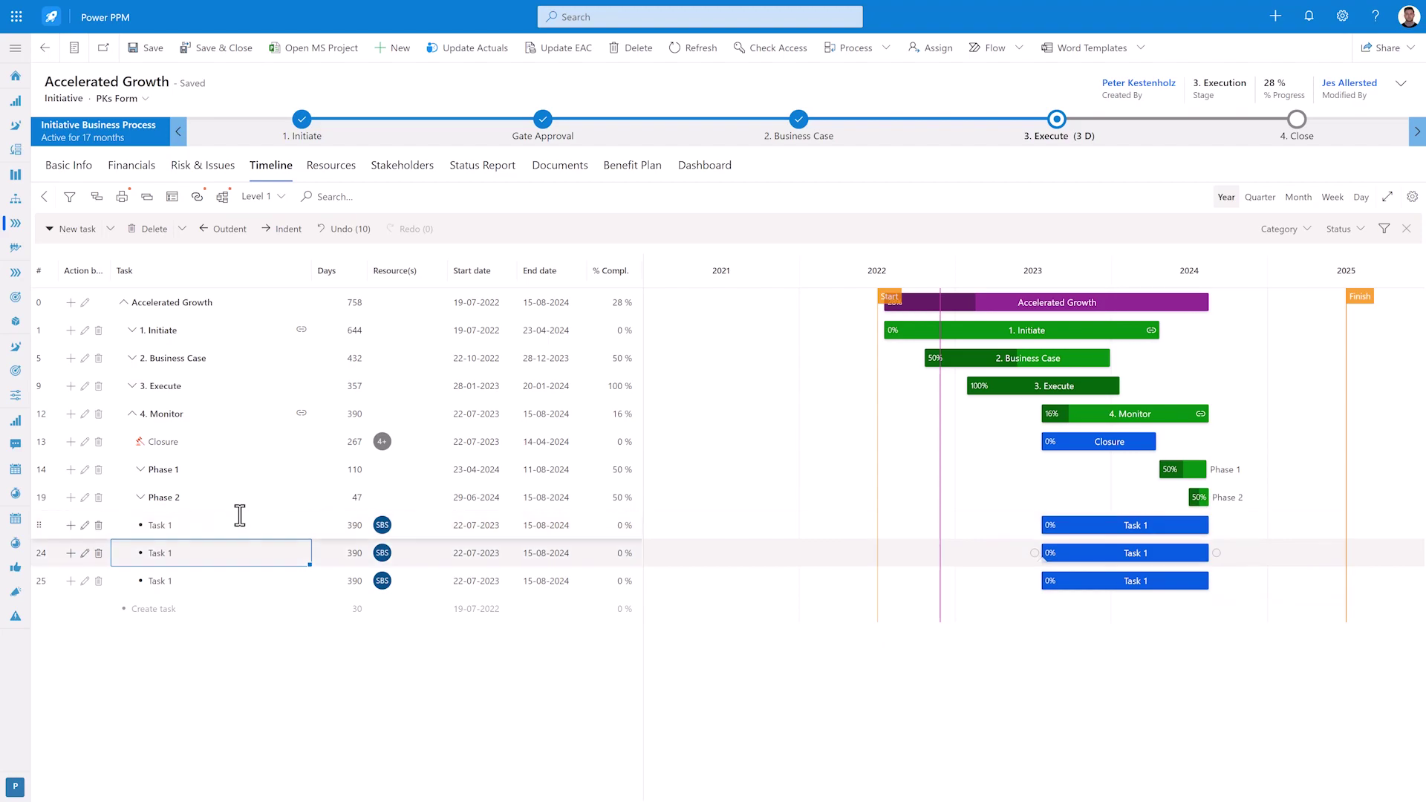
pyautogui.click(239, 515)
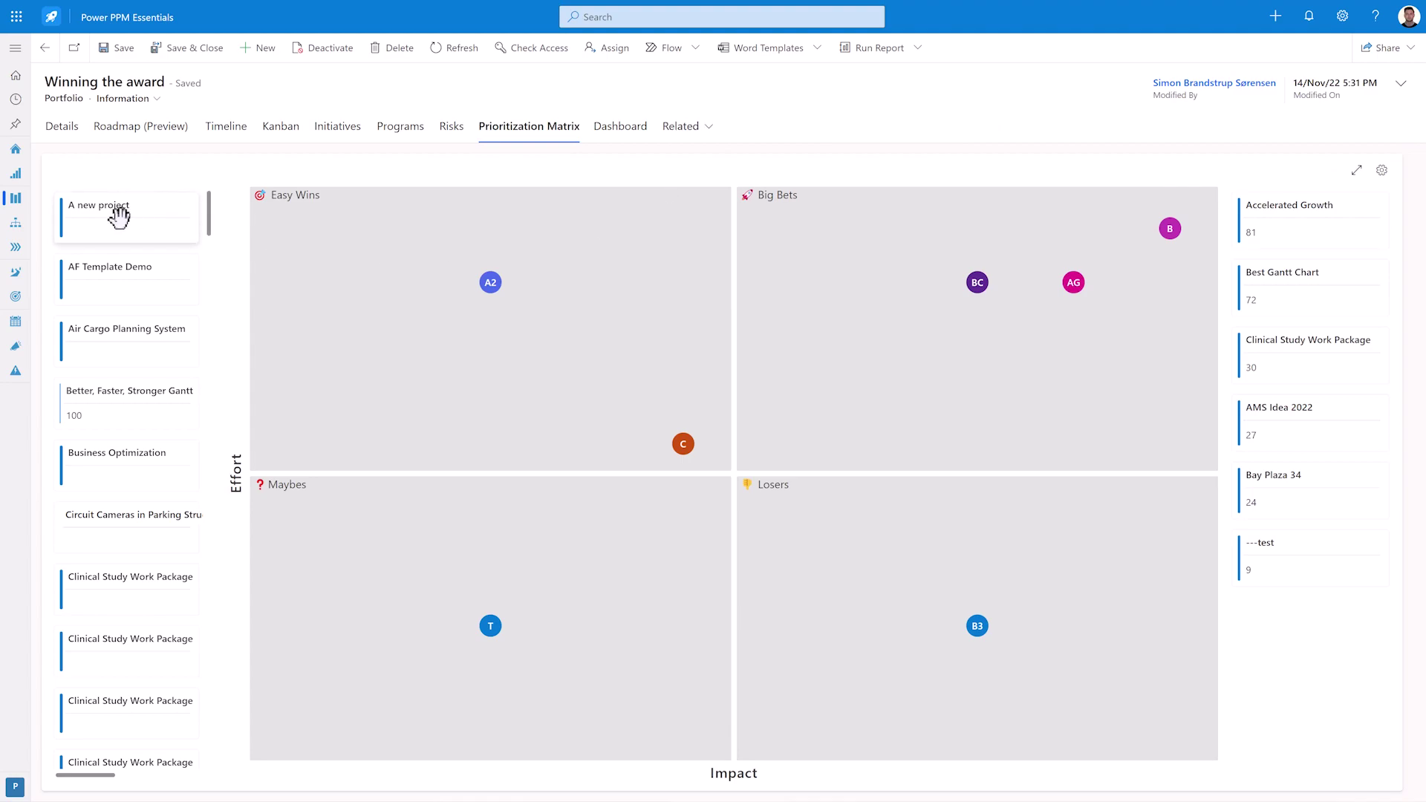
# - Place A new project in Big Bets with a score of 90, then open the matrix configuration
pyautogui.moveTo(118, 216); pyautogui.dragTo(1156, 282)
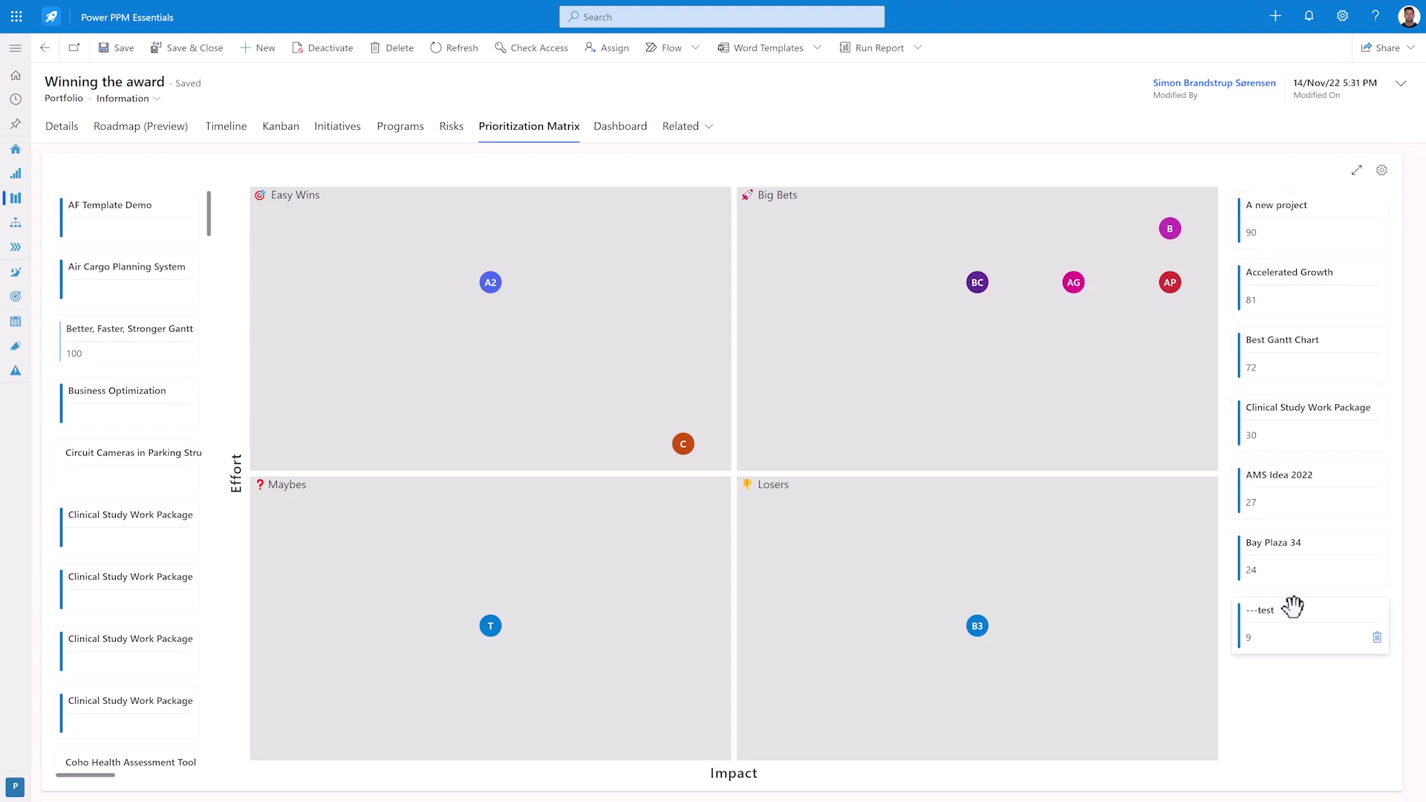
pyautogui.click(1381, 170)
# - Set the matrix to a custom grid size with three rows and three area columns
pyautogui.click(712, 133)
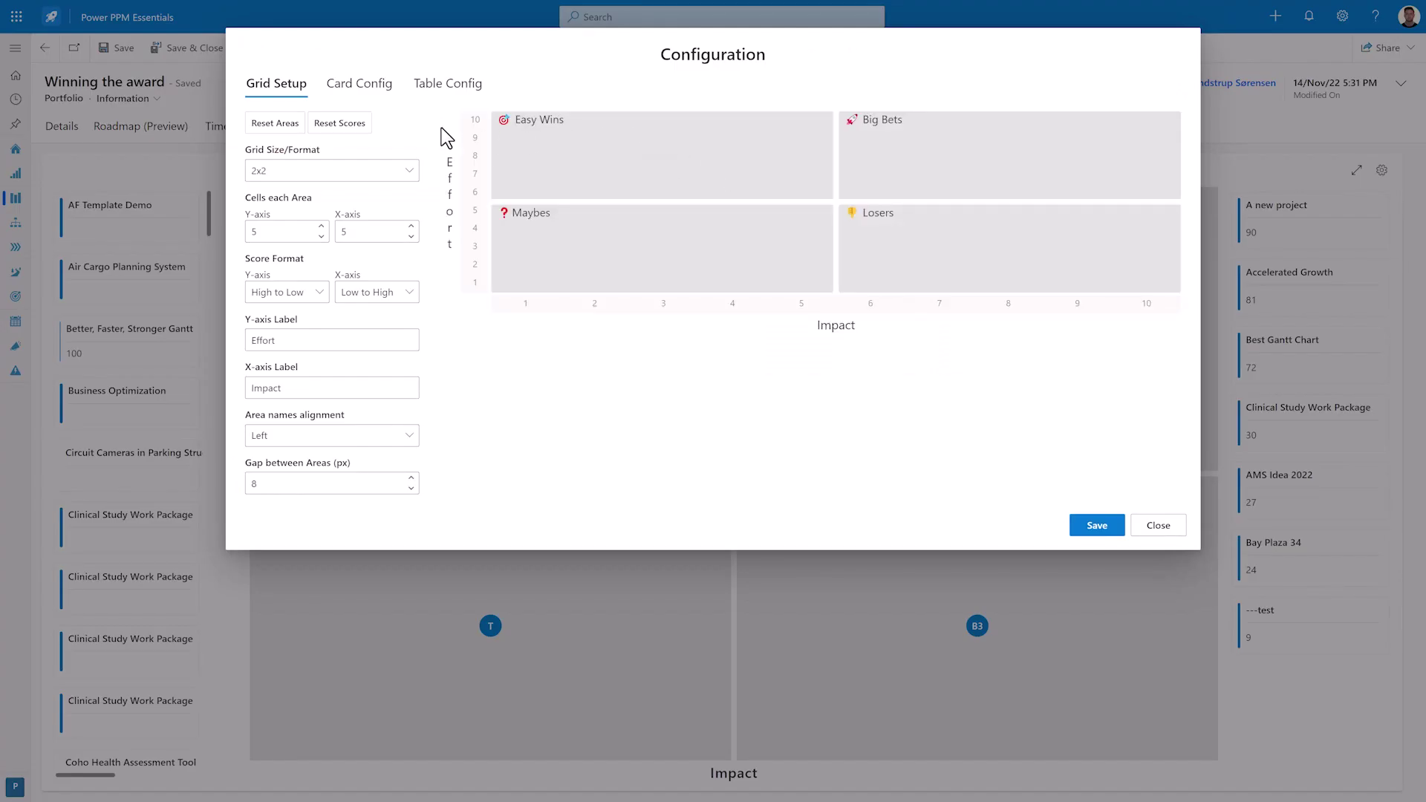
pyautogui.click(407, 178)
pyautogui.click(399, 235)
pyautogui.click(401, 171)
pyautogui.click(371, 236)
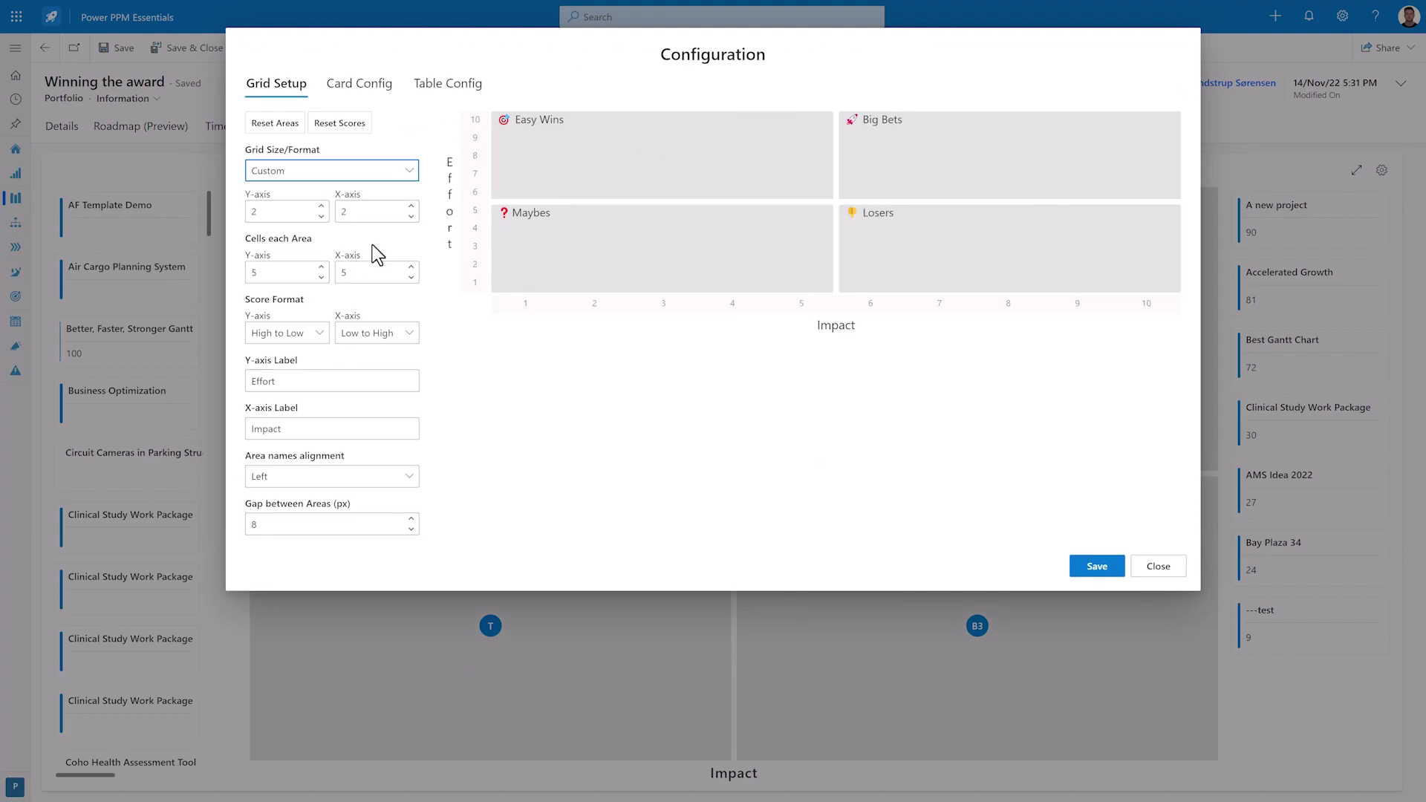
pyautogui.click(321, 206)
pyautogui.click(411, 207)
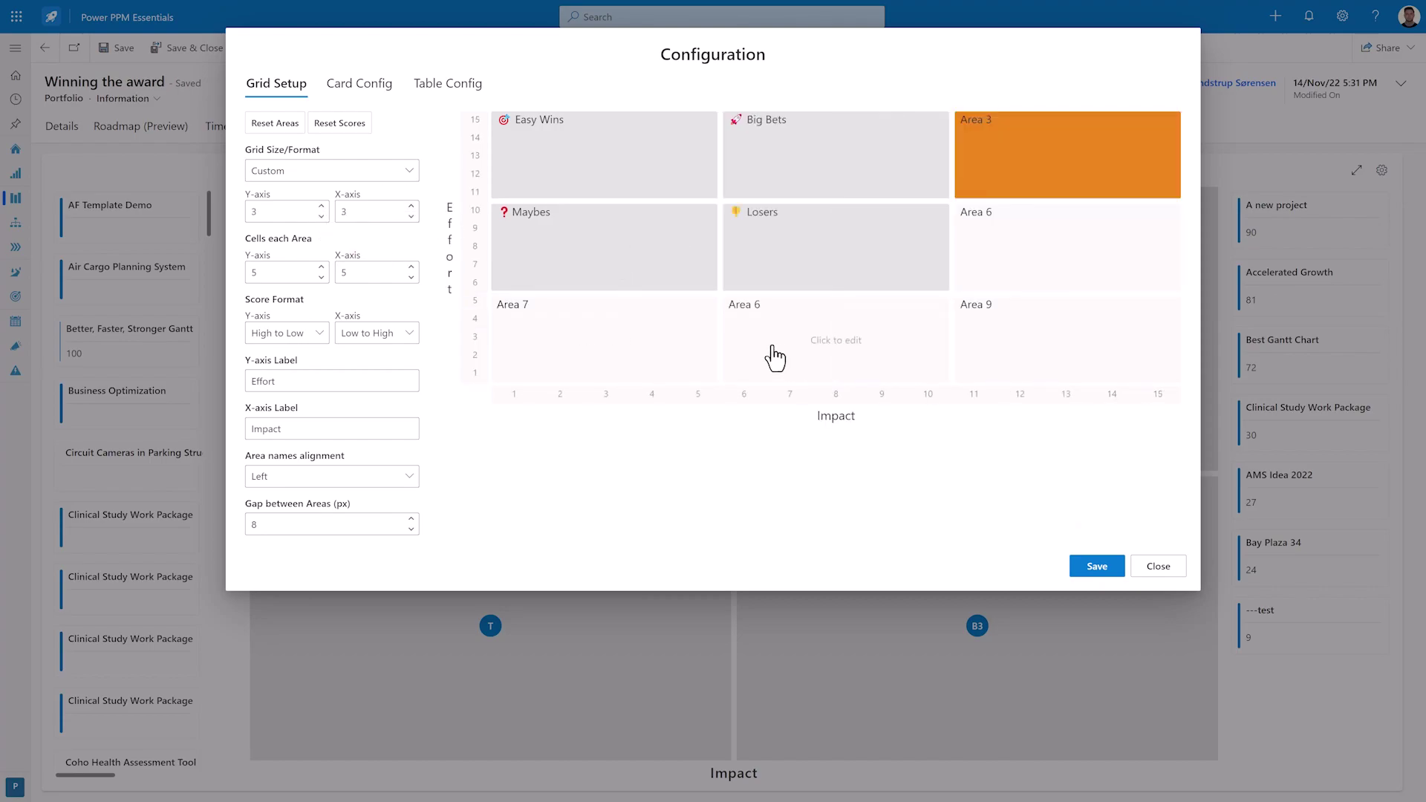
# - Give Area 3 a brown background colour
pyautogui.click(1083, 168)
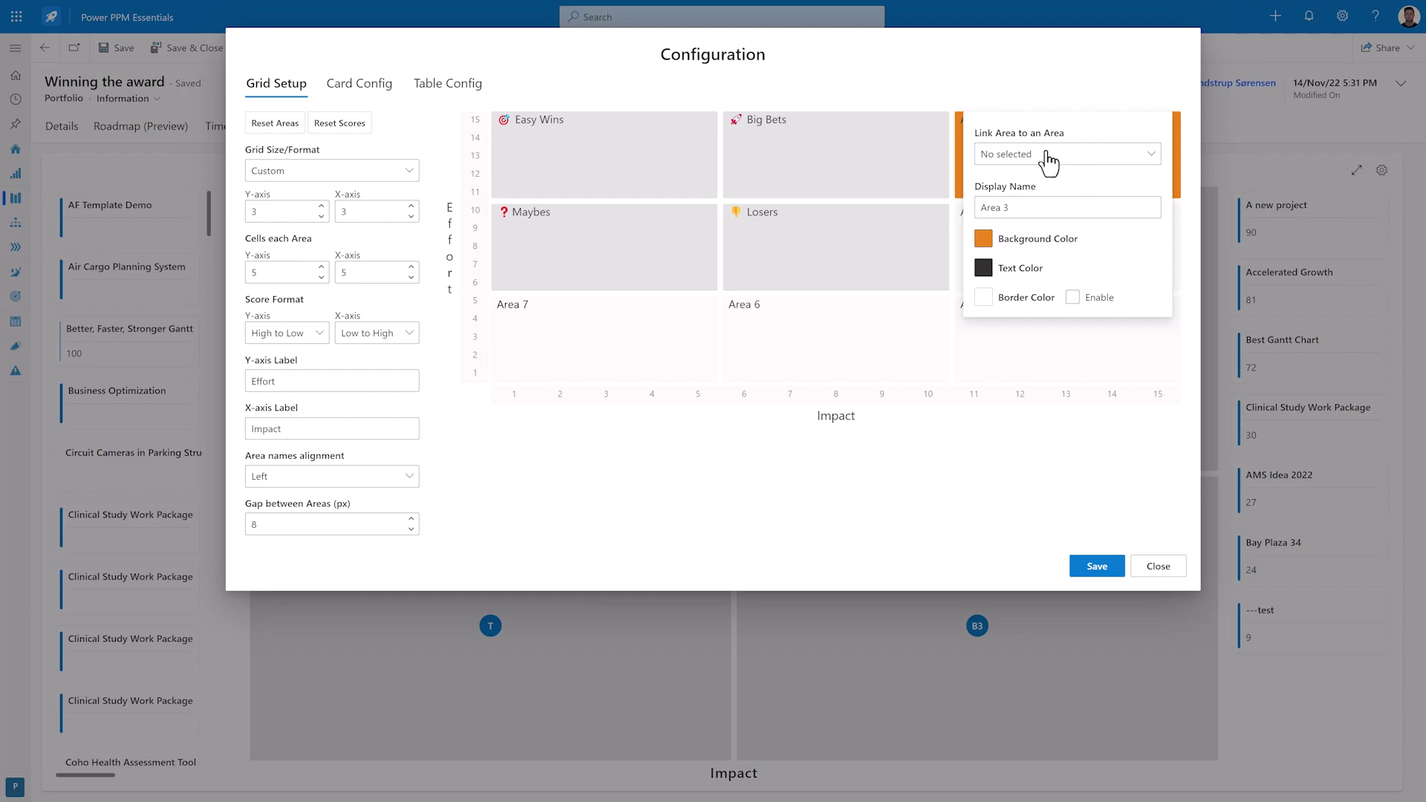
pyautogui.click(1049, 156)
pyautogui.click(1050, 156)
pyautogui.click(1043, 209)
pyautogui.click(982, 238)
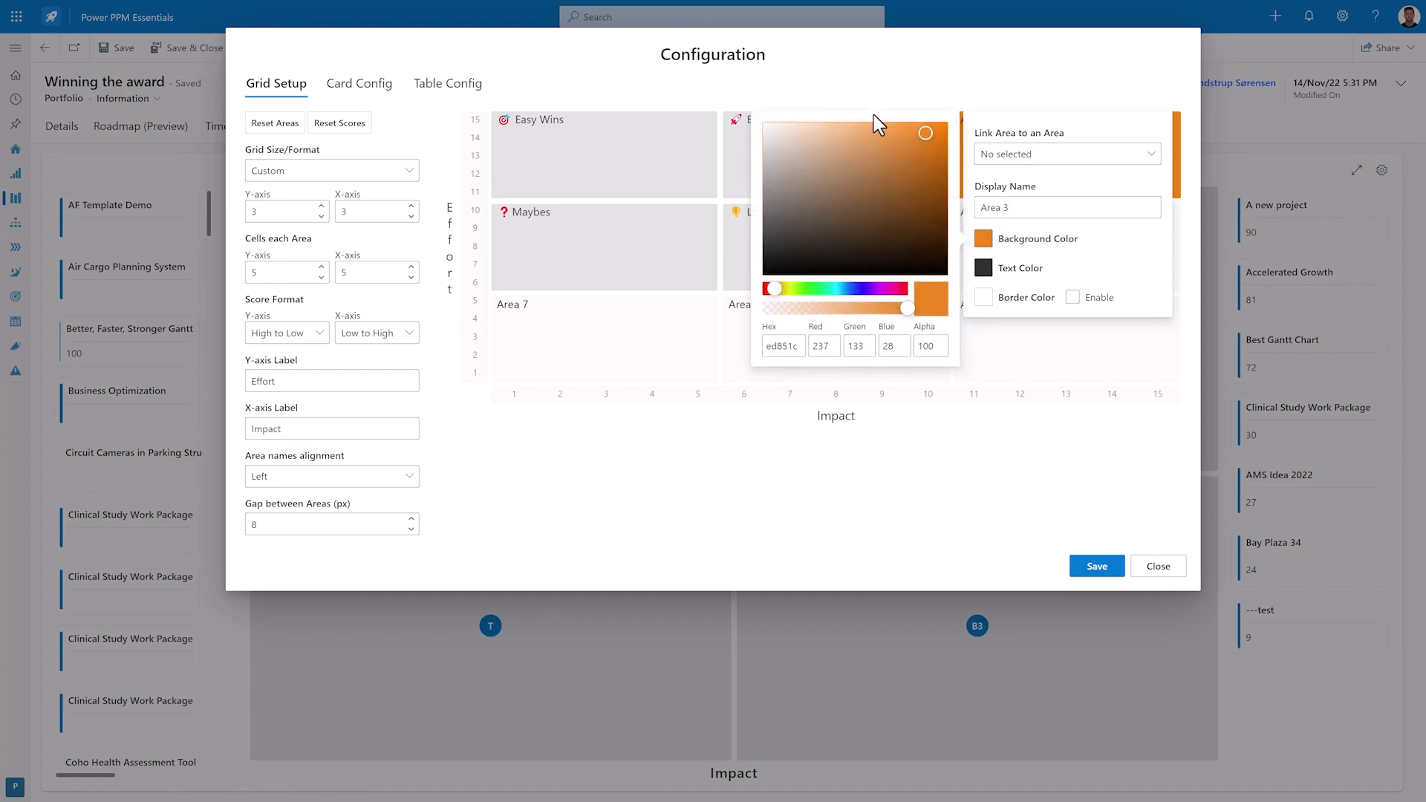
pyautogui.moveTo(929, 130); pyautogui.dragTo(844, 199)
pyautogui.click(1139, 248)
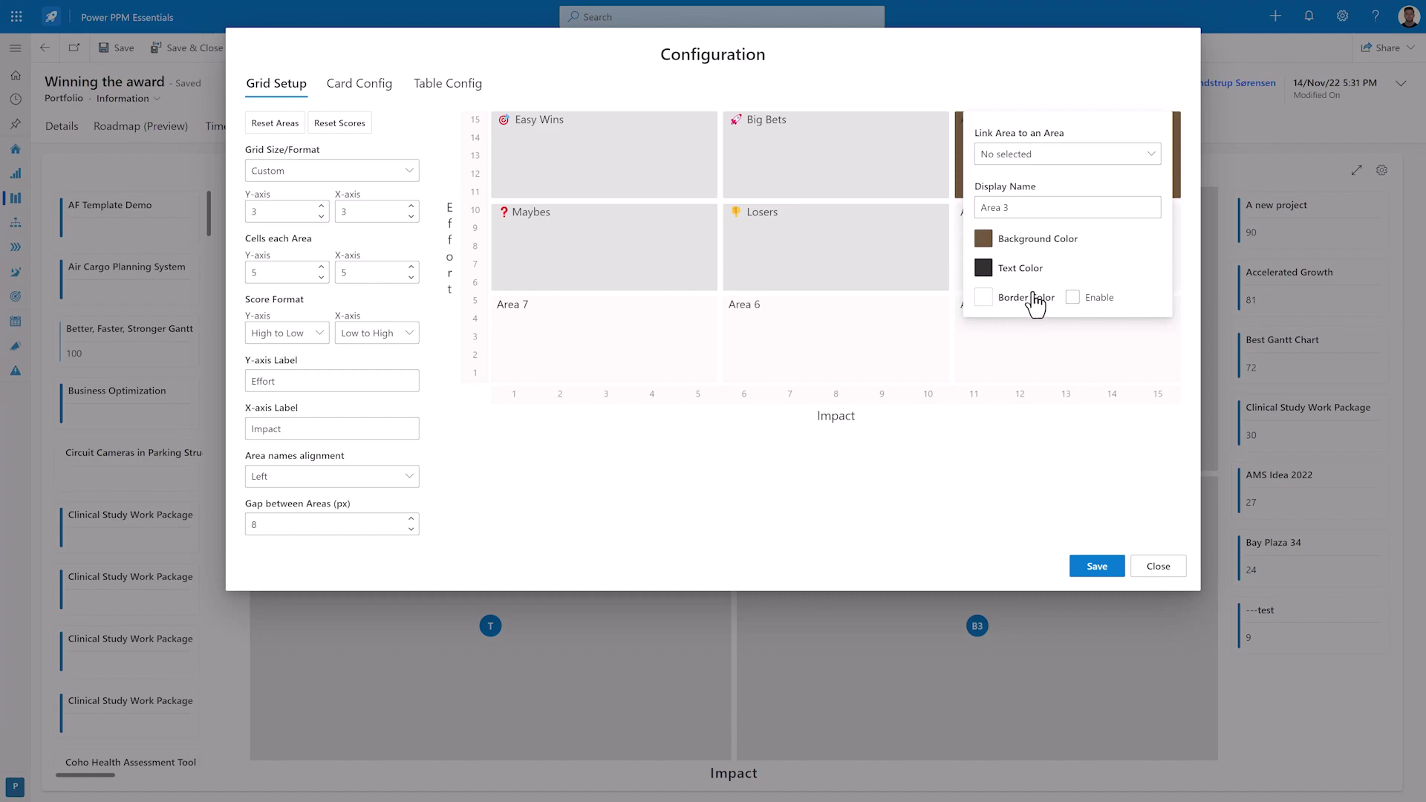
pyautogui.click(584, 451)
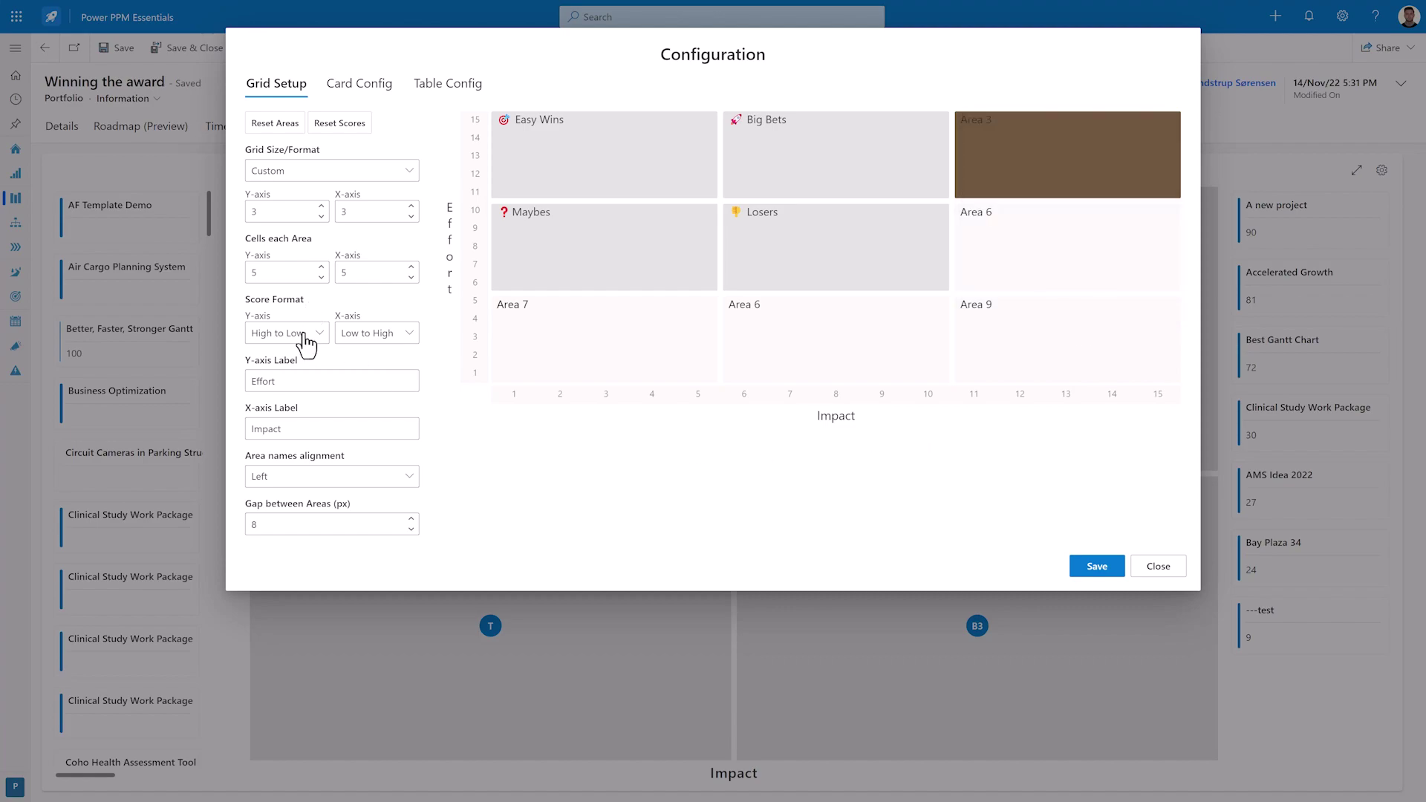
# - Set the area names alignment to Center, leaving the Y-axis score order unchanged
pyautogui.click(286, 343)
pyautogui.click(414, 495)
pyautogui.click(357, 477)
pyautogui.click(342, 525)
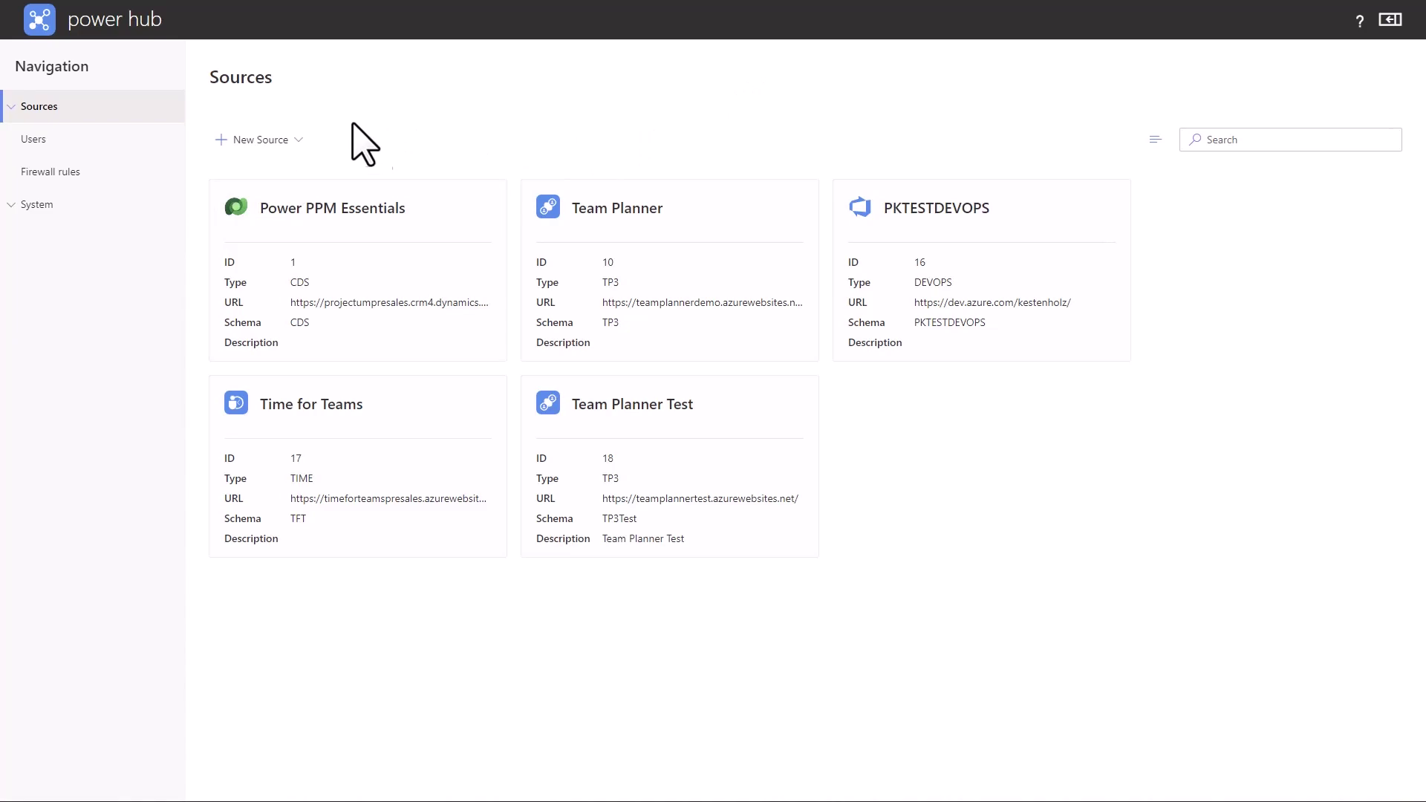
# - Add a new Dataverse source in Cross tenant mode and start entering the Tenant Id
pyautogui.click(276, 139)
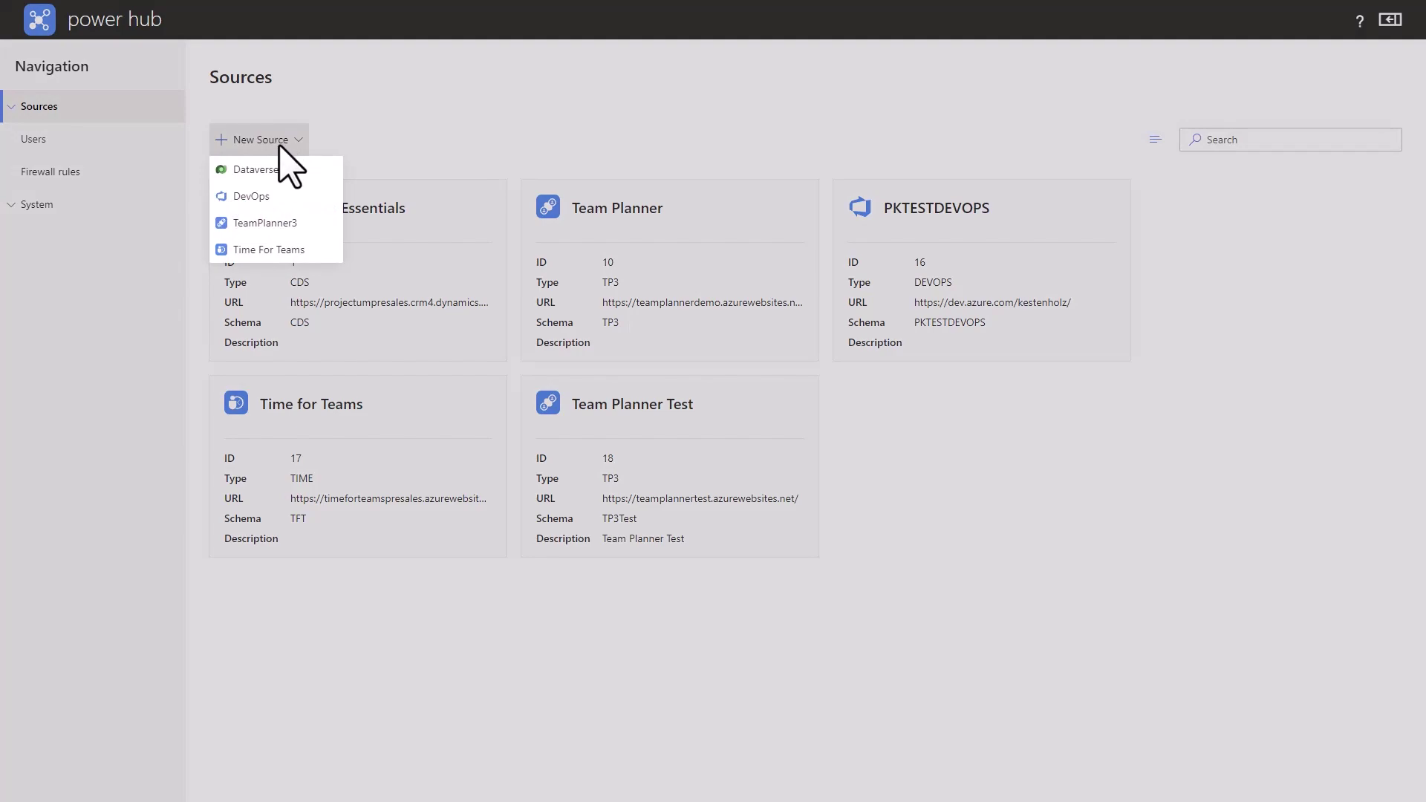
pyautogui.click(291, 171)
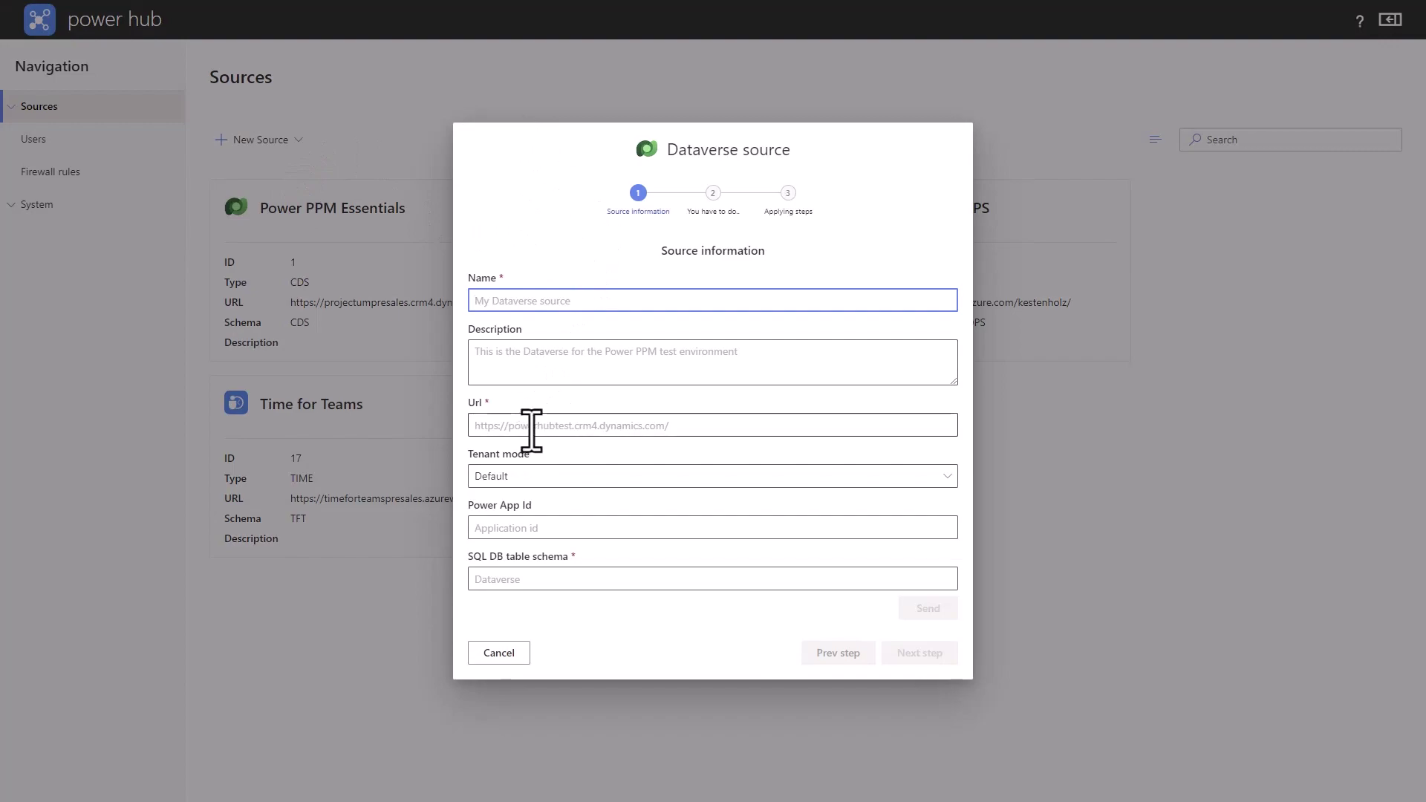
pyautogui.click(578, 482)
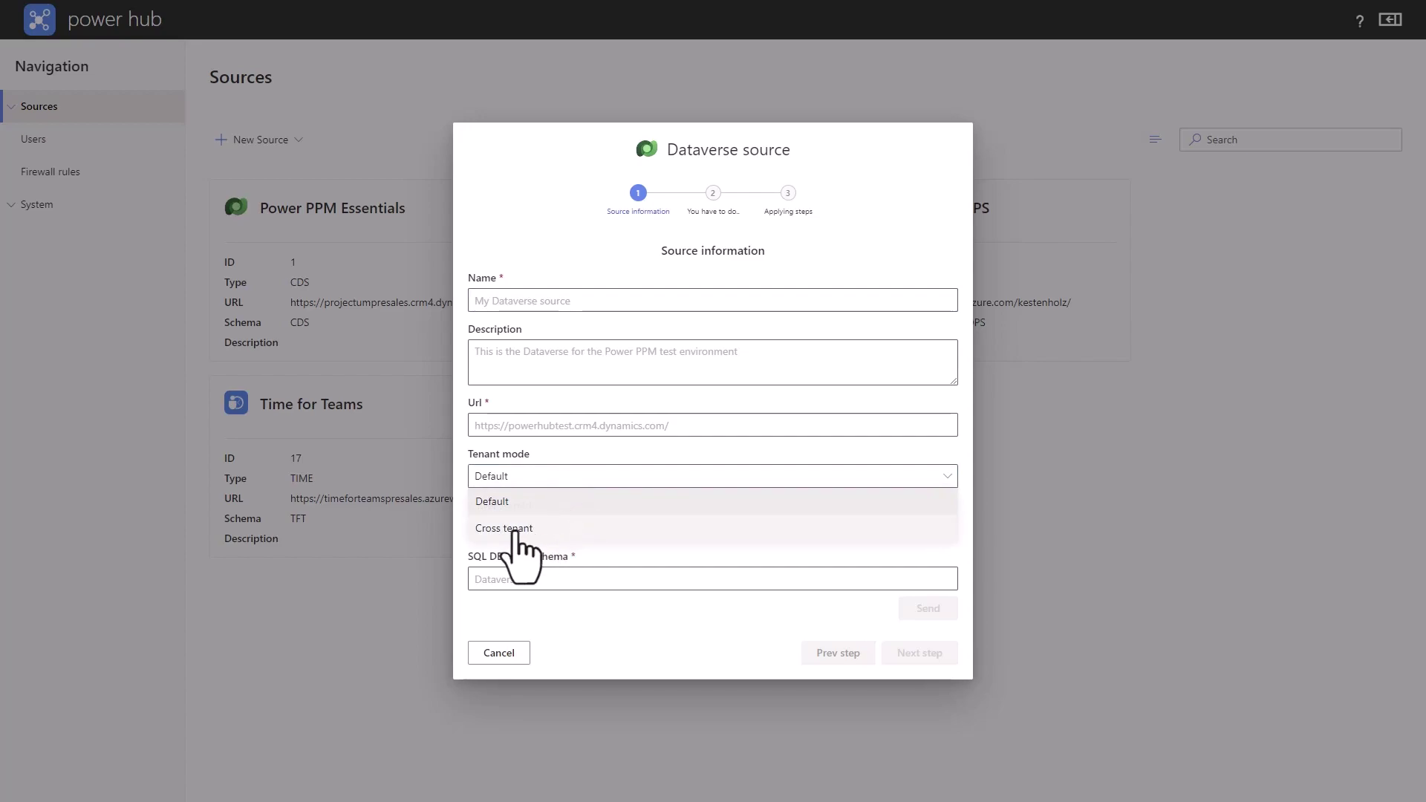
pyautogui.click(553, 527)
pyautogui.click(573, 461)
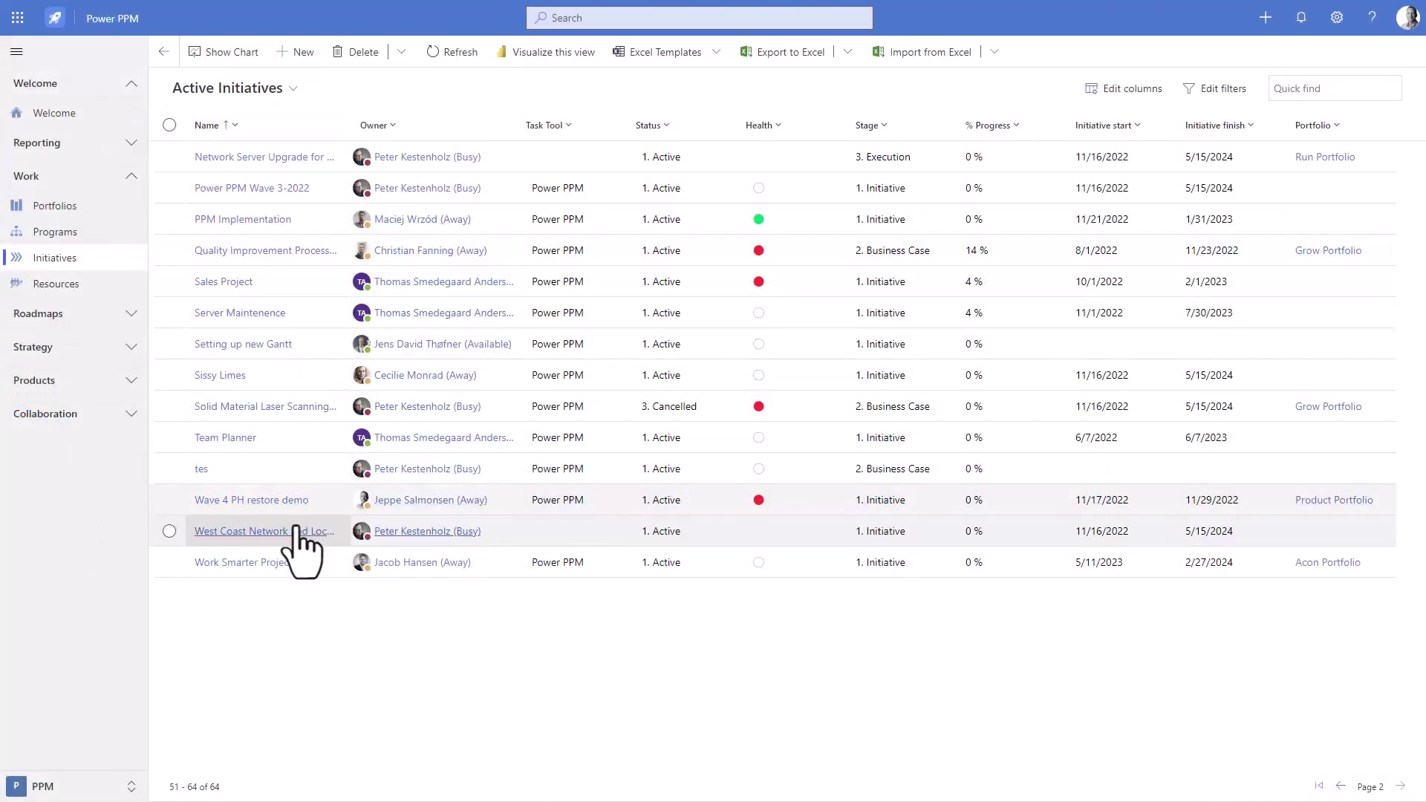
# - Open Wave 4 PH restore demo, review its timeline, and delete the initiative
pyautogui.click(270, 502)
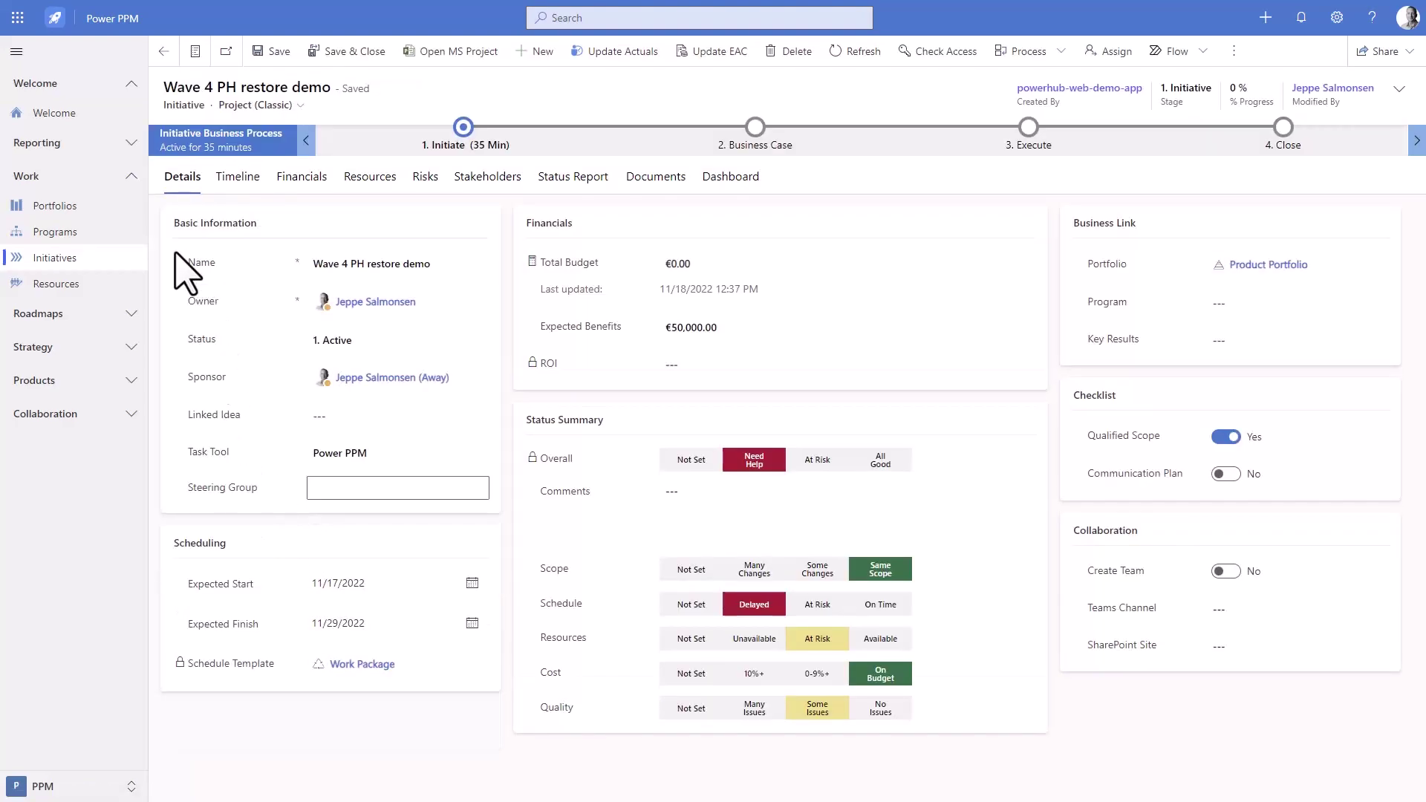
pyautogui.click(245, 181)
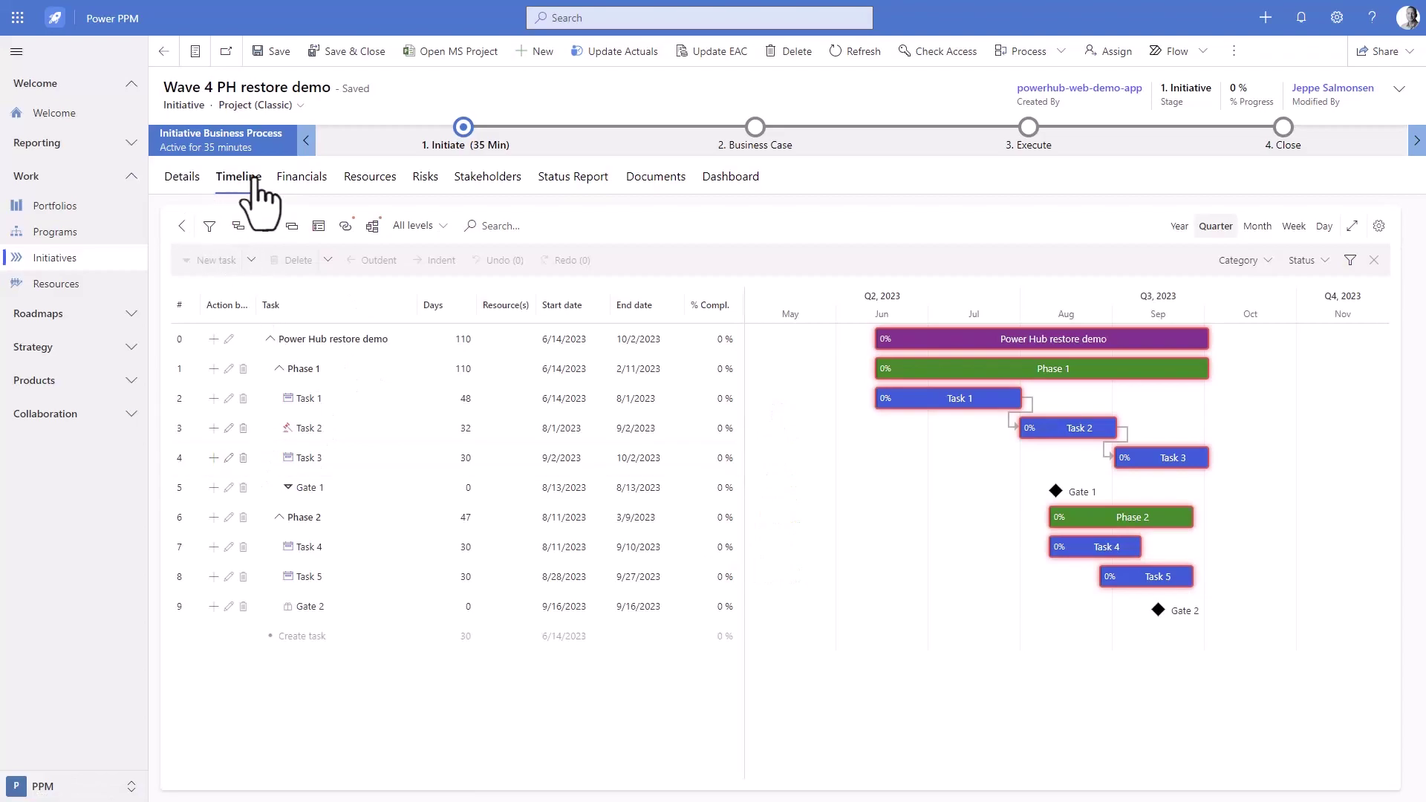
pyautogui.click(369, 487)
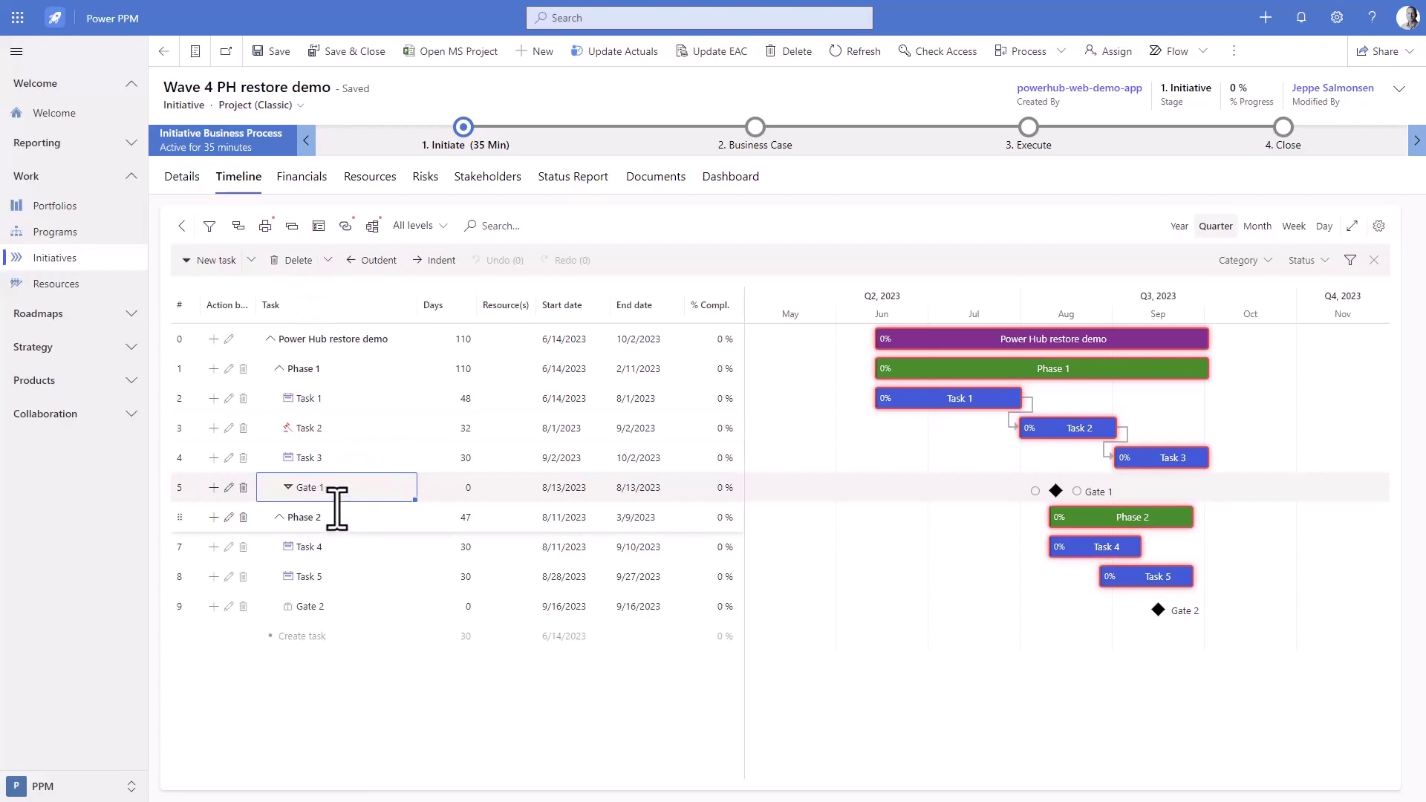
pyautogui.click(796, 52)
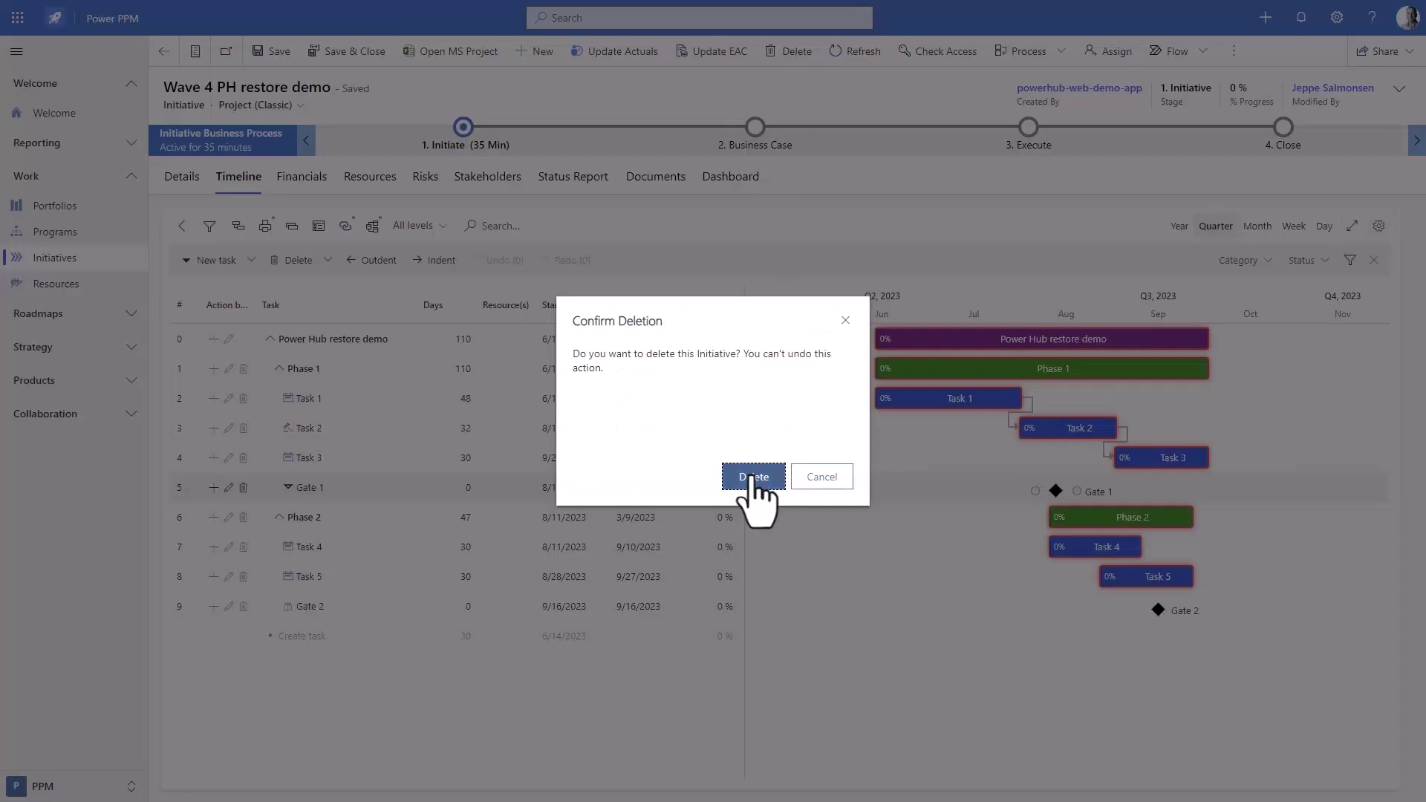
pyautogui.click(753, 478)
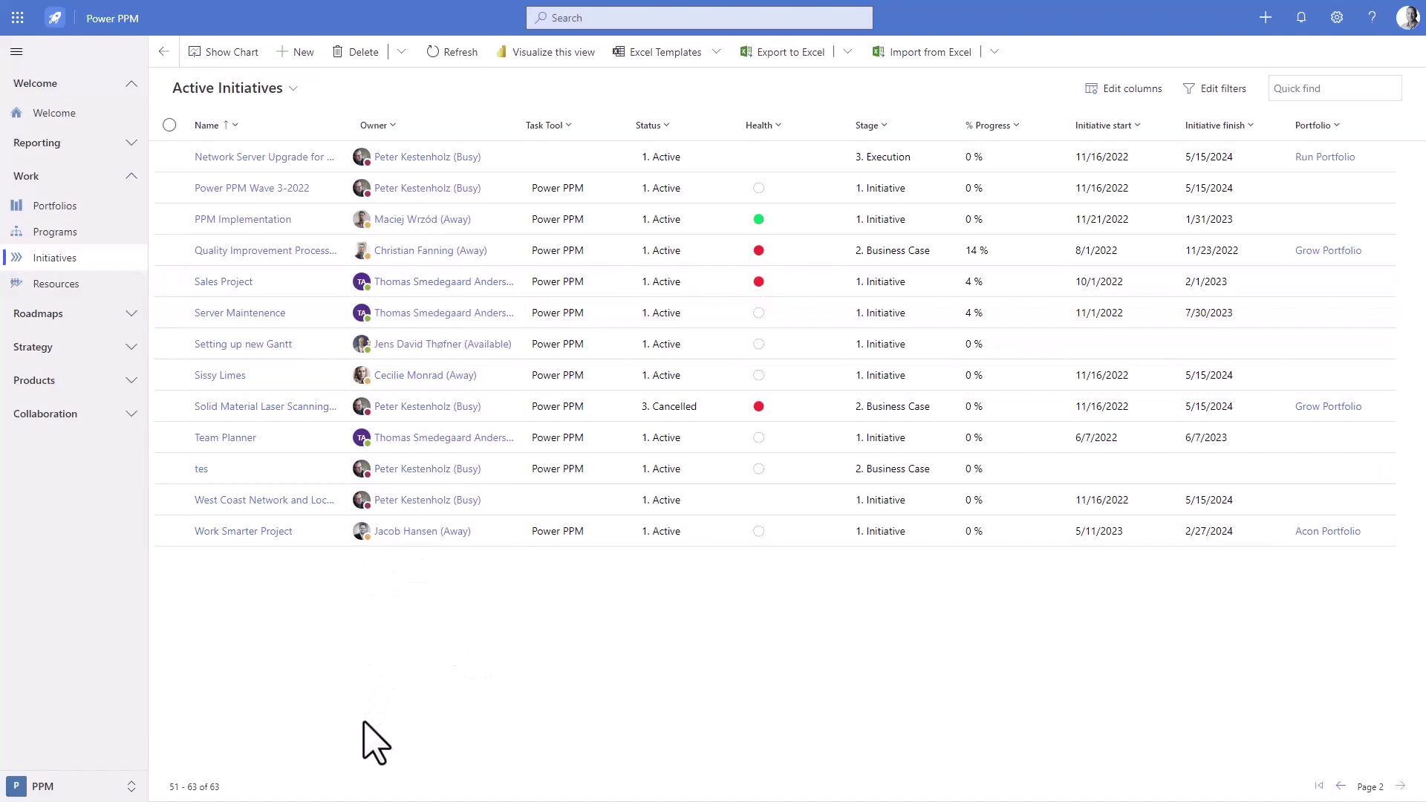
# - Switch to the Administration area and open Power Hub's Restore page
pyautogui.click(43, 787)
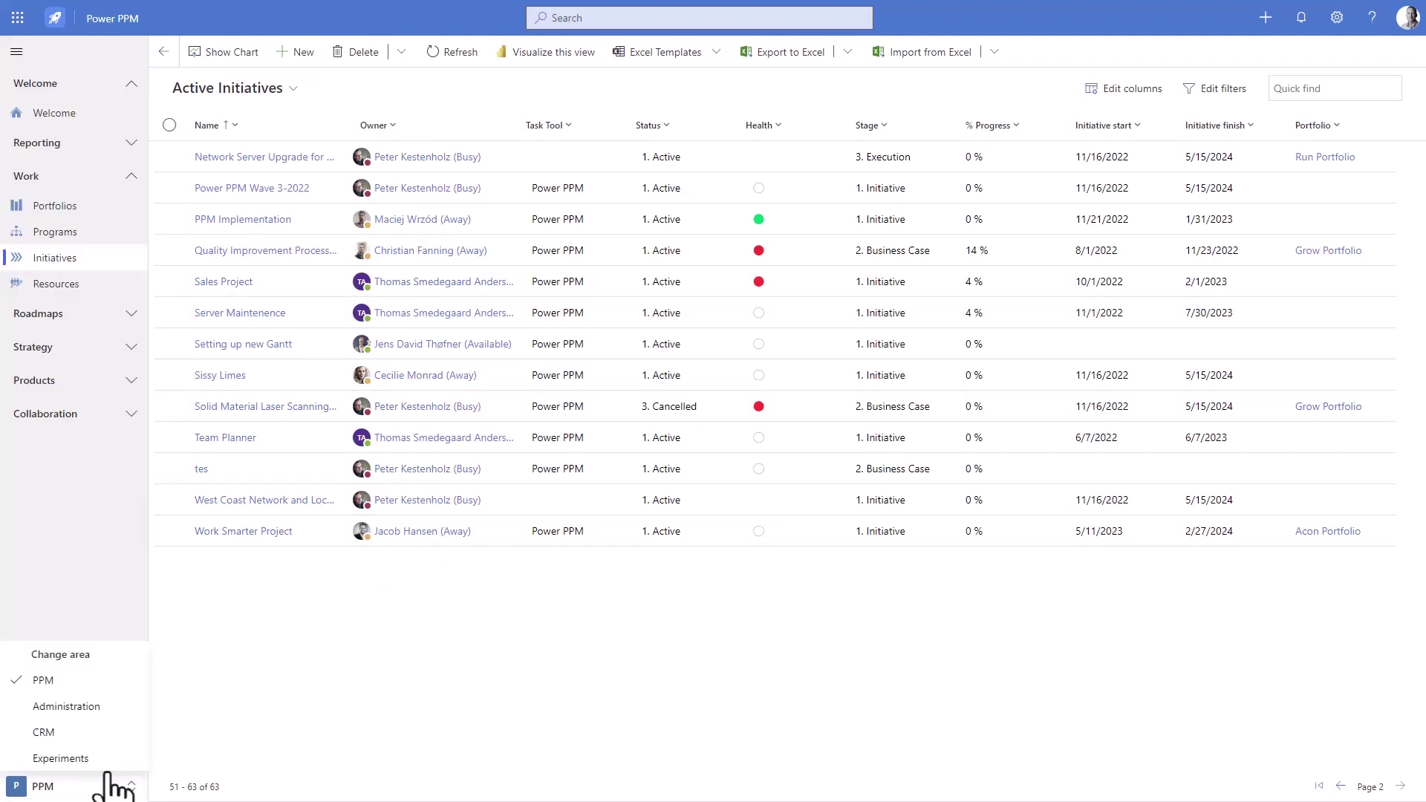
pyautogui.click(82, 712)
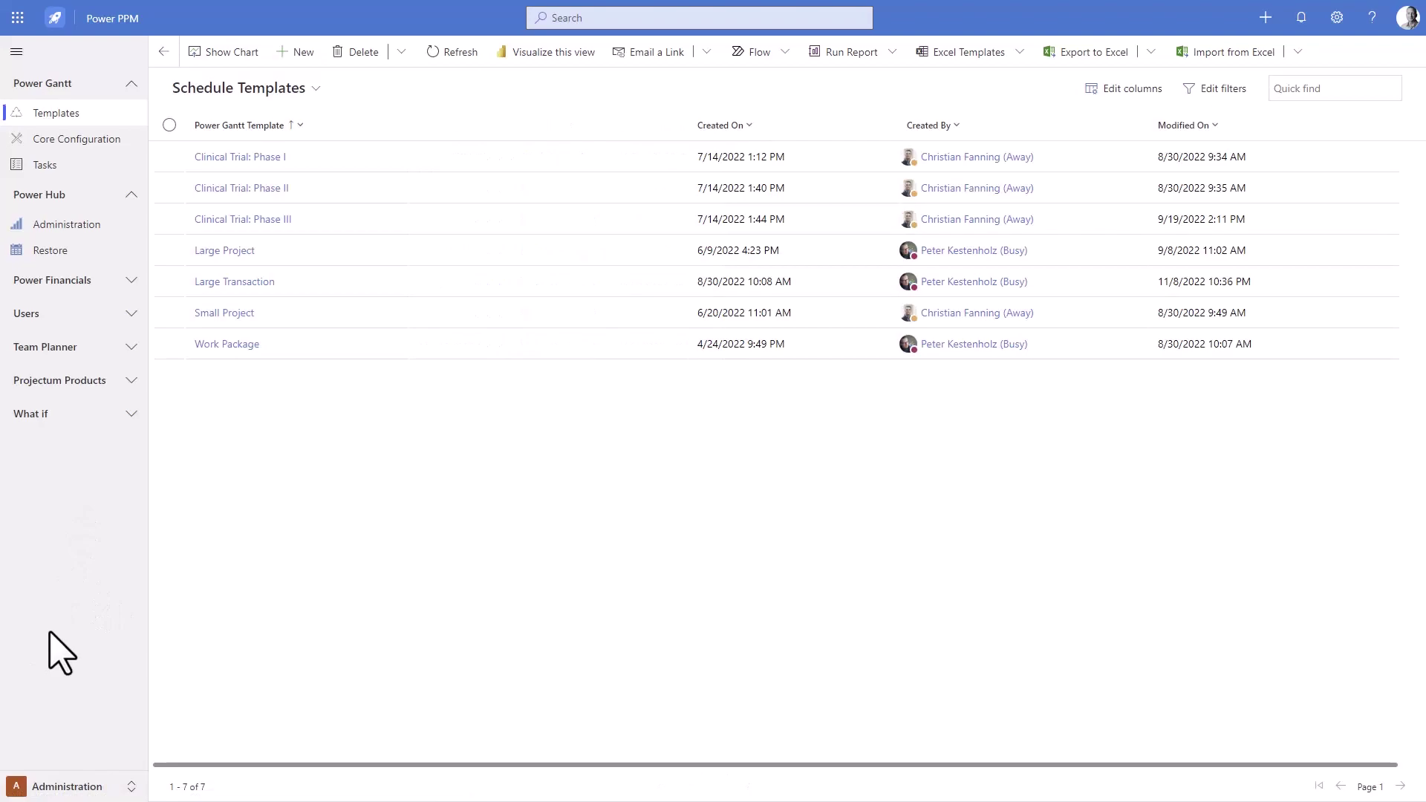
pyautogui.click(77, 252)
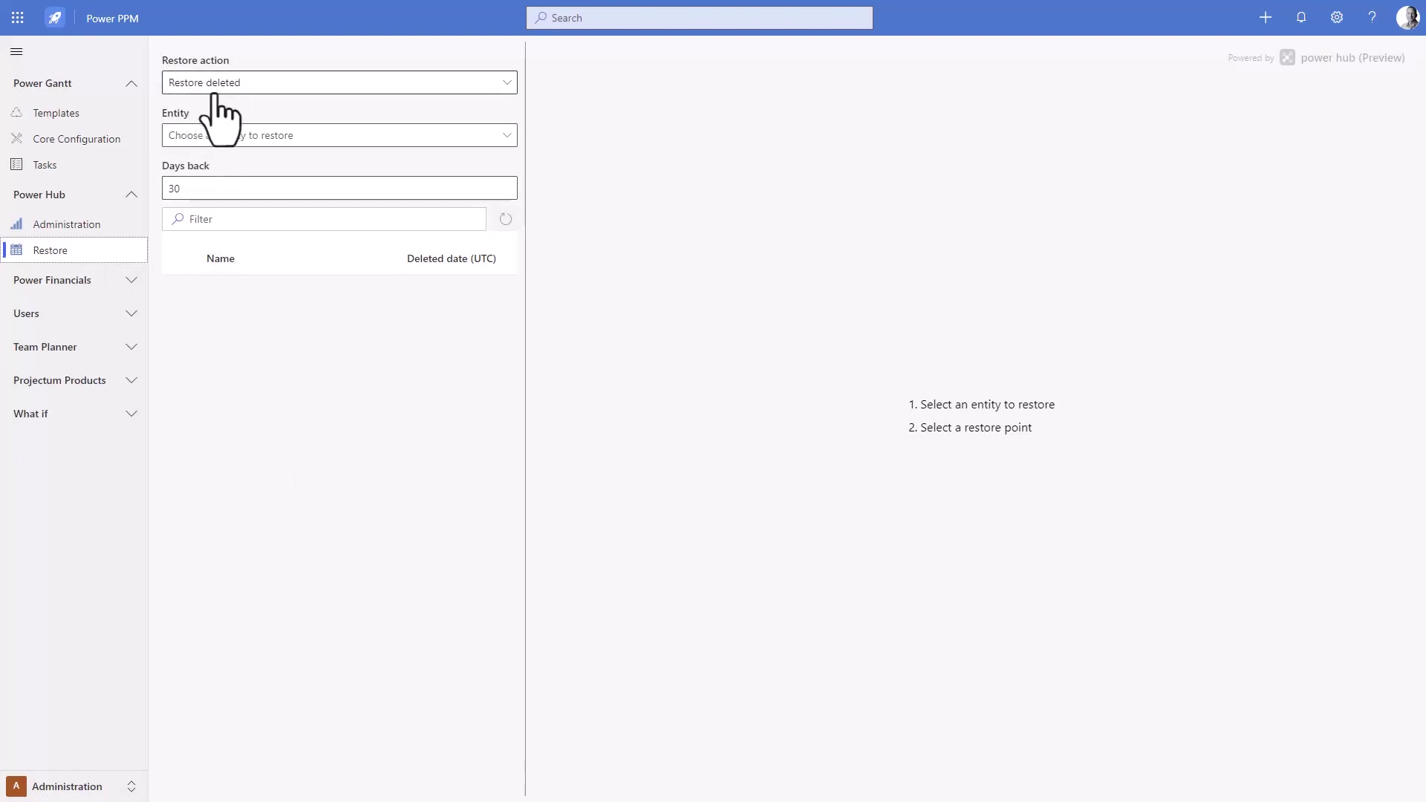
# - Choose Initiative as the restore entity, reload the deleted list, and select Wave 4 PH restore demo
pyautogui.click(260, 135)
pyautogui.write('ini')
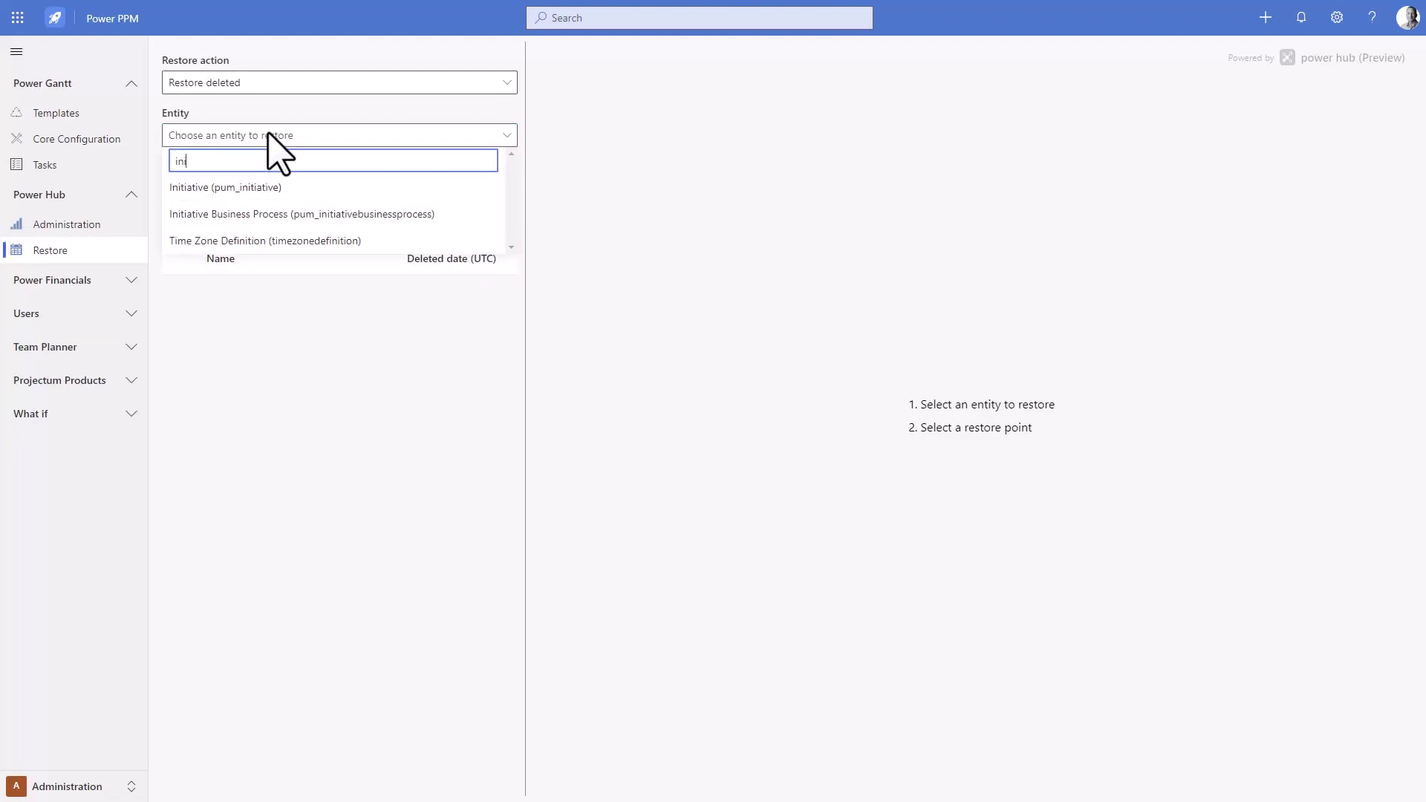
pyautogui.click(293, 187)
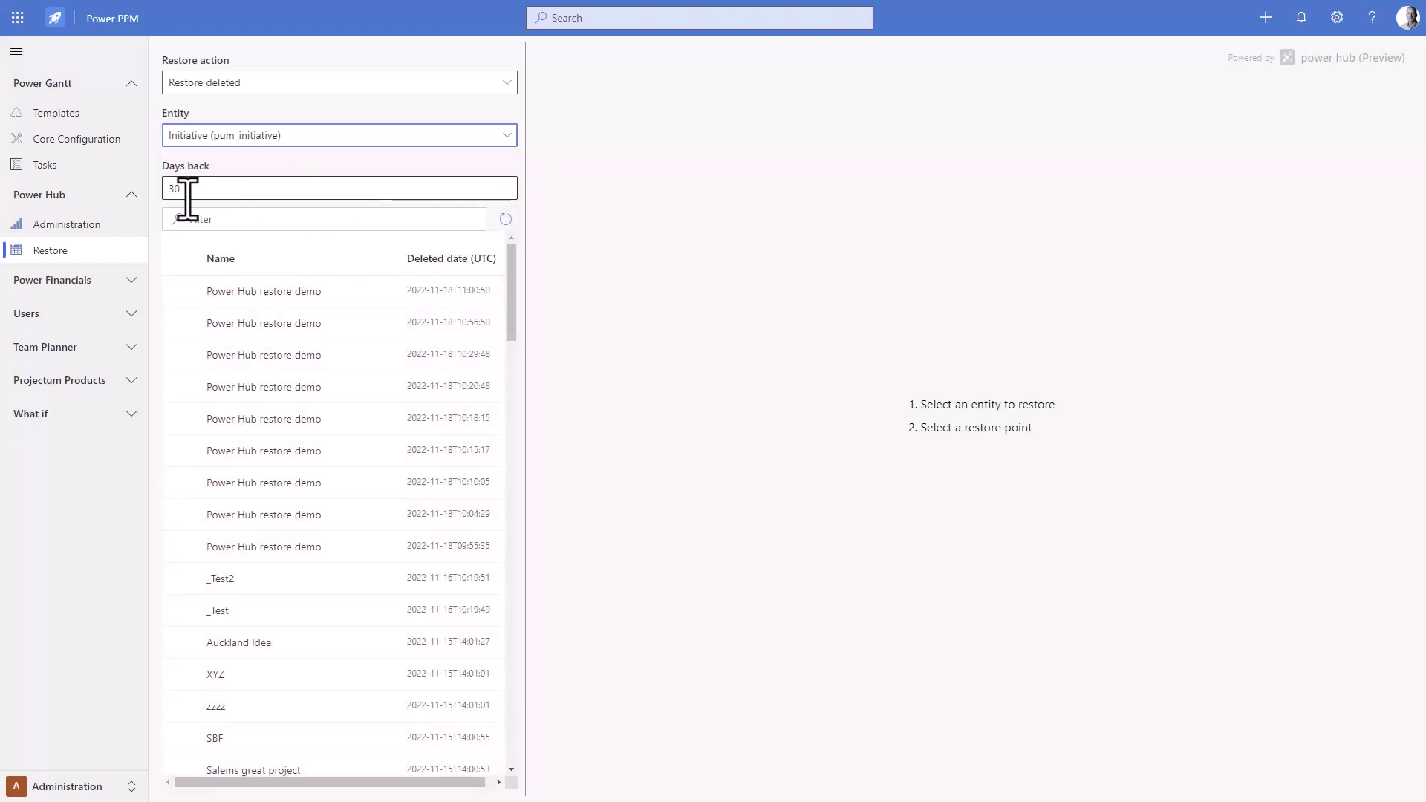
pyautogui.click(217, 190)
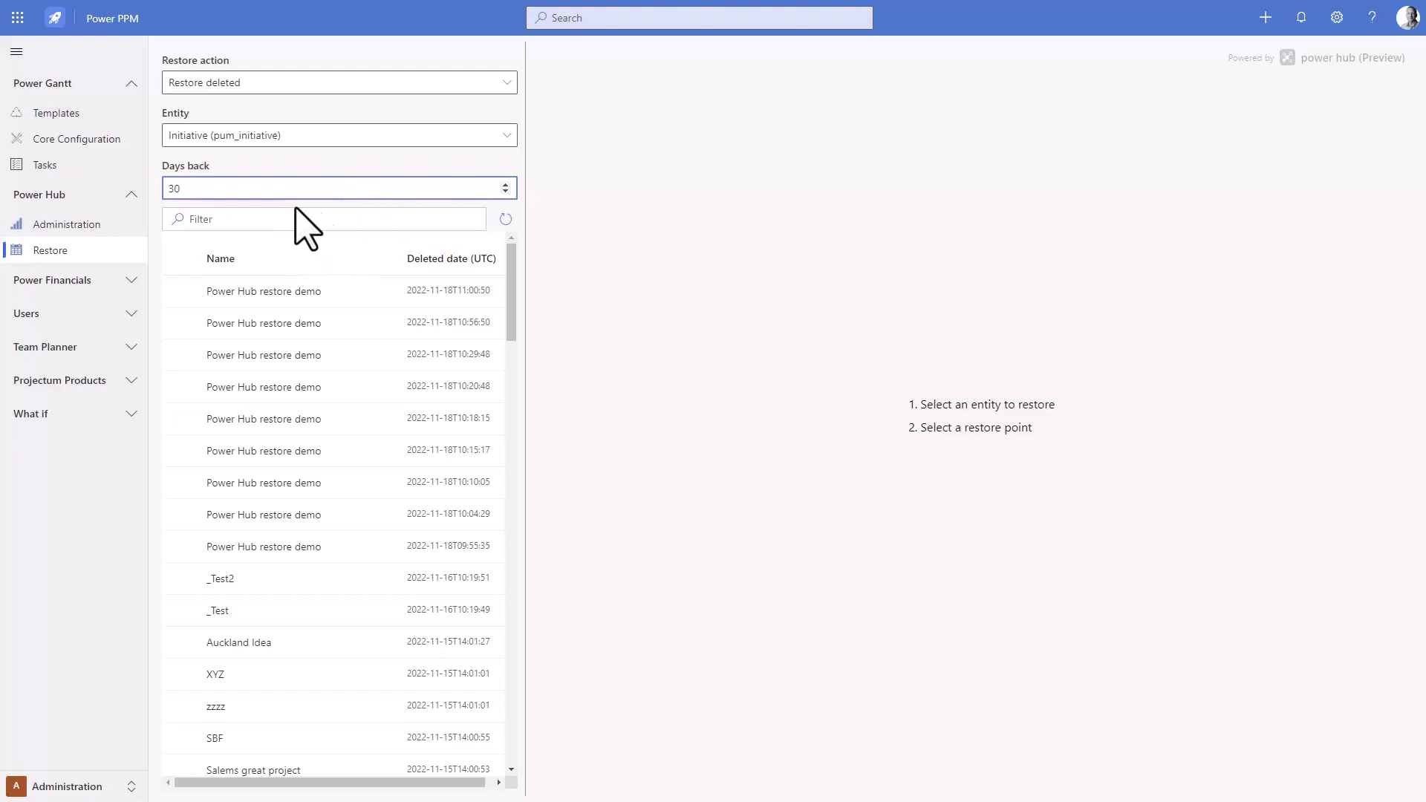
pyautogui.click(506, 220)
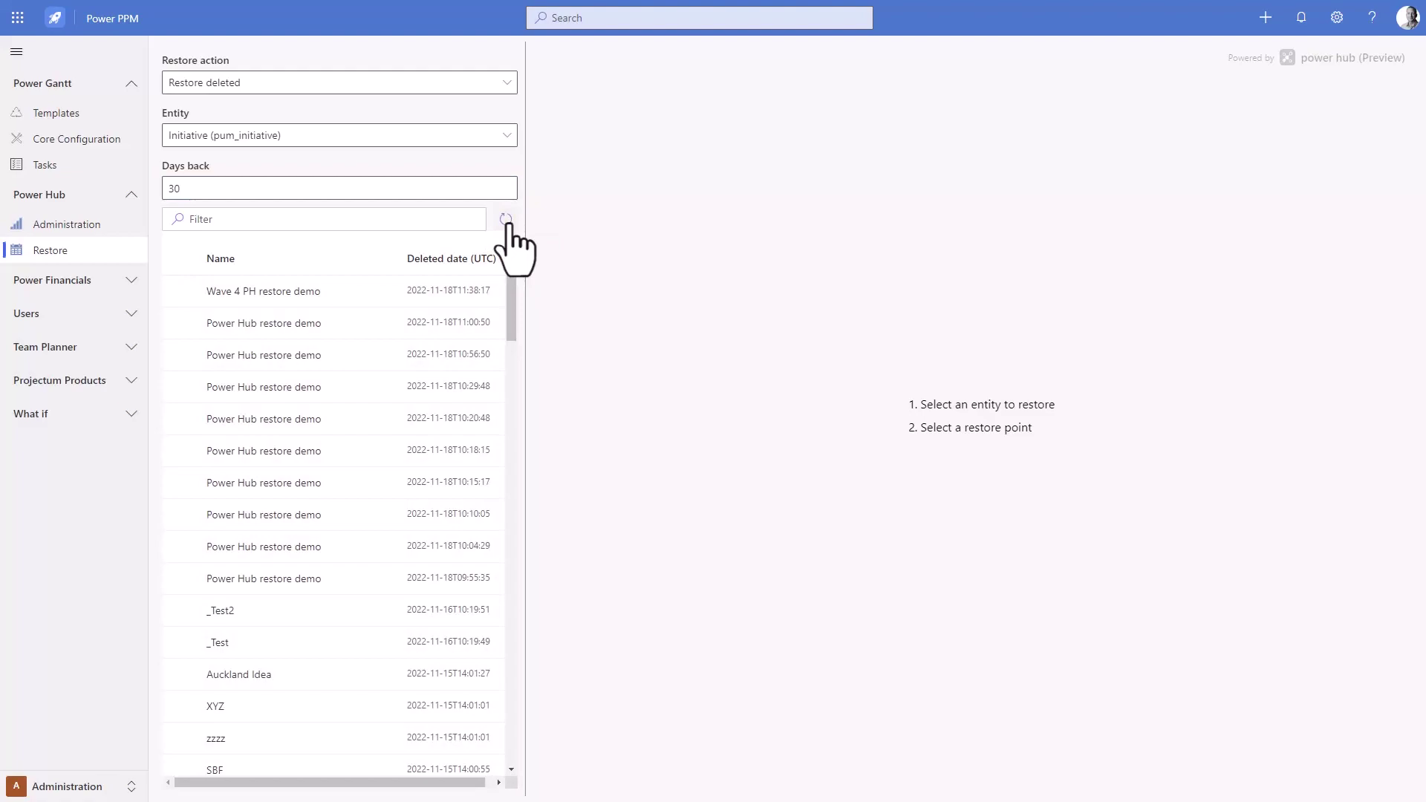
pyautogui.click(334, 294)
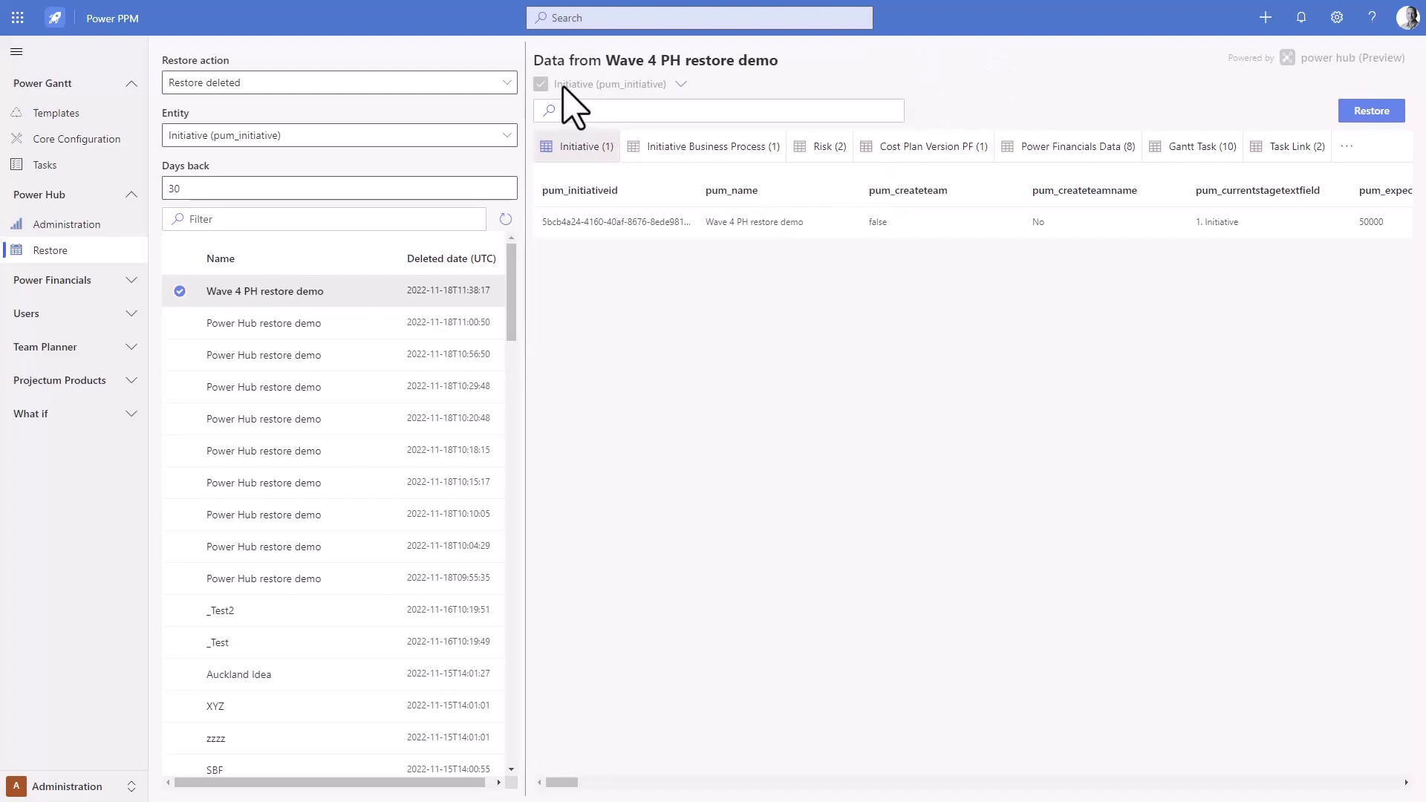
# - Review the related entities included in the restore, keeping risks included
pyautogui.click(682, 84)
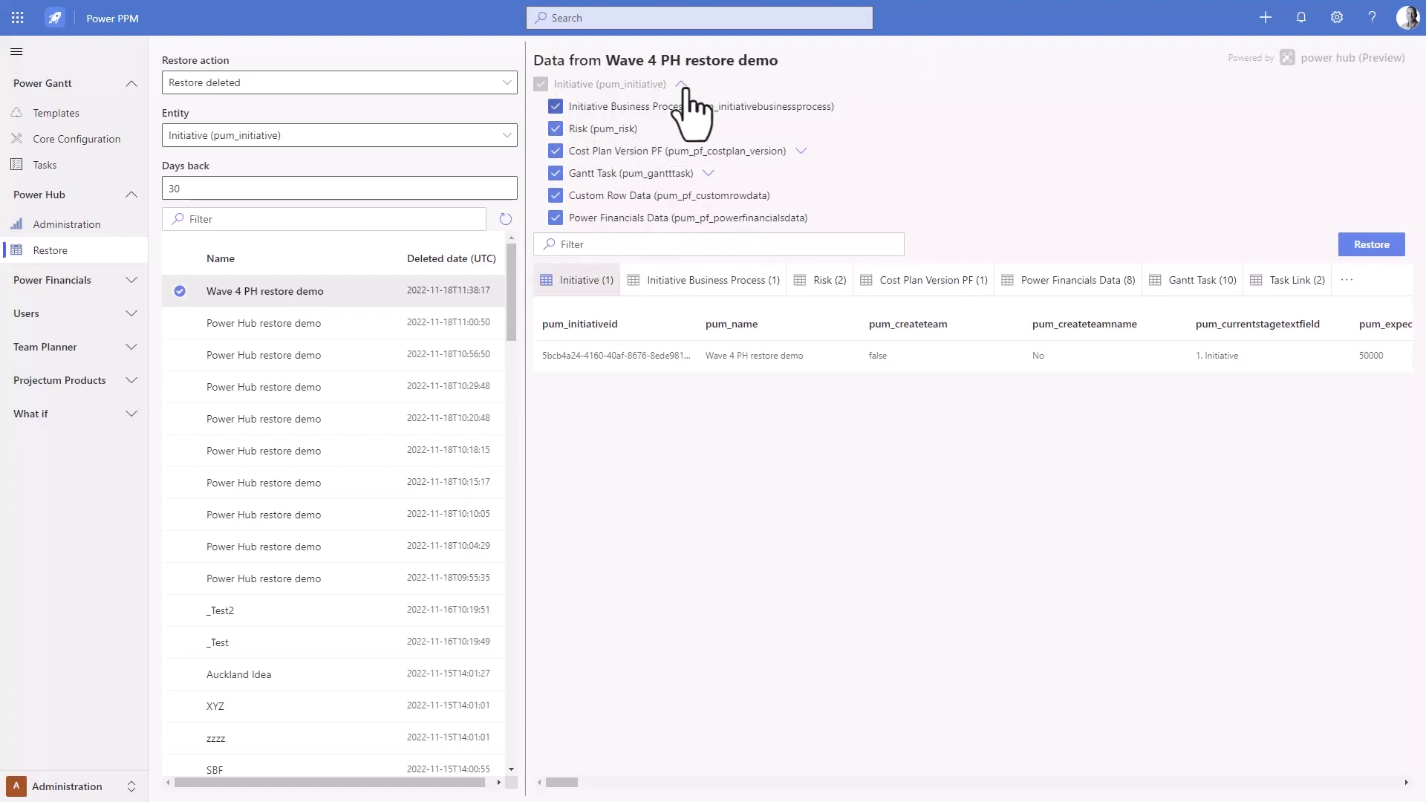
pyautogui.click(557, 132)
pyautogui.click(555, 130)
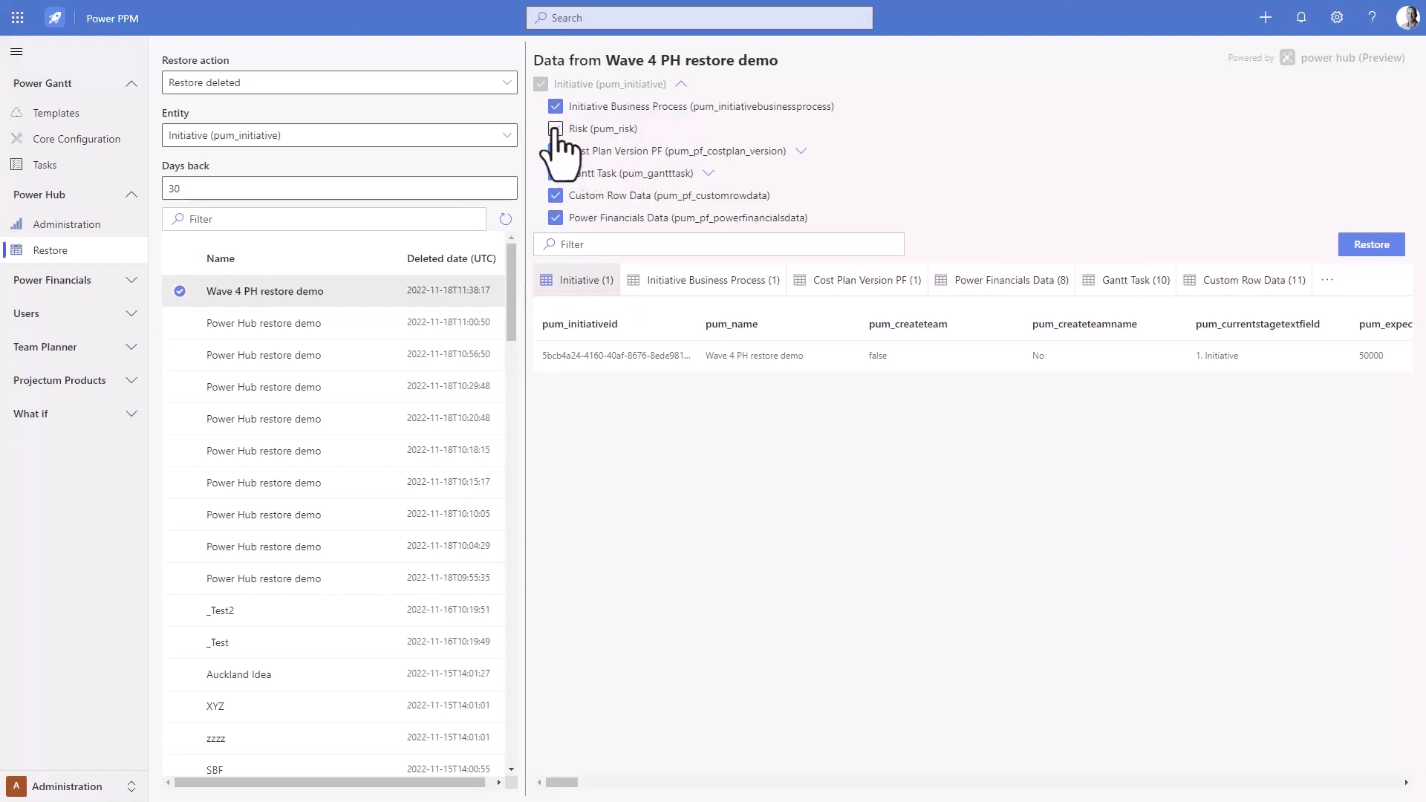
pyautogui.click(681, 85)
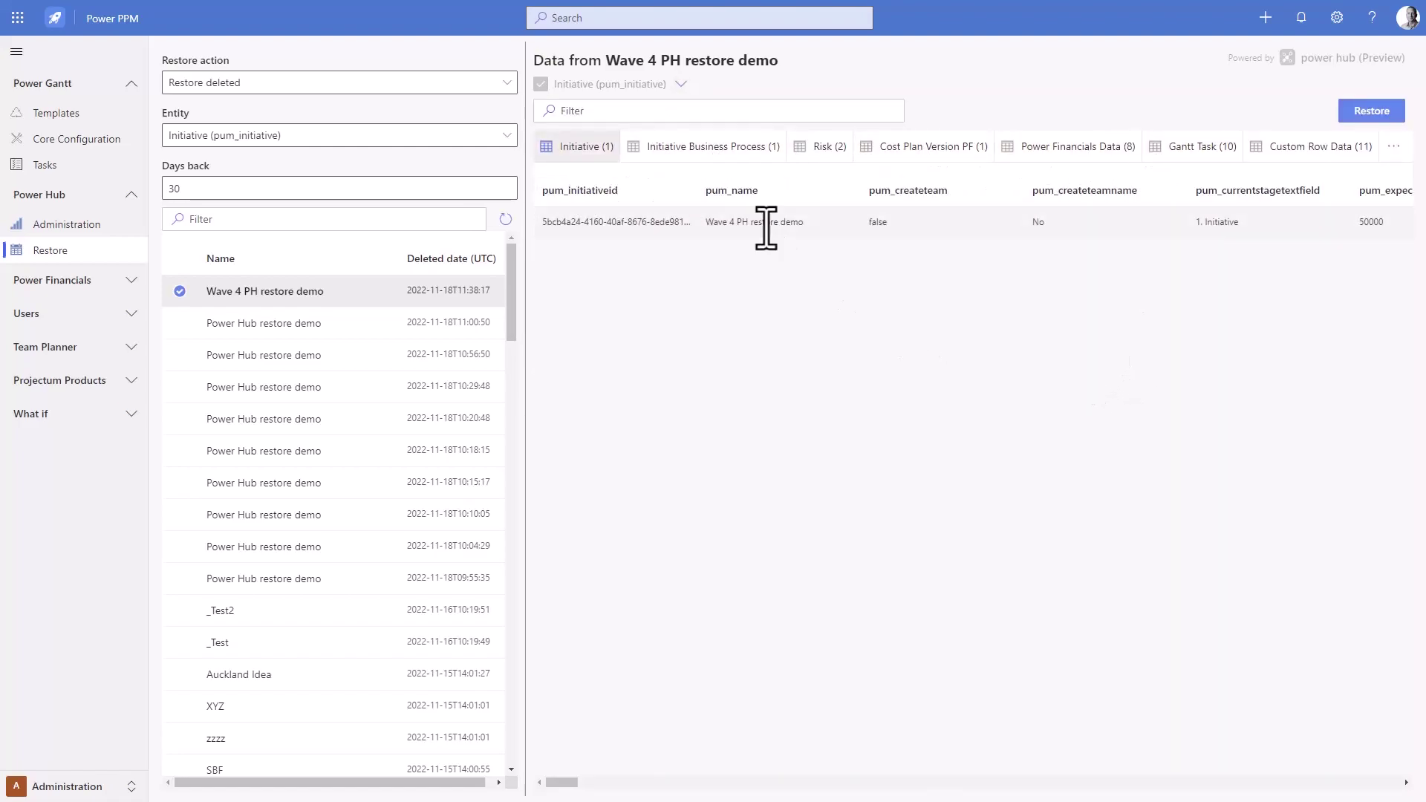
# - Inspect the initiative's raw data, then view its Risk (2) and Power Financials Data (8) records
pyautogui.click(608, 225)
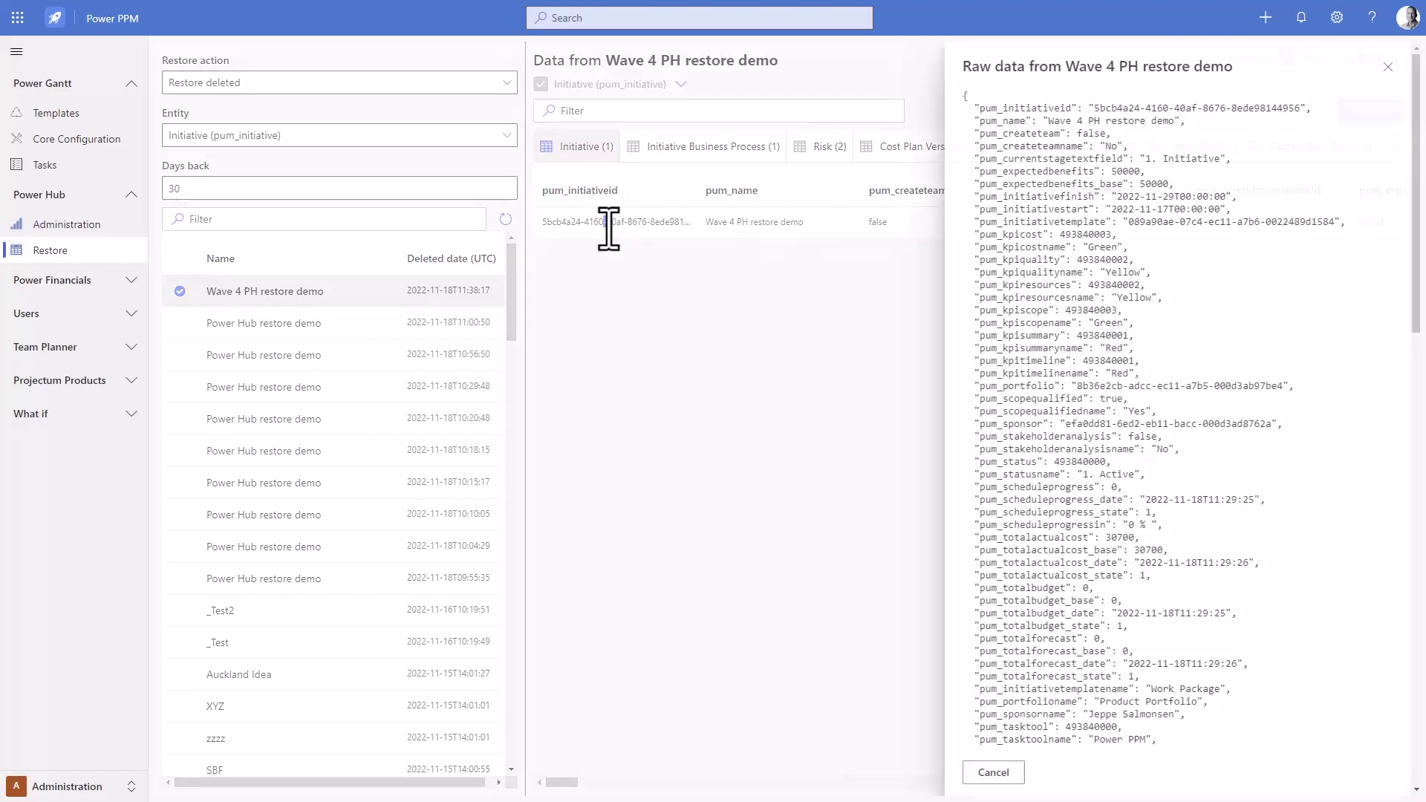
pyautogui.scroll(-6, 1017, 202)
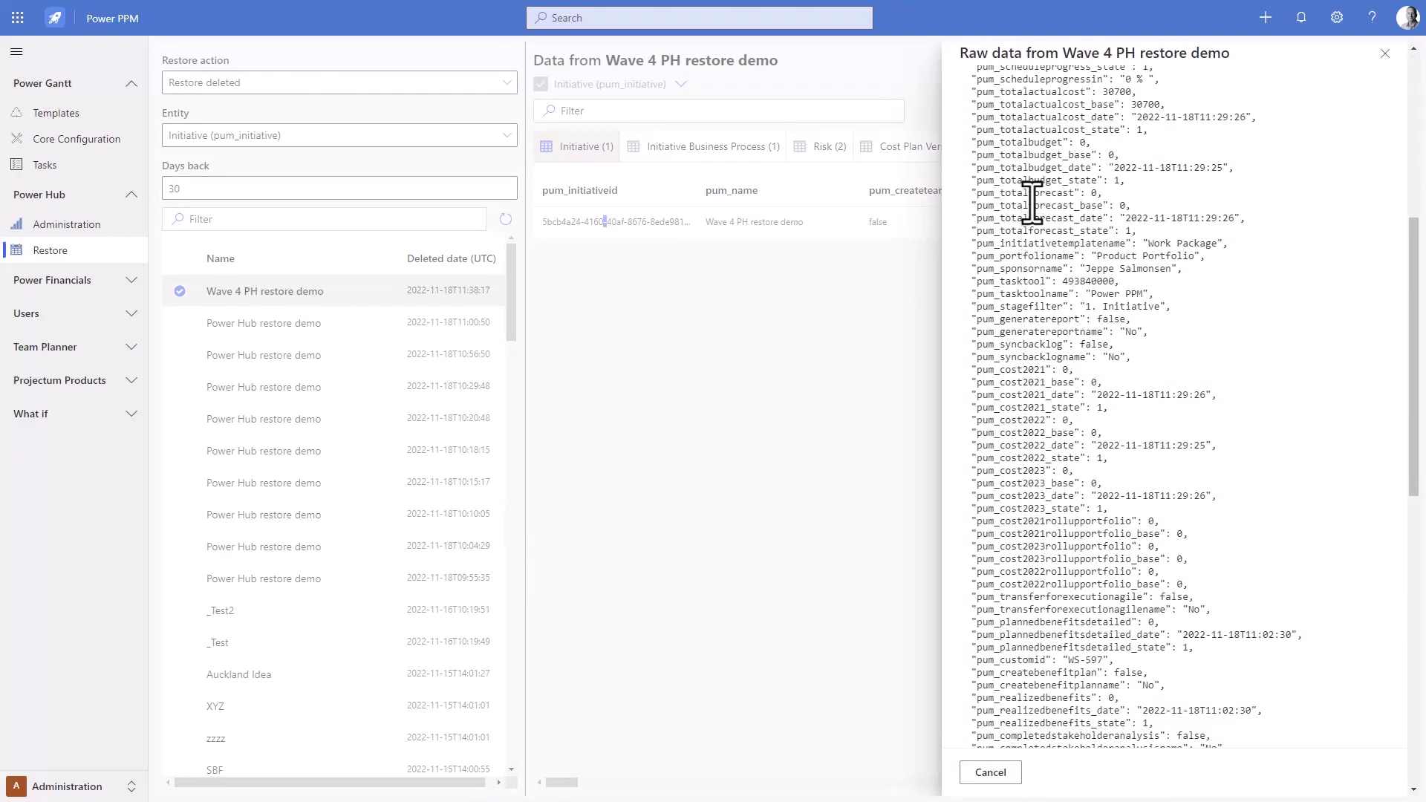
pyautogui.scroll(-5, 1044, 364)
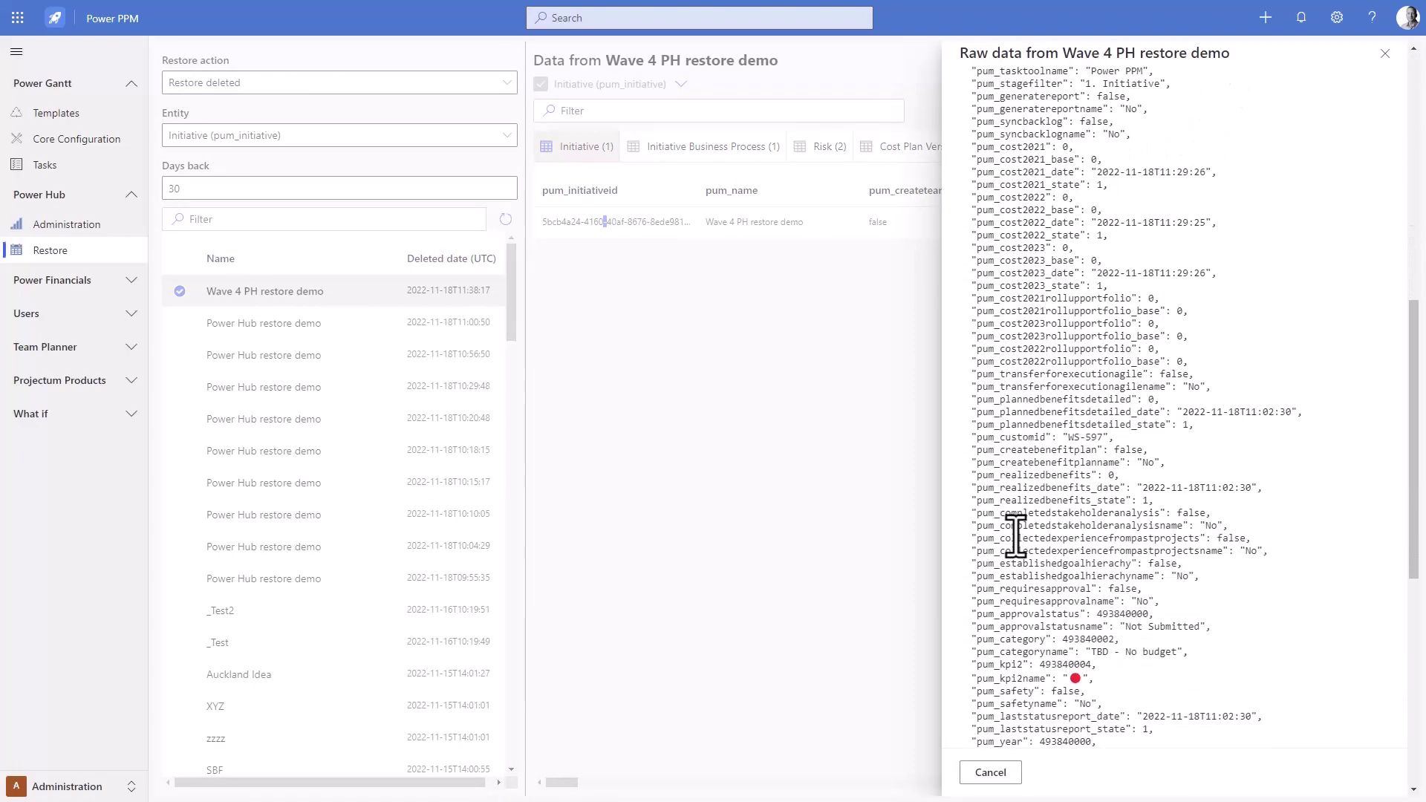
pyautogui.click(1003, 776)
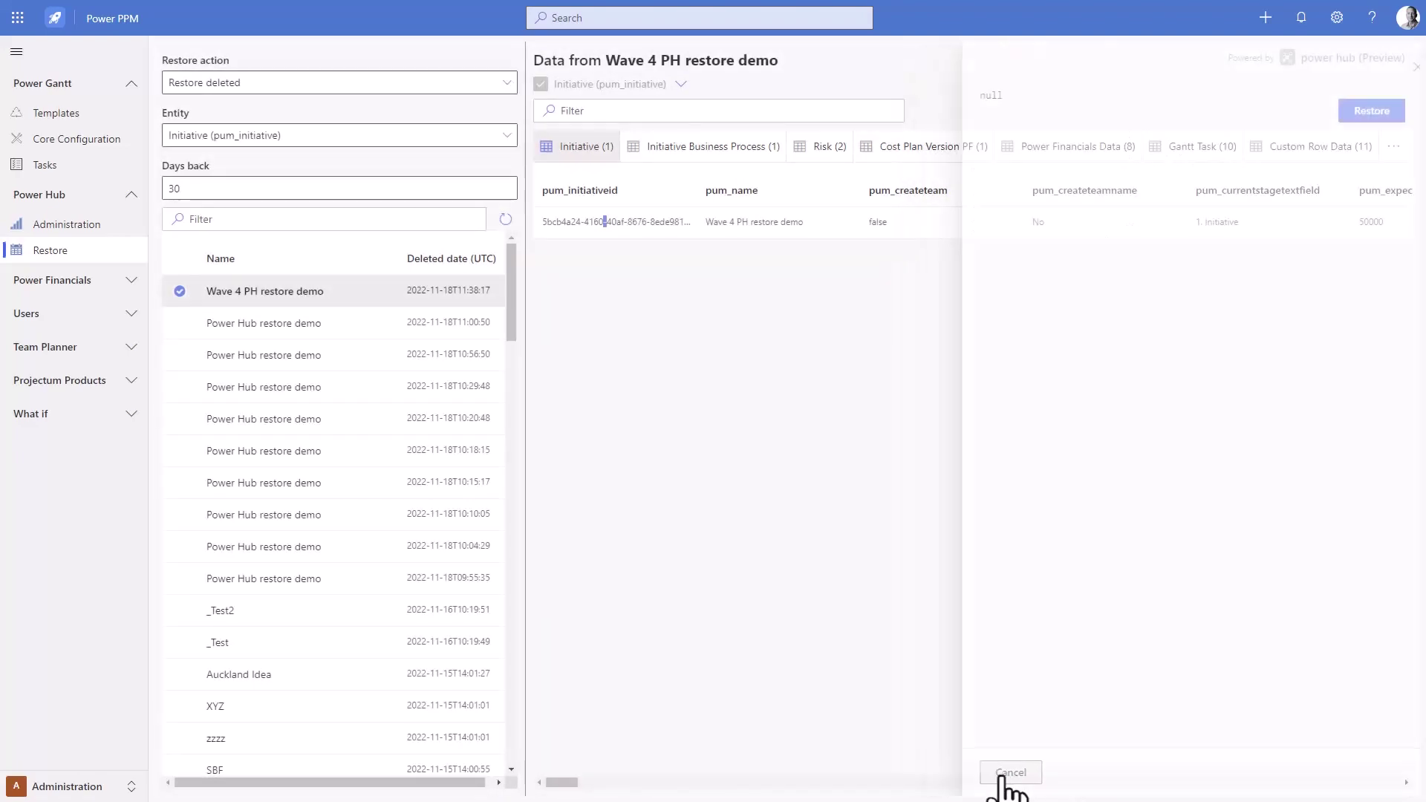
pyautogui.click(824, 152)
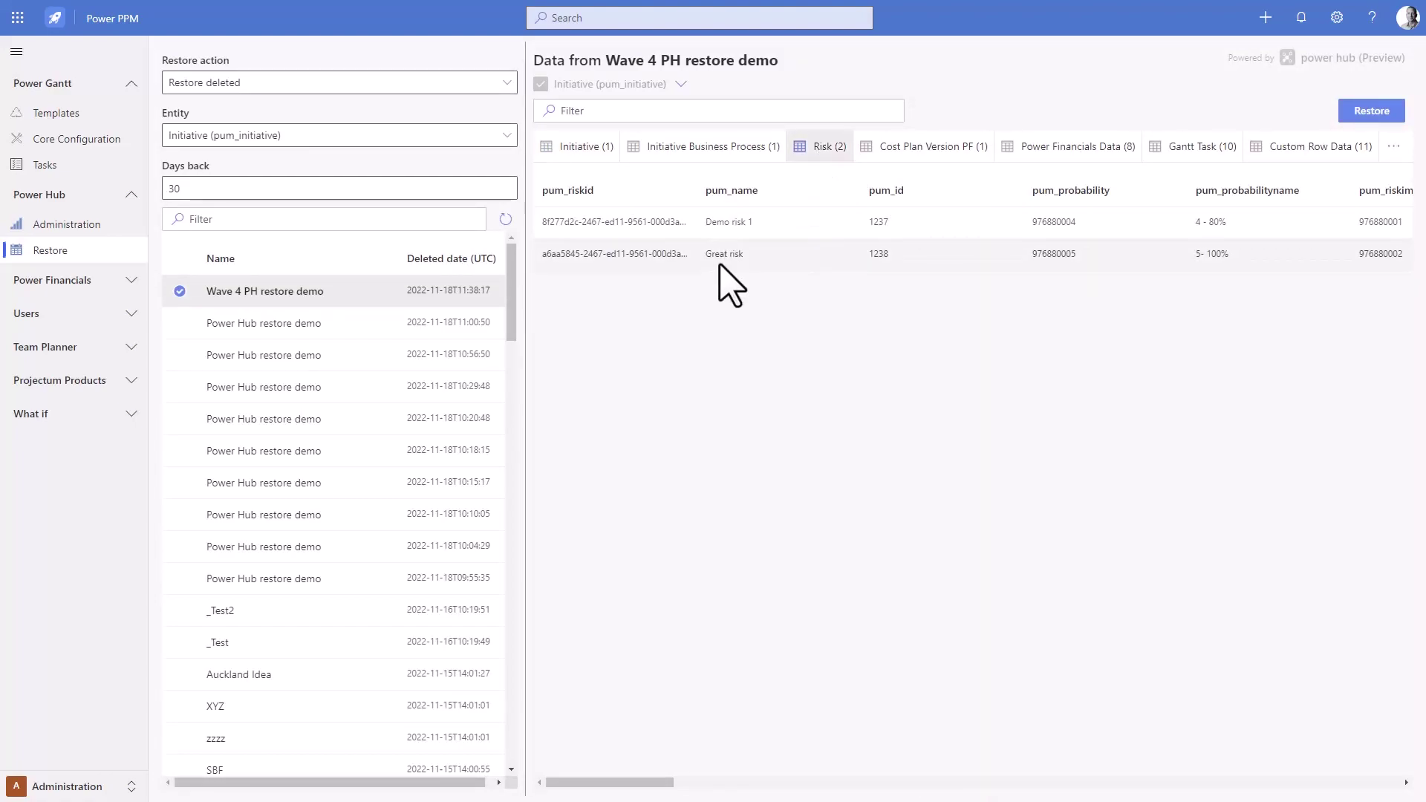
pyautogui.click(1123, 147)
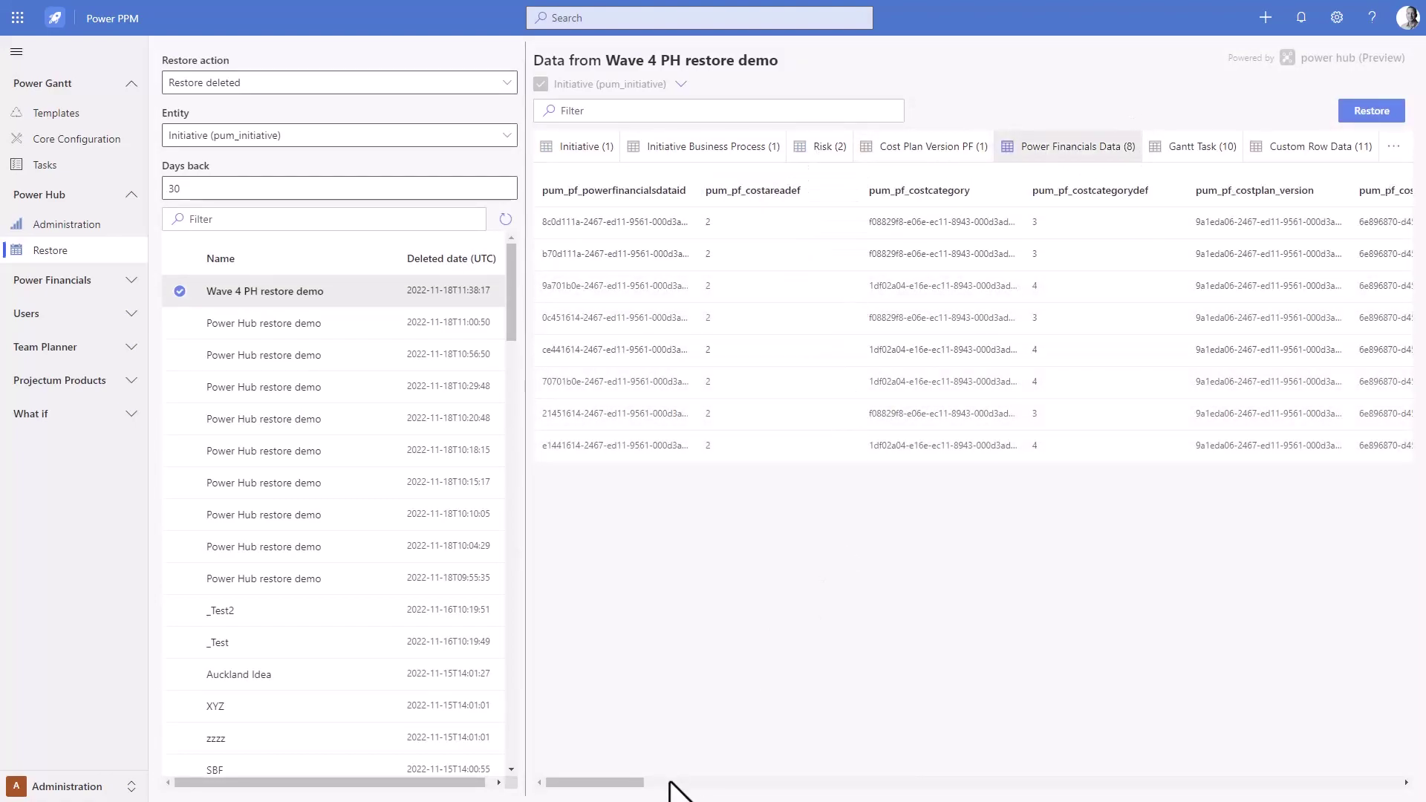
pyautogui.moveTo(622, 785); pyautogui.dragTo(694, 790)
# - Restore Wave 4 PH restore demo with all related records and dismiss the finished summary
pyautogui.click(1371, 113)
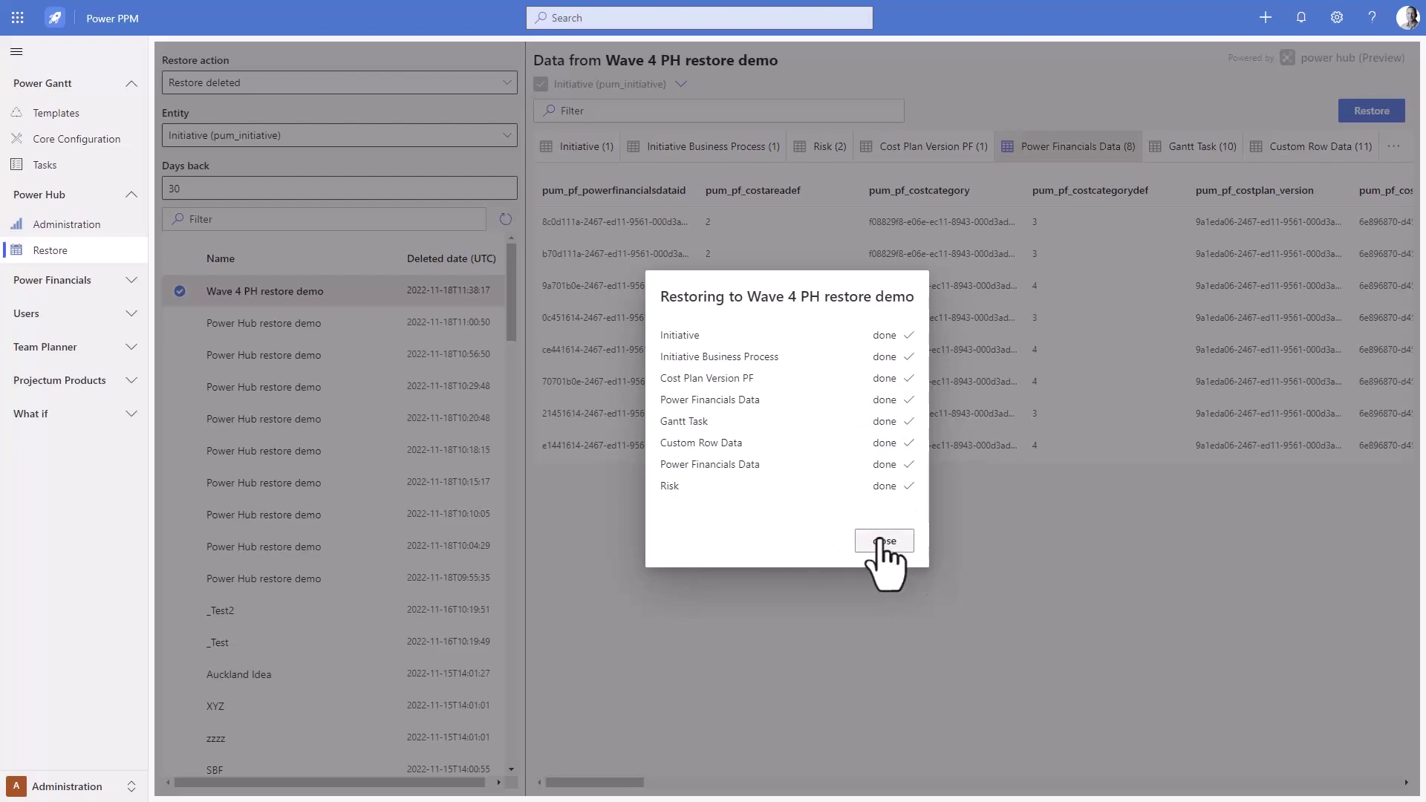
pyautogui.click(885, 541)
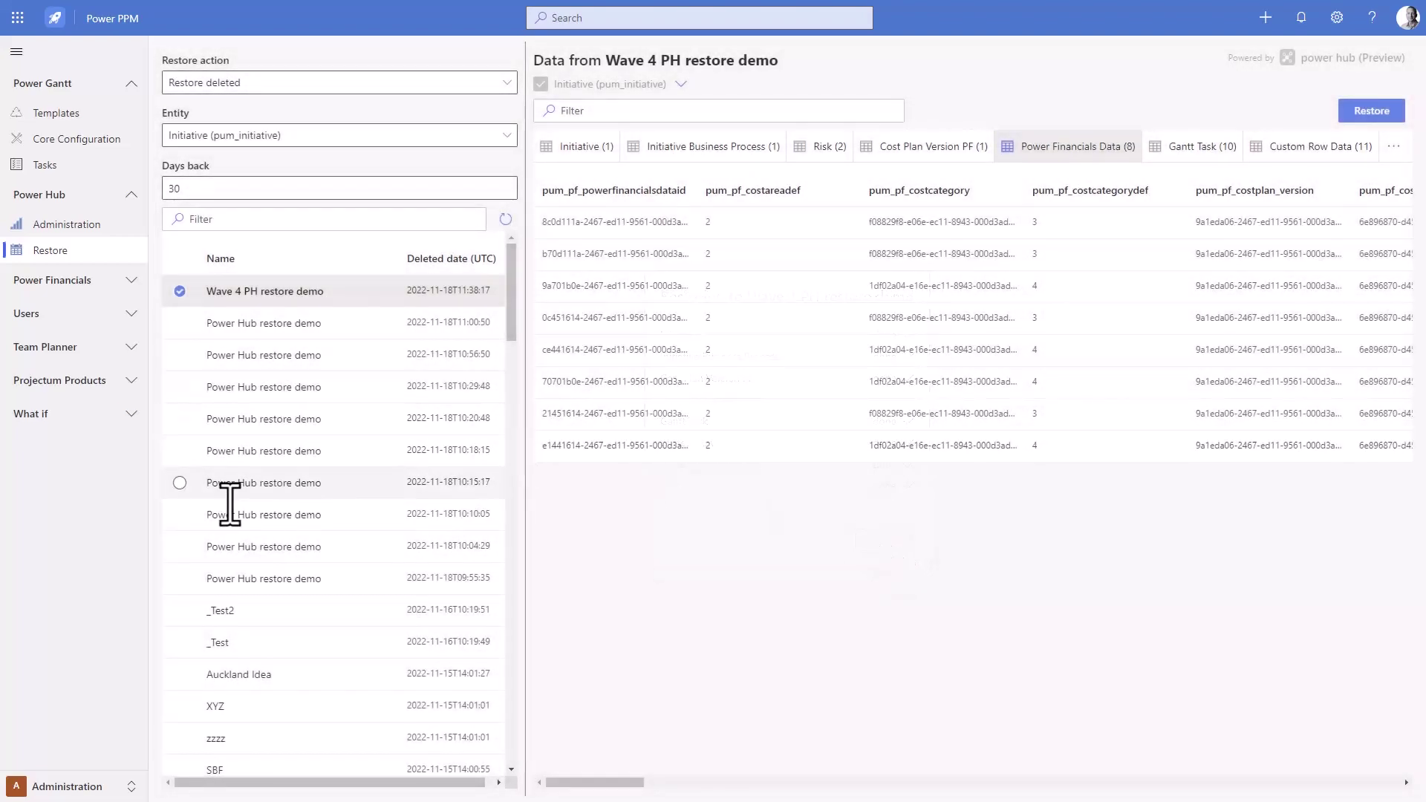
pyautogui.click(68, 787)
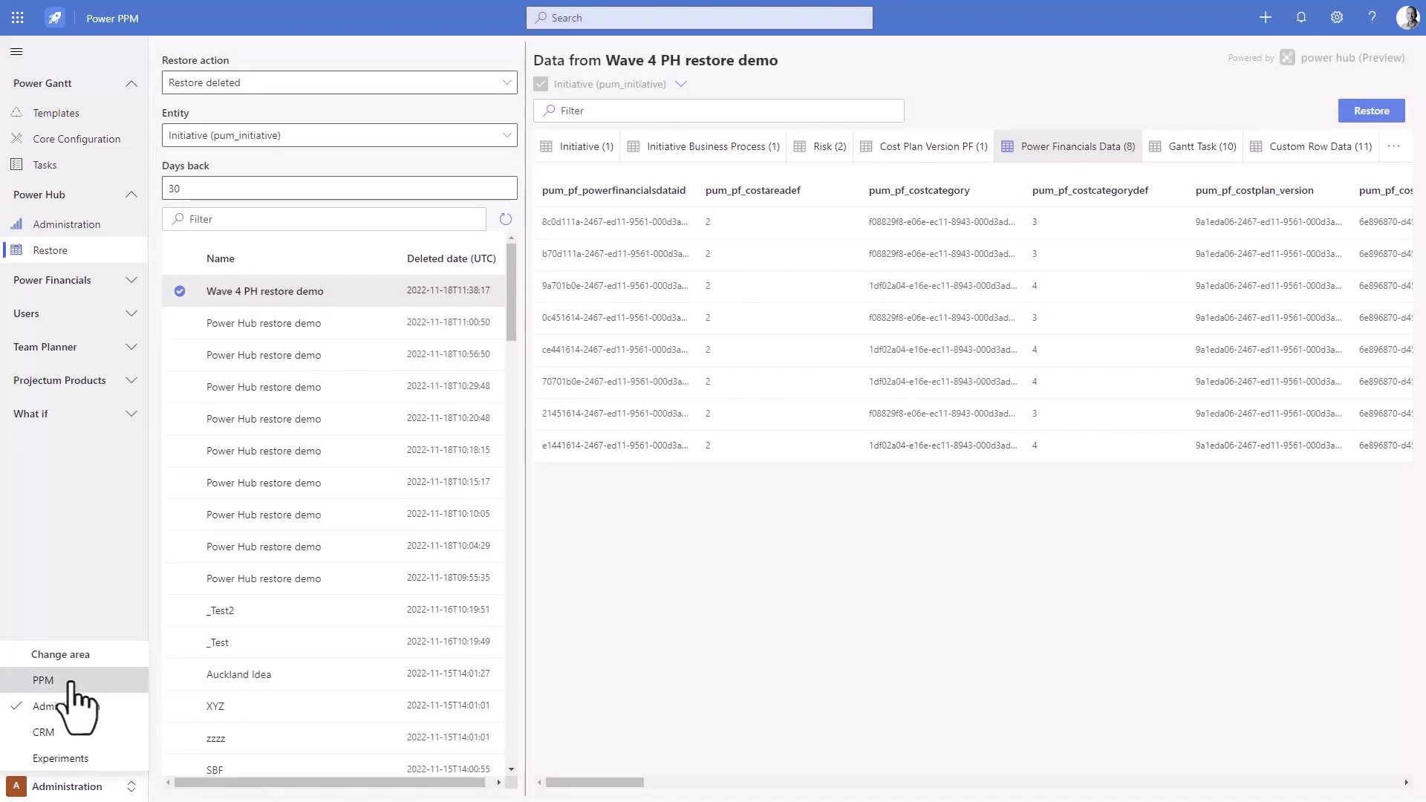
# - Open the restored Wave 4 PH restore demo from Initiatives and check its Timeline and Financials
pyautogui.click(33, 683)
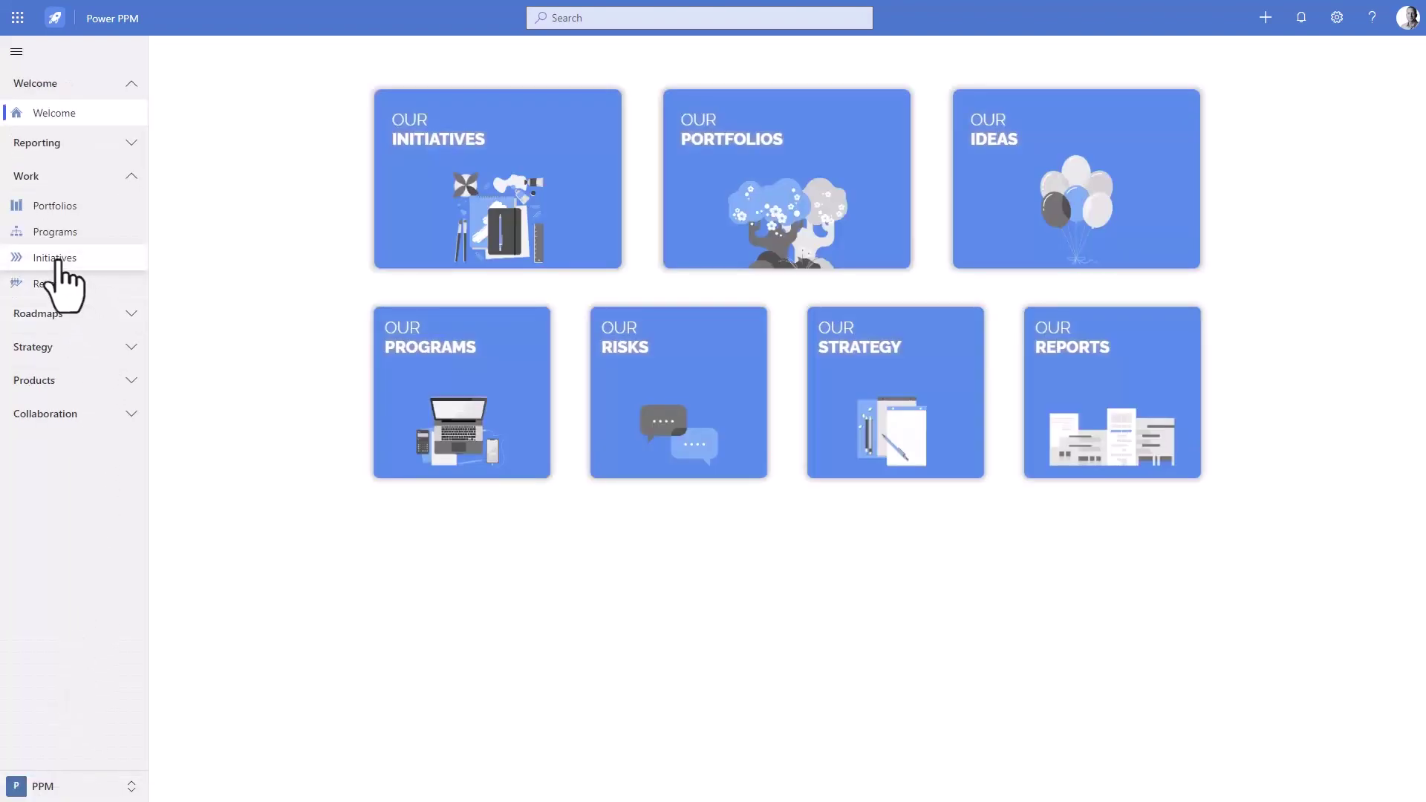
pyautogui.click(58, 260)
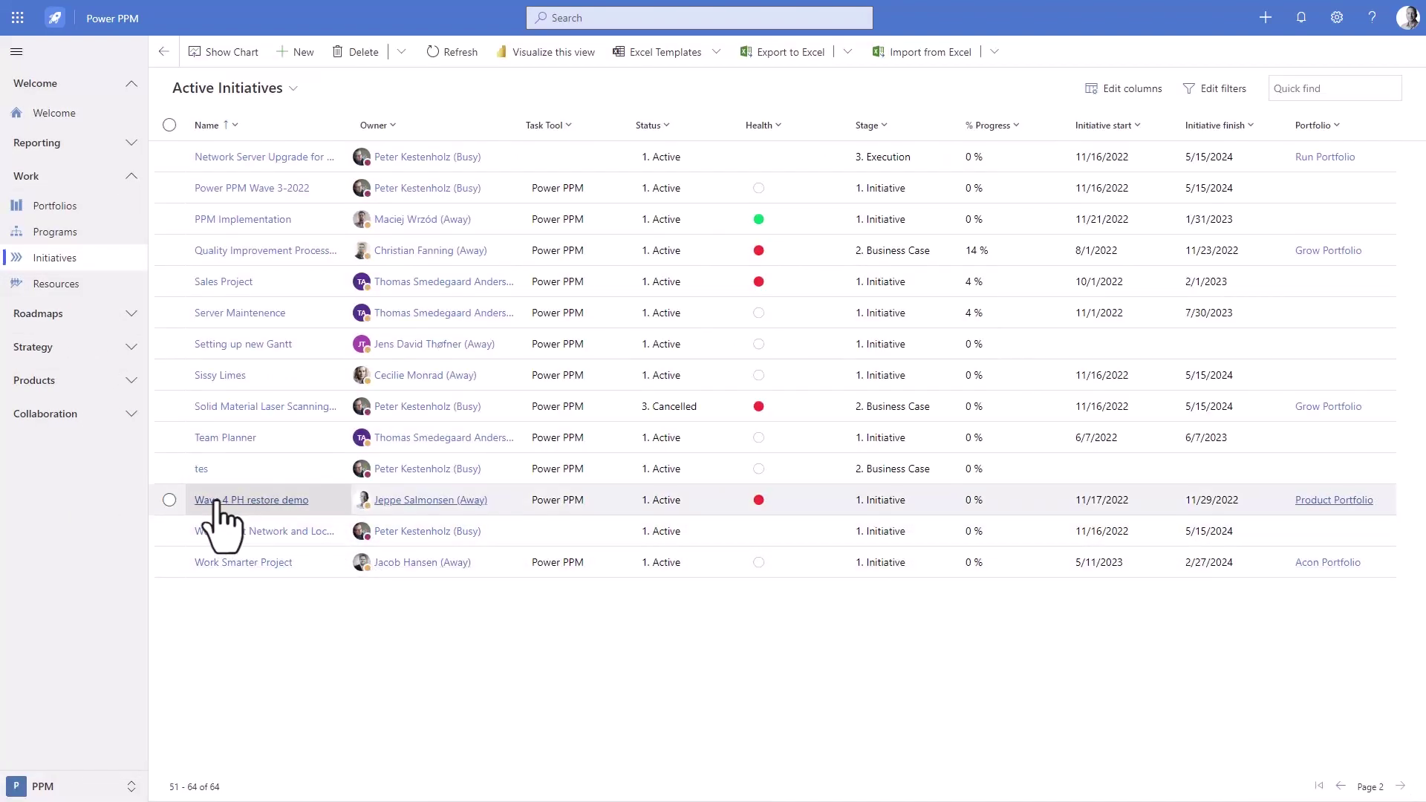
pyautogui.click(275, 501)
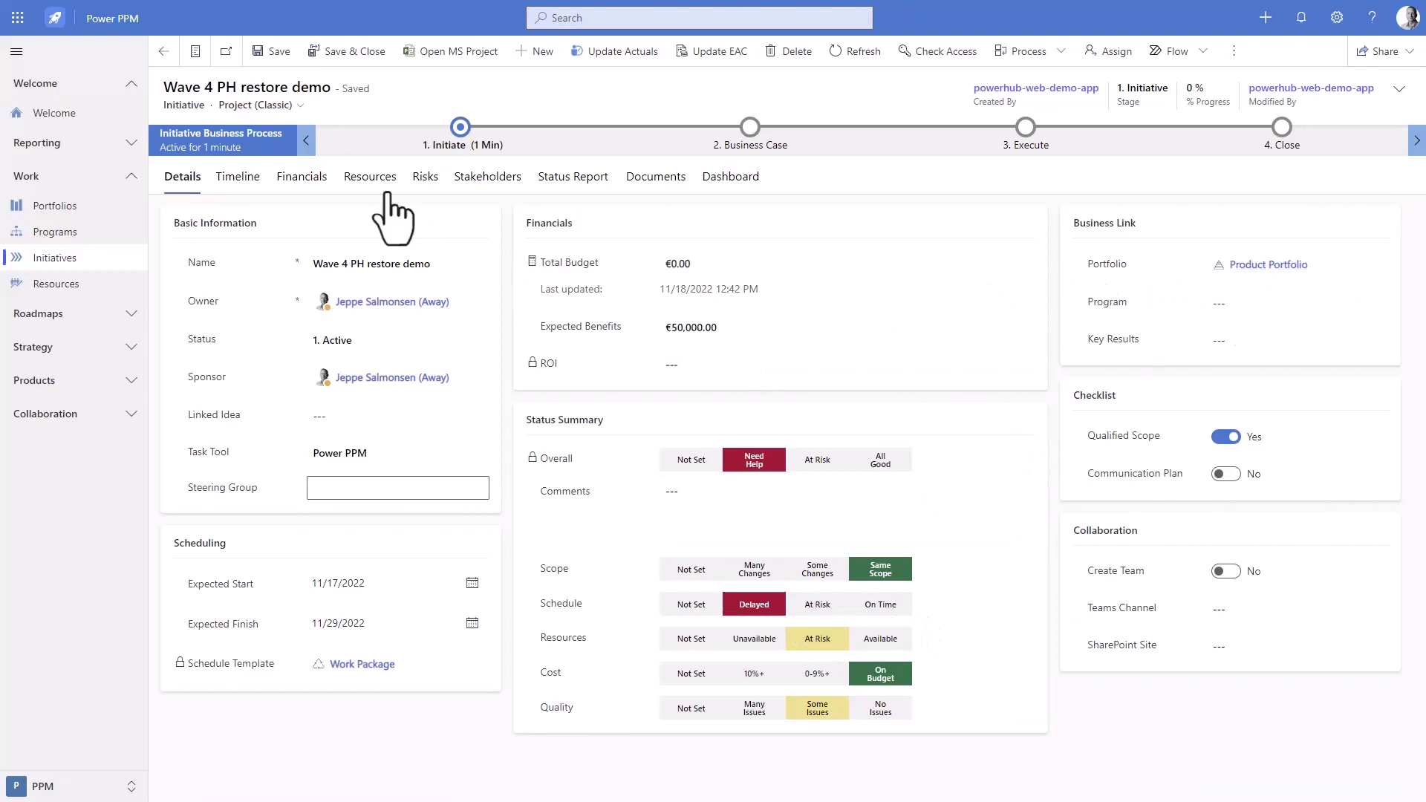
pyautogui.click(232, 177)
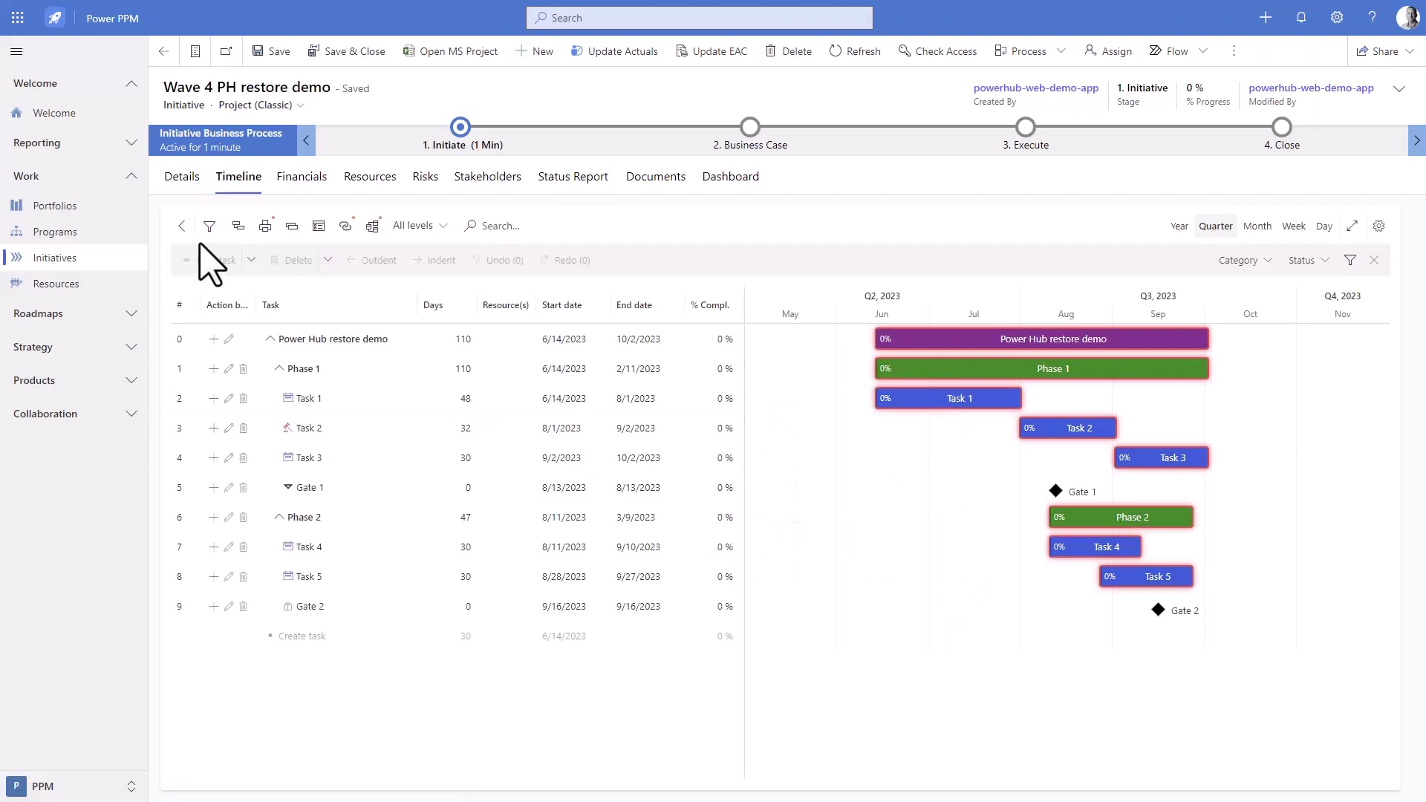
pyautogui.click(306, 180)
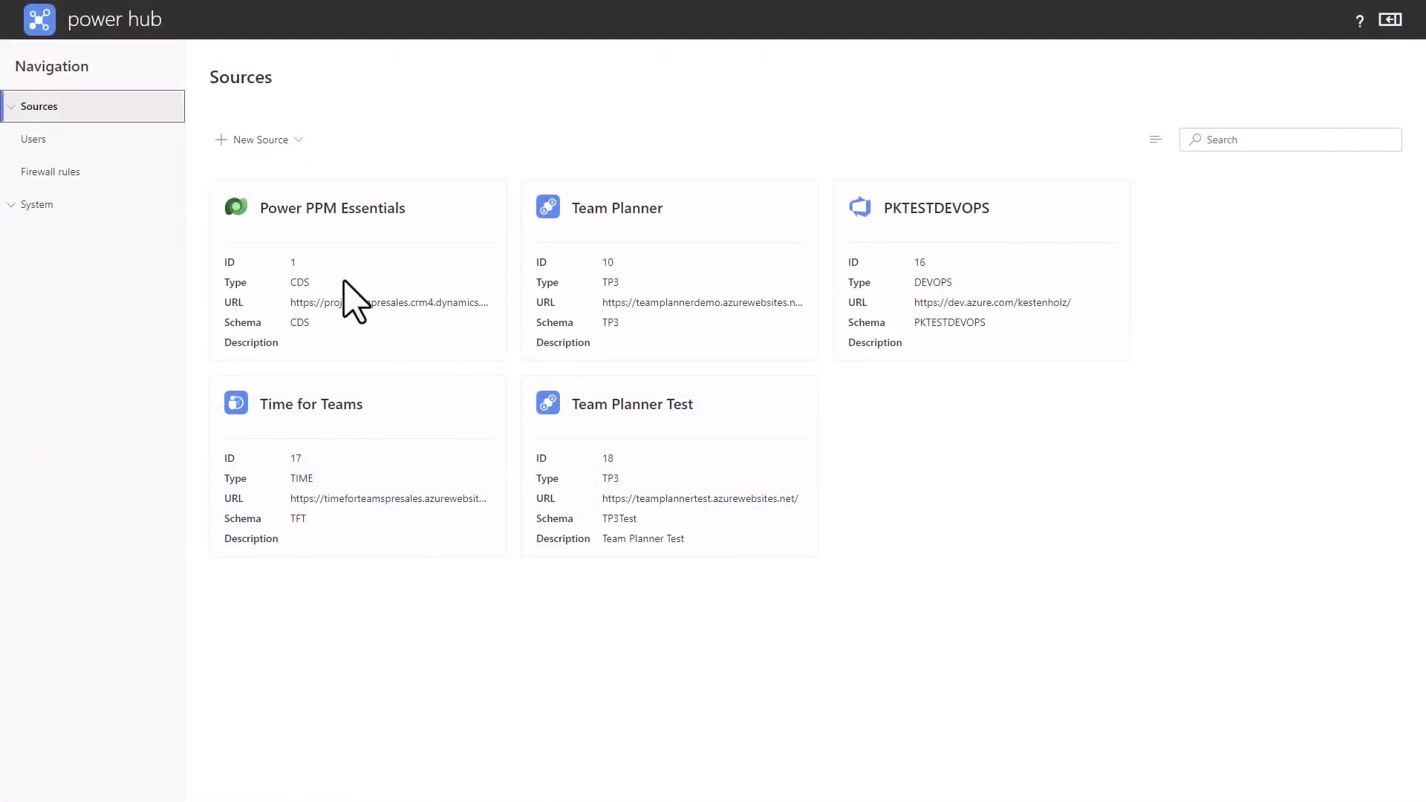
# - Open the Power PPM Essentials source, look at its Restore data (preview) tab, then reopen its details
pyautogui.click(348, 213)
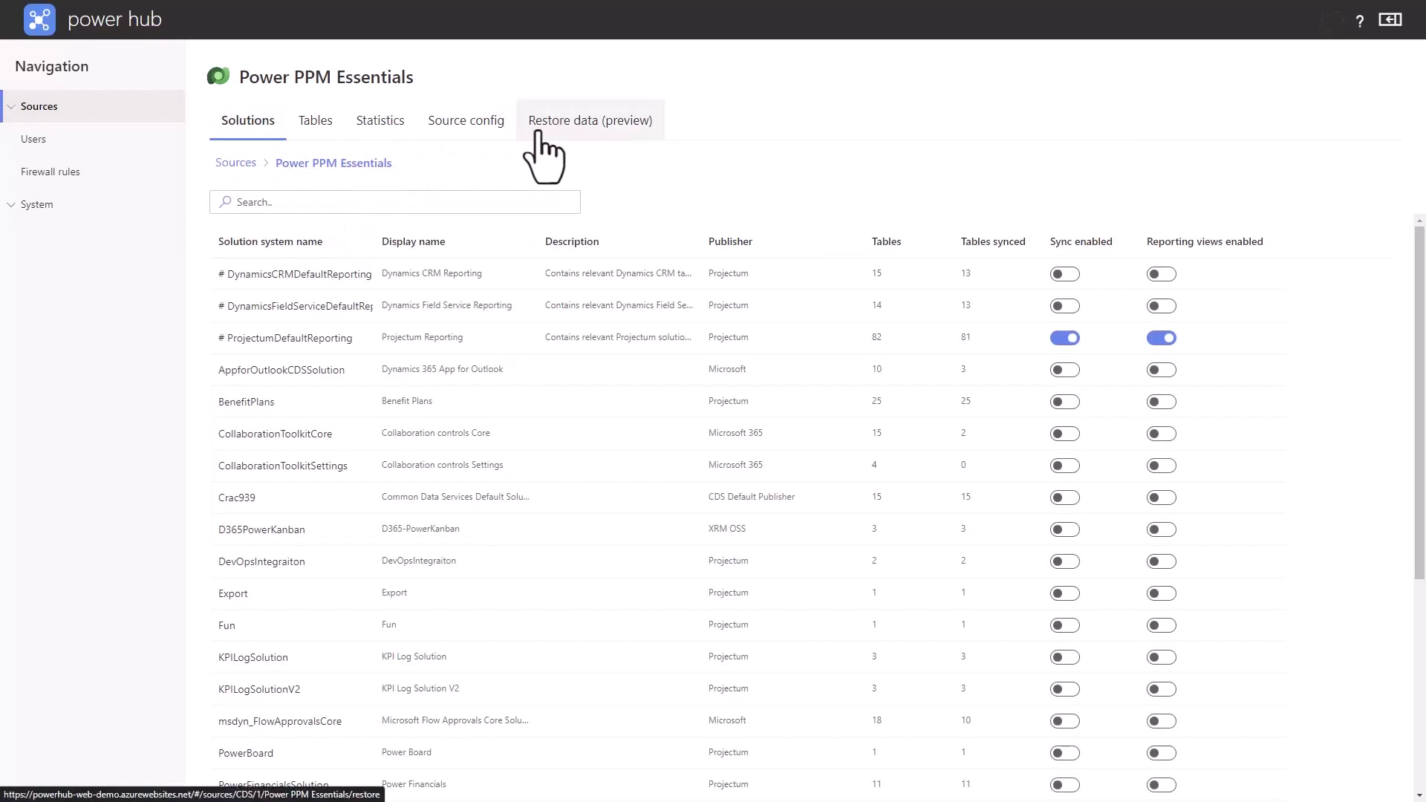
pyautogui.click(616, 134)
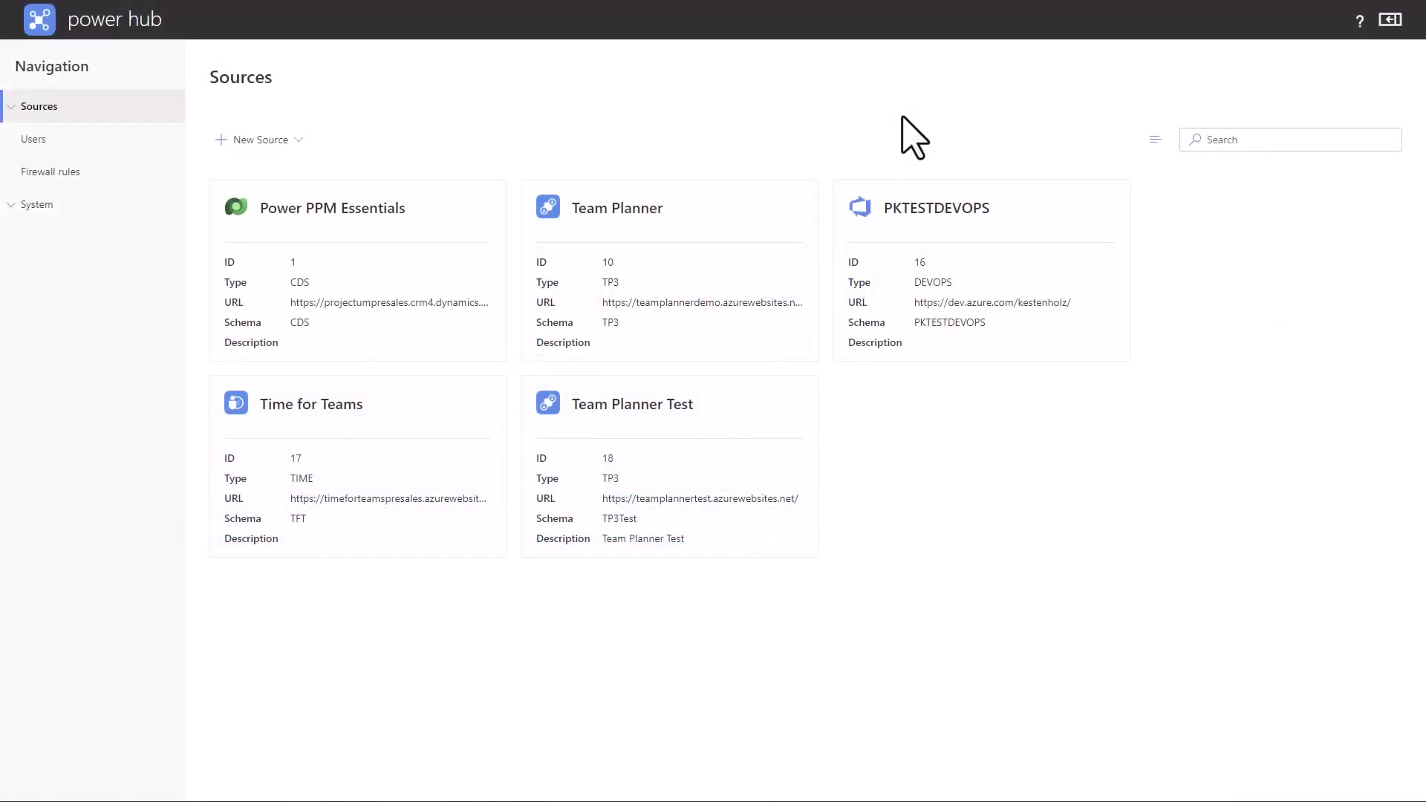
pyautogui.click(312, 231)
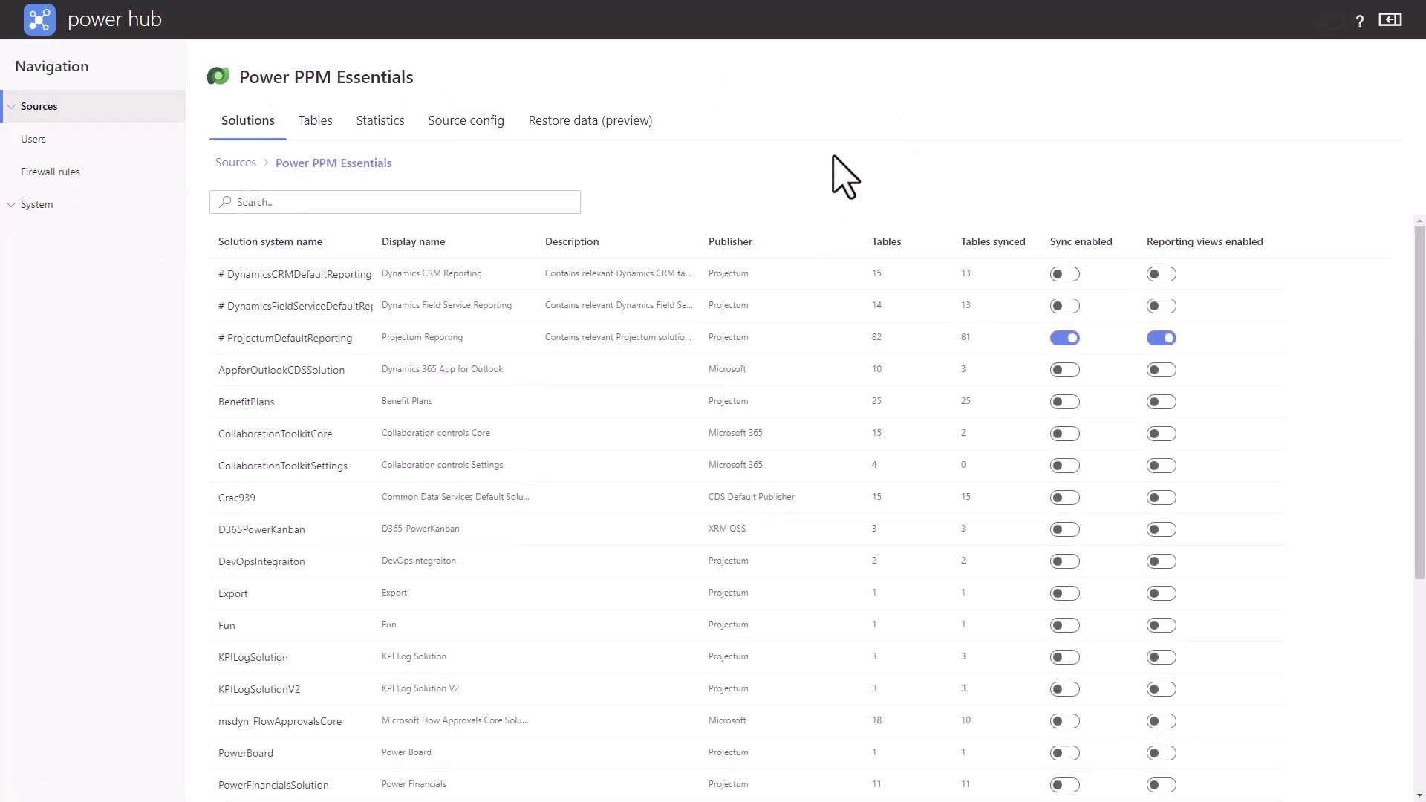
# - Switch off History enabled for the annotation table, confirm deleting its history, then switch it back on
pyautogui.click(314, 121)
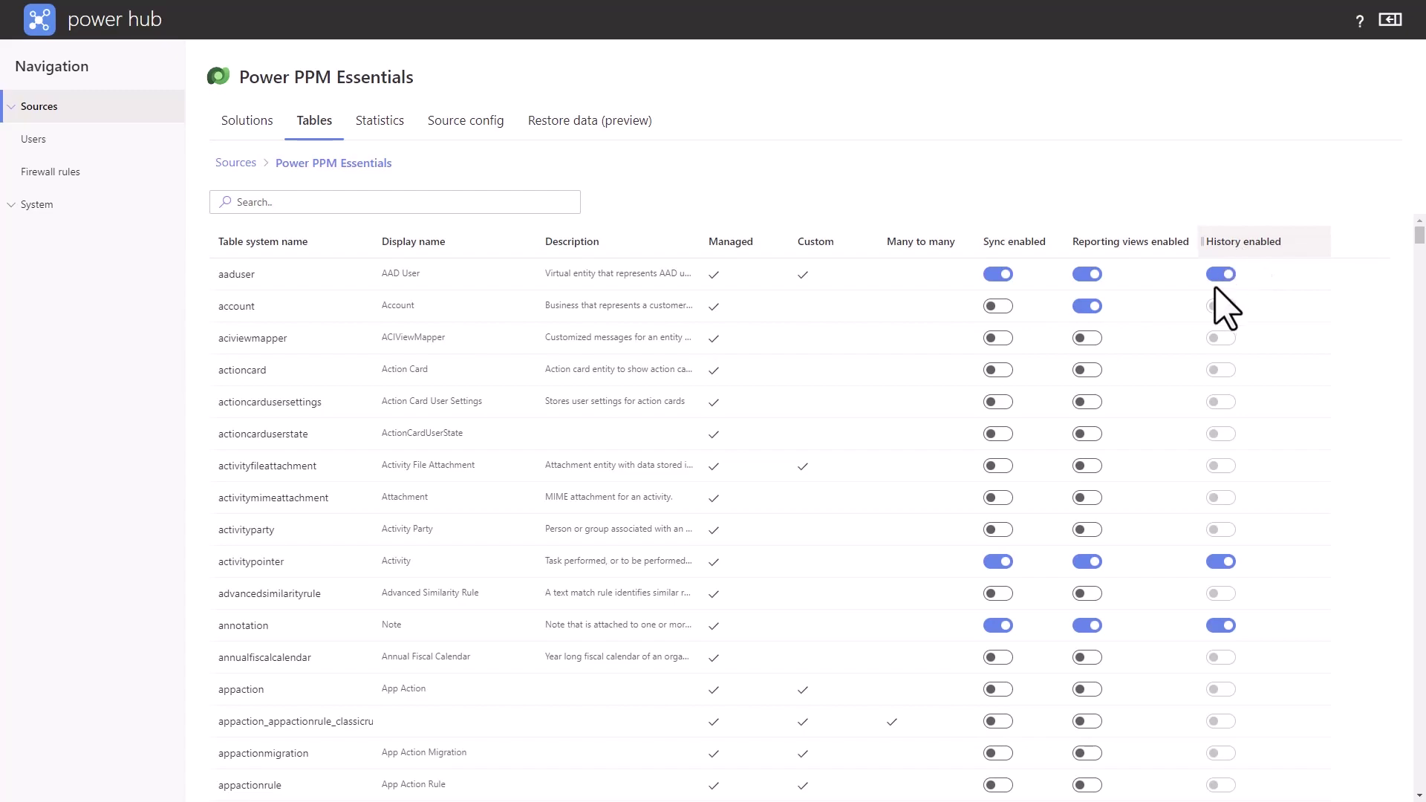
pyautogui.scroll(-2, 1272, 483)
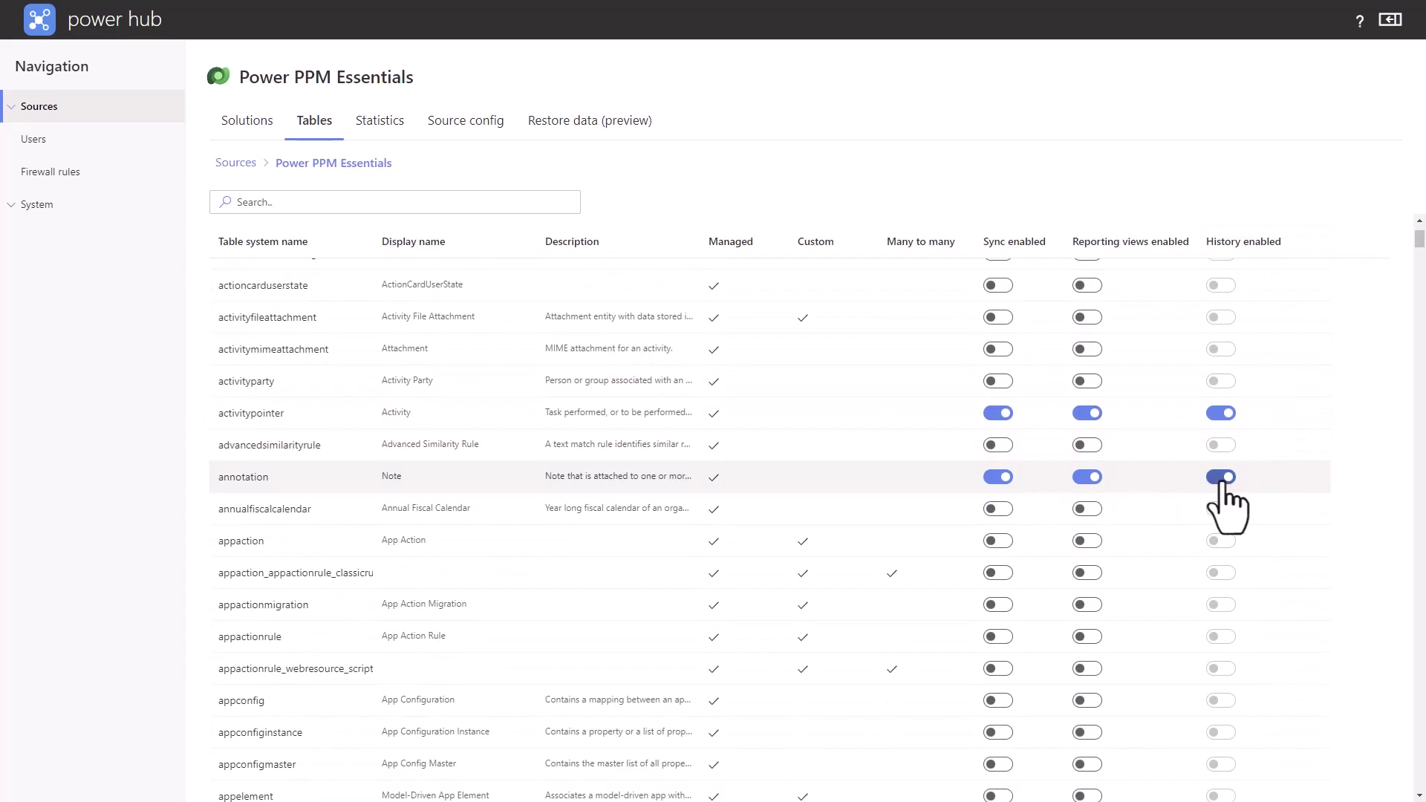
pyautogui.click(1221, 477)
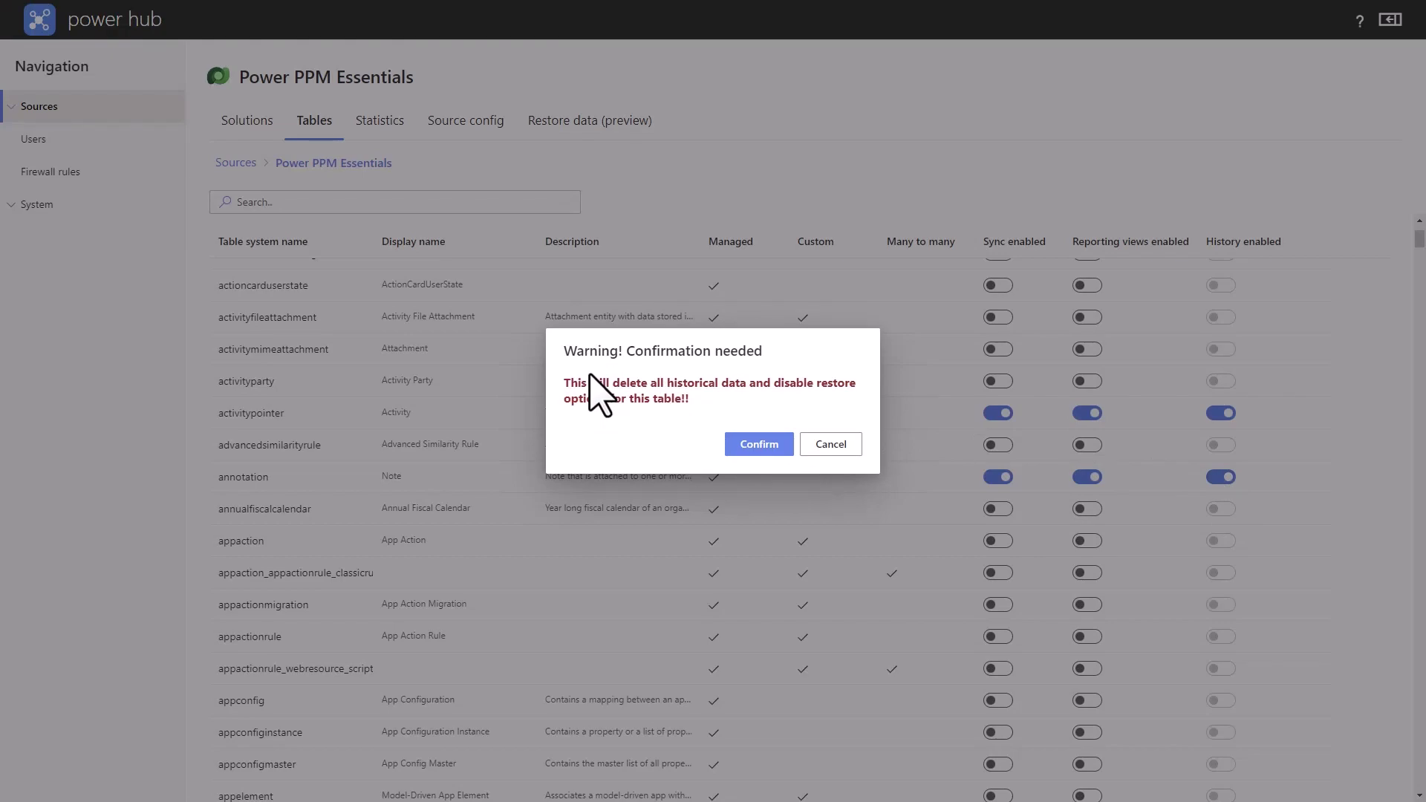
pyautogui.click(759, 444)
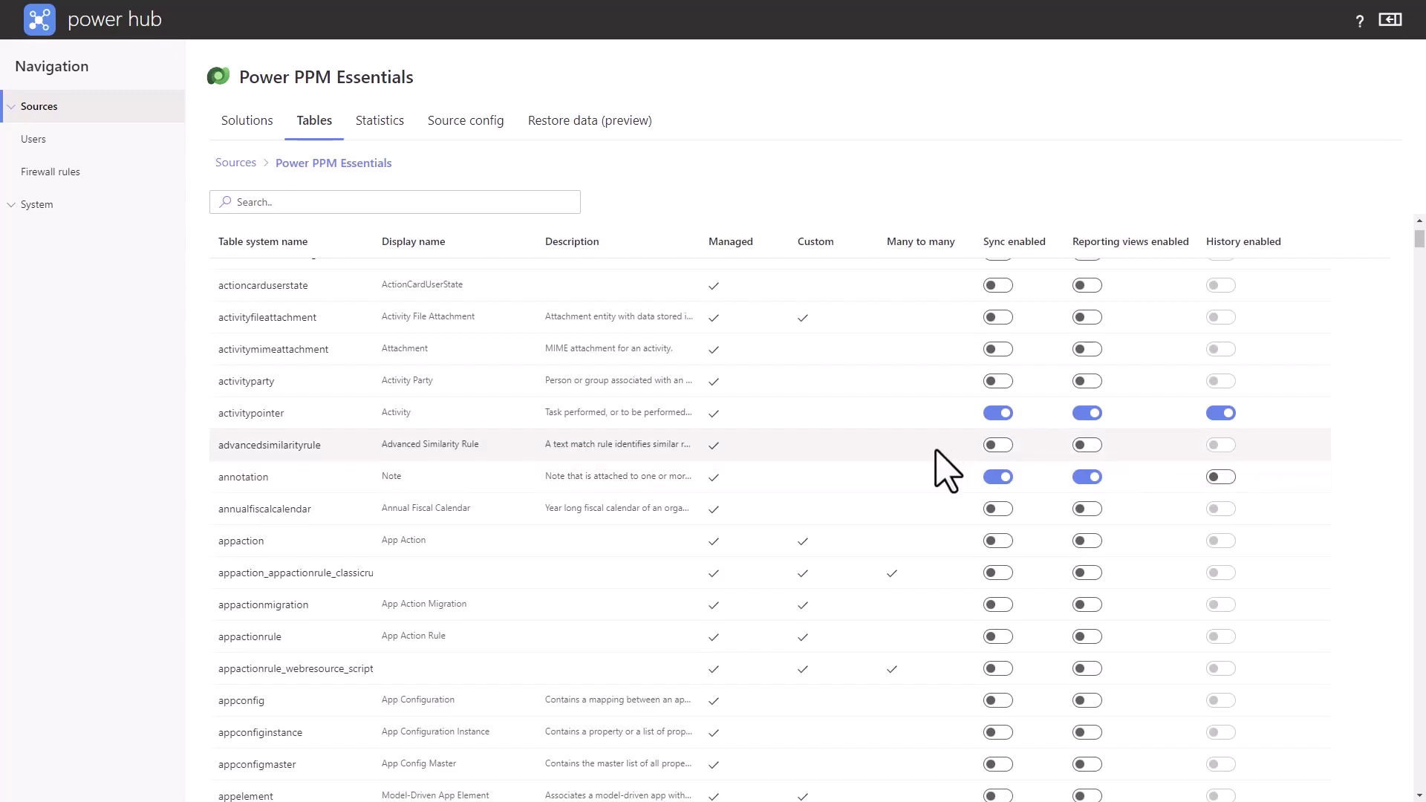
pyautogui.click(1221, 478)
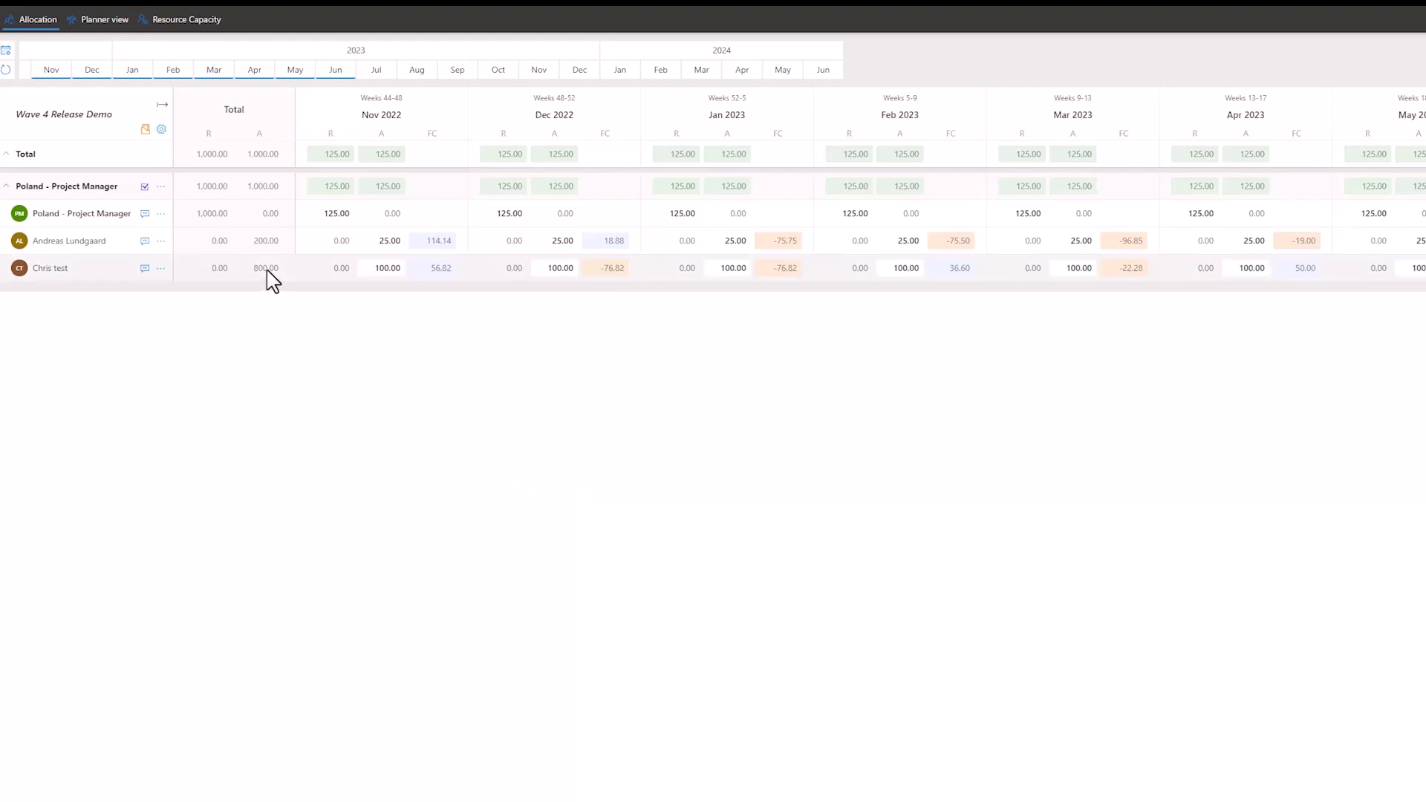
# - Enable fast delete in Grid settings and delete both named resource rows under Poland - Project Manager
pyautogui.click(161, 129)
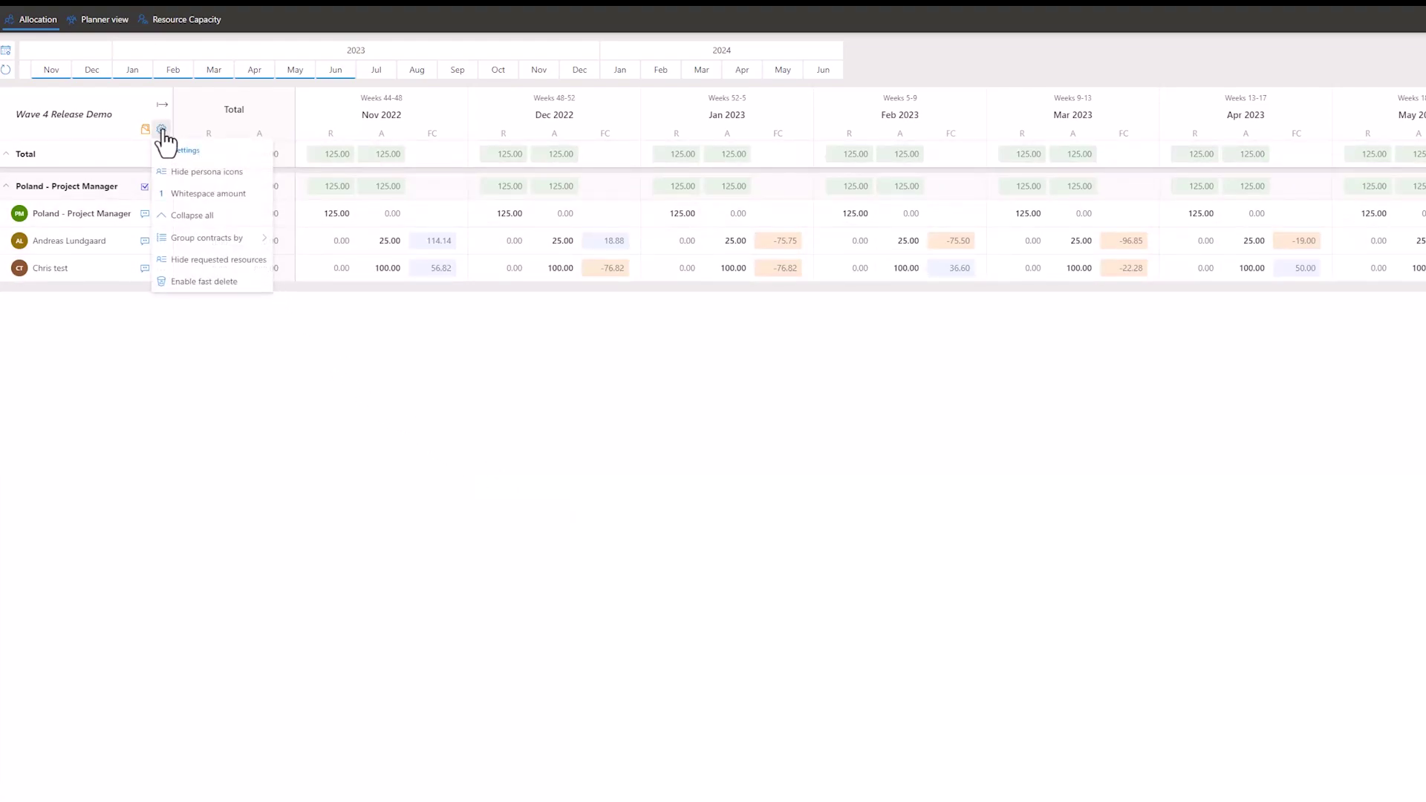
pyautogui.click(218, 283)
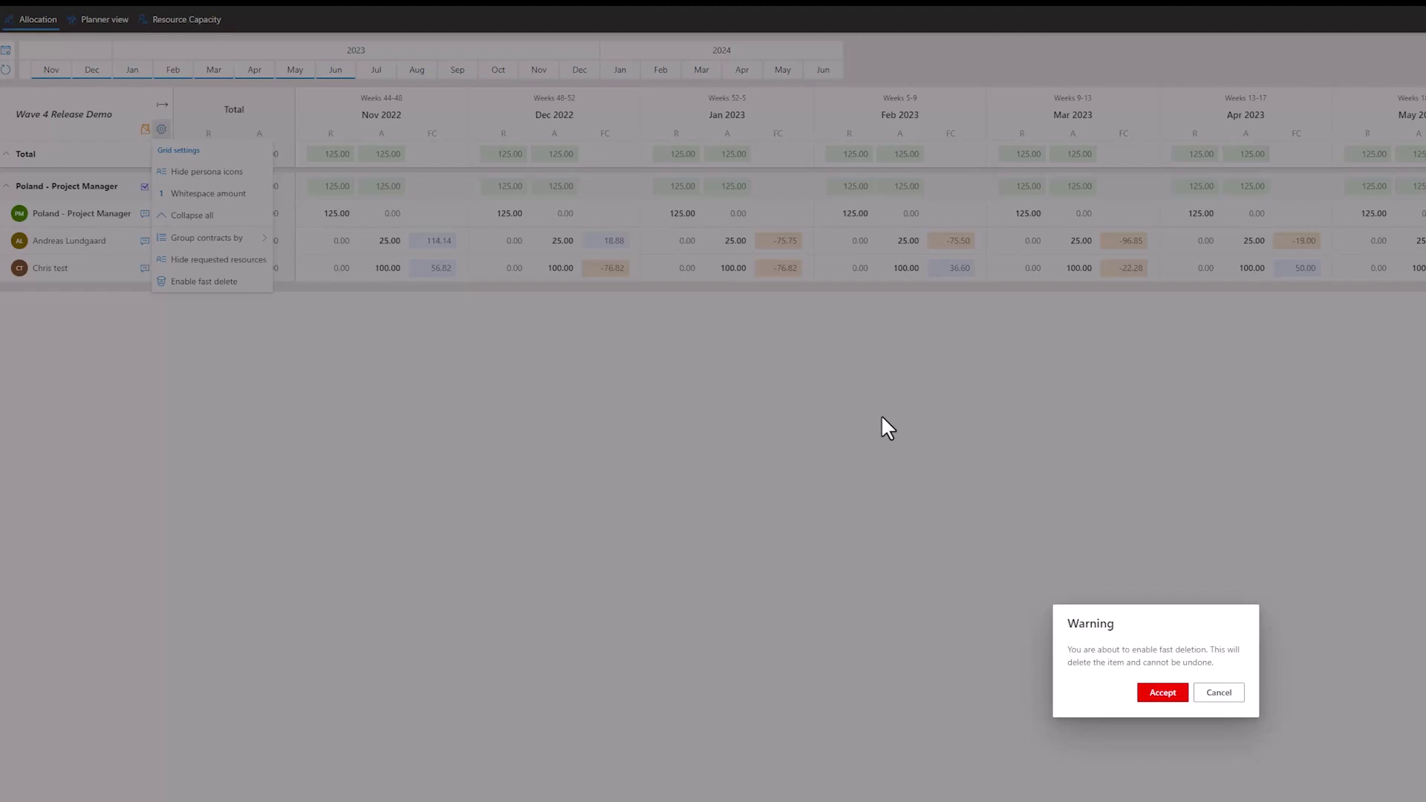
pyautogui.click(1157, 697)
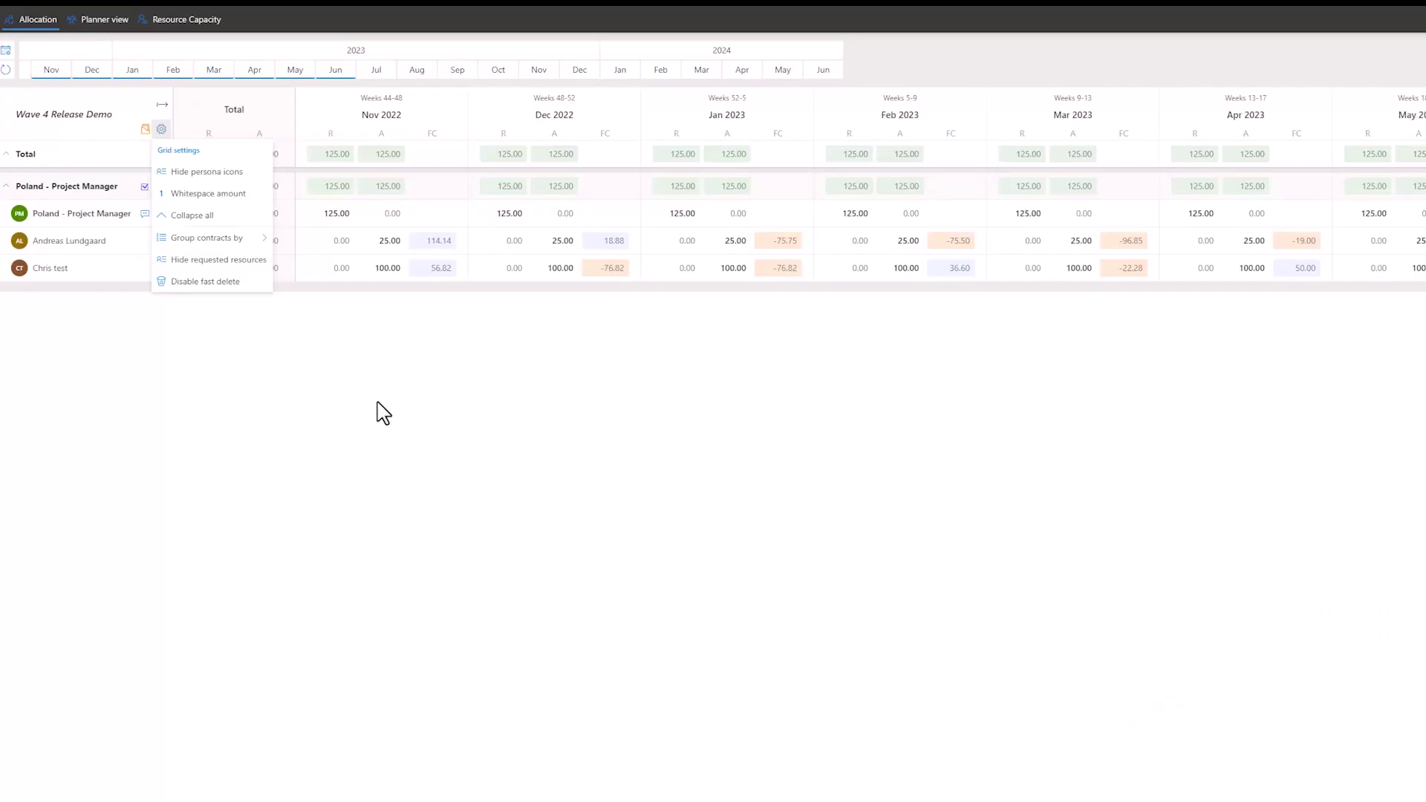
pyautogui.click(354, 439)
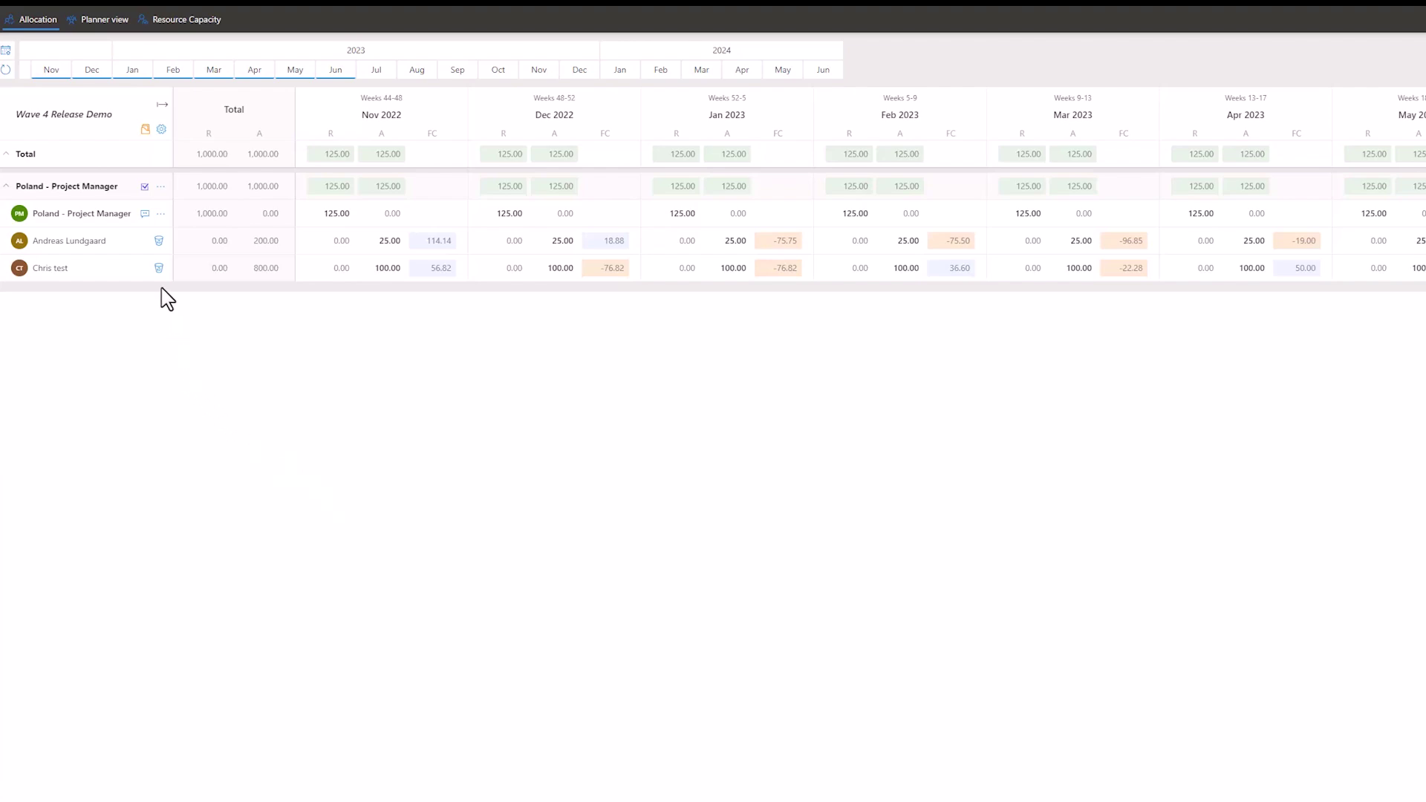
pyautogui.click(159, 240)
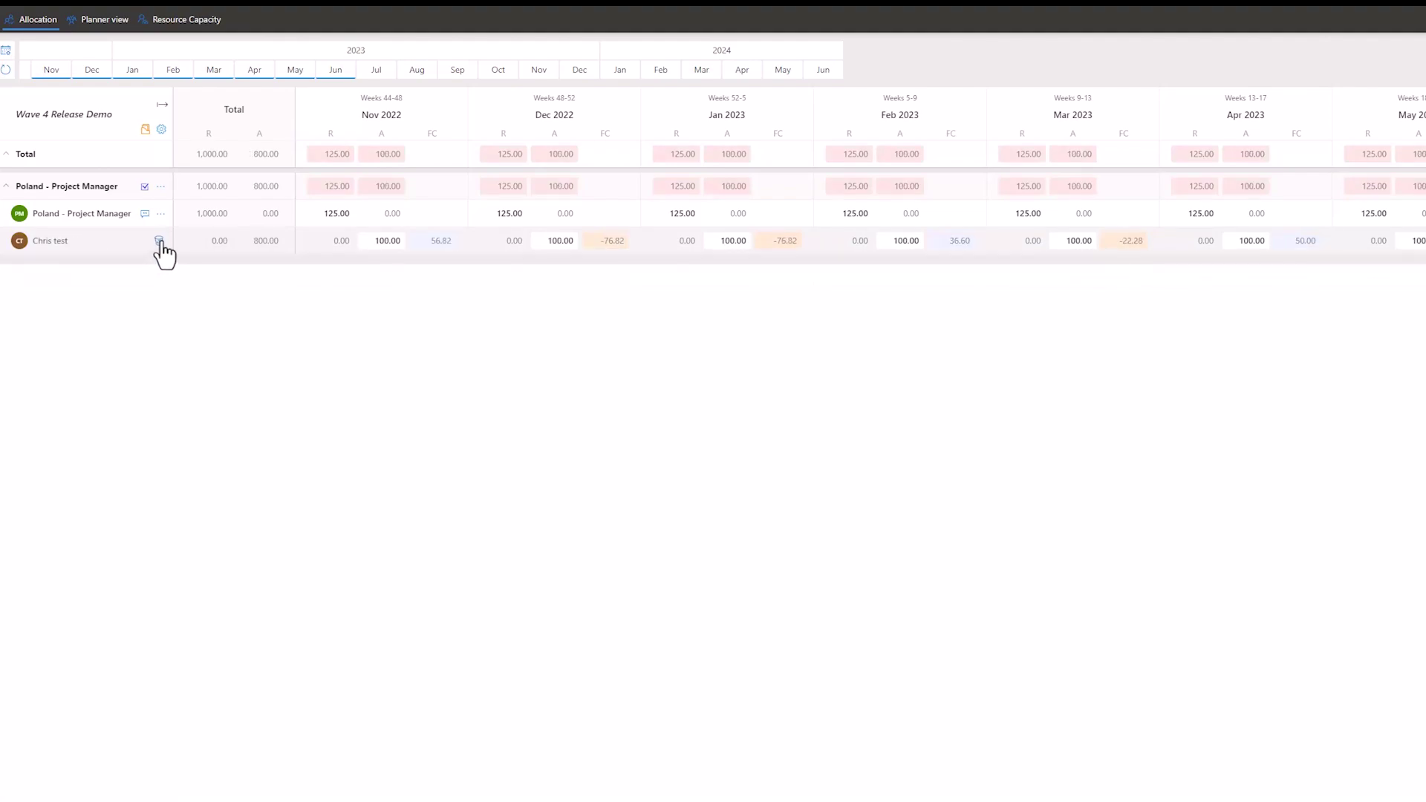
pyautogui.click(159, 240)
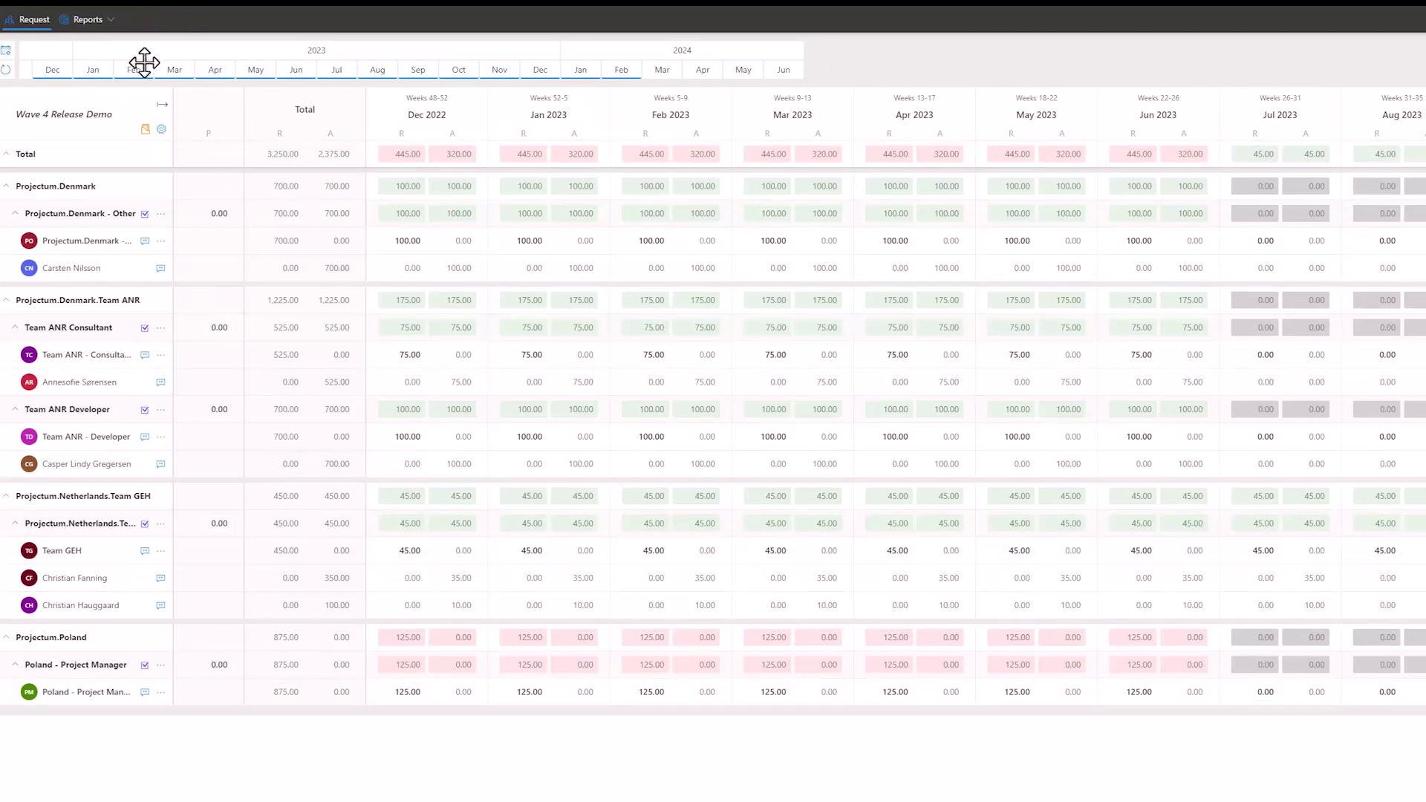
# - Choose Enable fast delete in the Grid settings gear menu and accept the warning
pyautogui.click(161, 130)
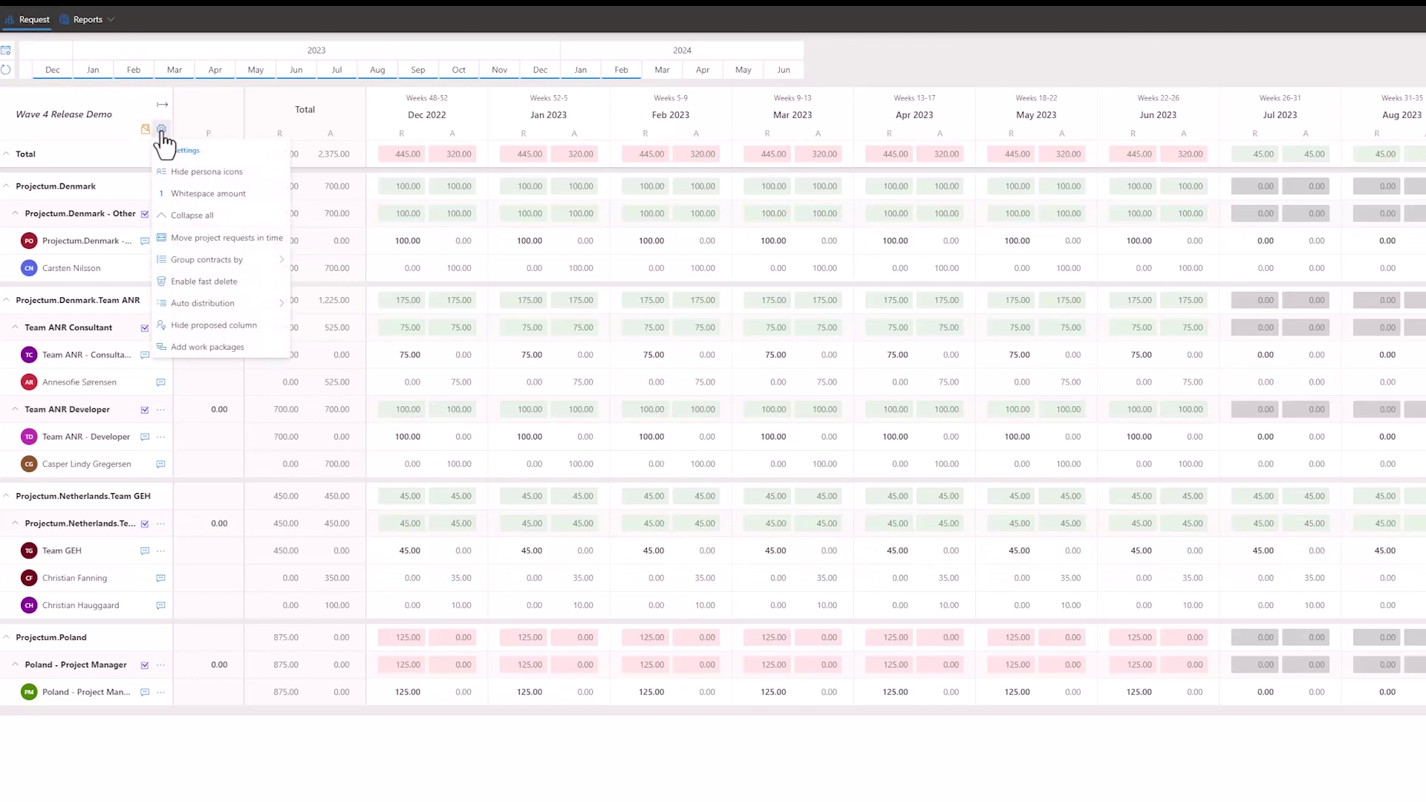
pyautogui.click(223, 282)
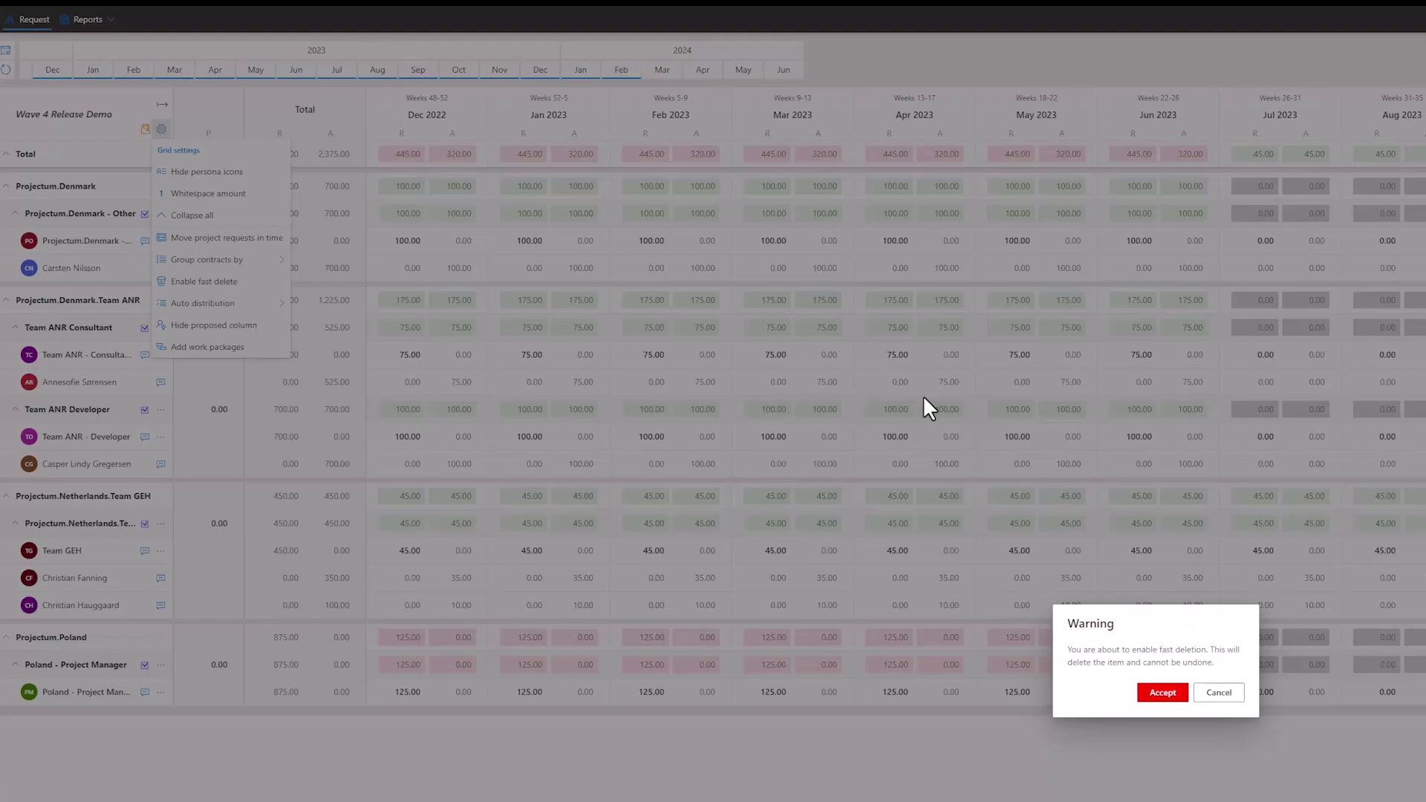
pyautogui.click(1158, 694)
pyautogui.click(446, 795)
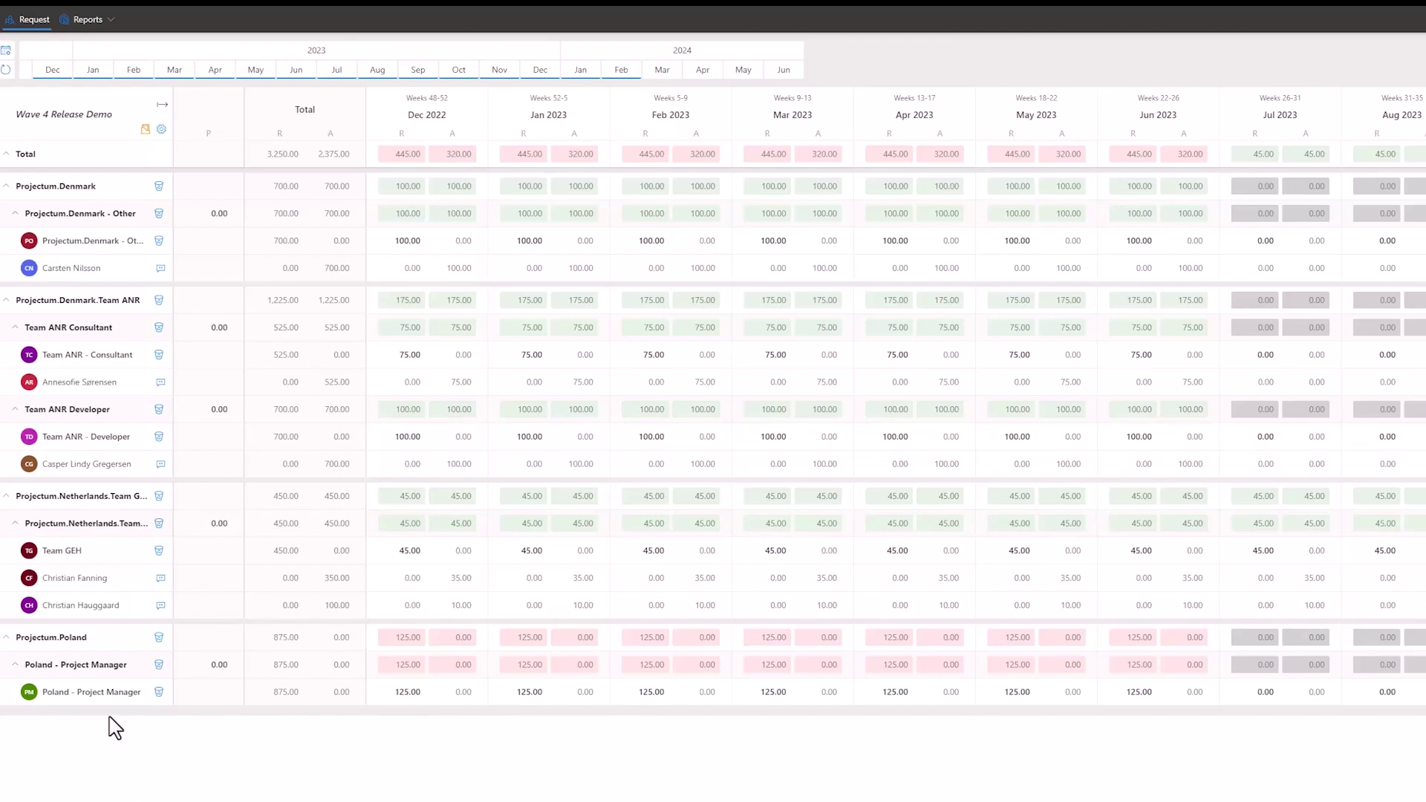
# - Delete the Poland, Projectum.Denmark - Other and Team ANR contracts, leaving Group contracts by unchanged
pyautogui.click(159, 692)
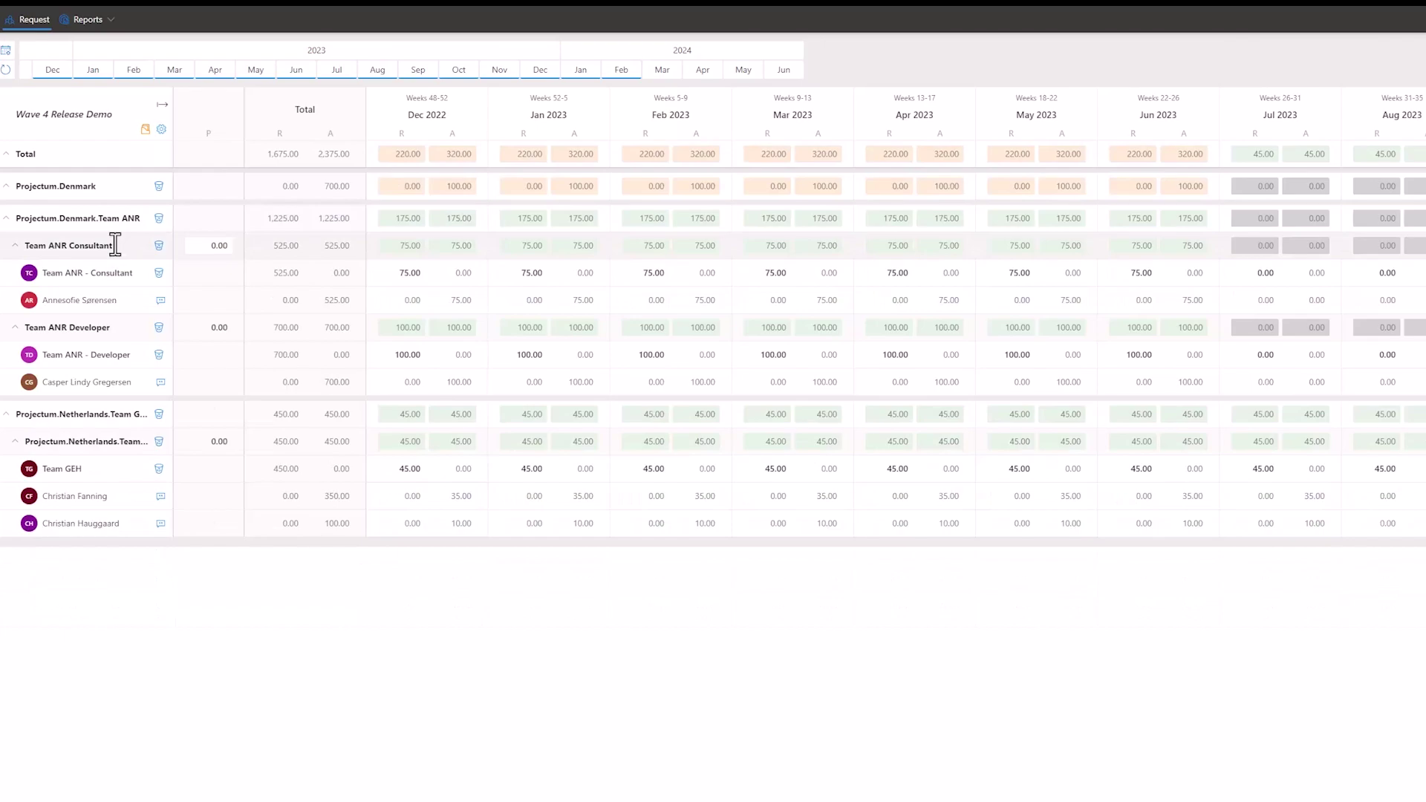
pyautogui.click(161, 131)
pyautogui.moveTo(249, 267)
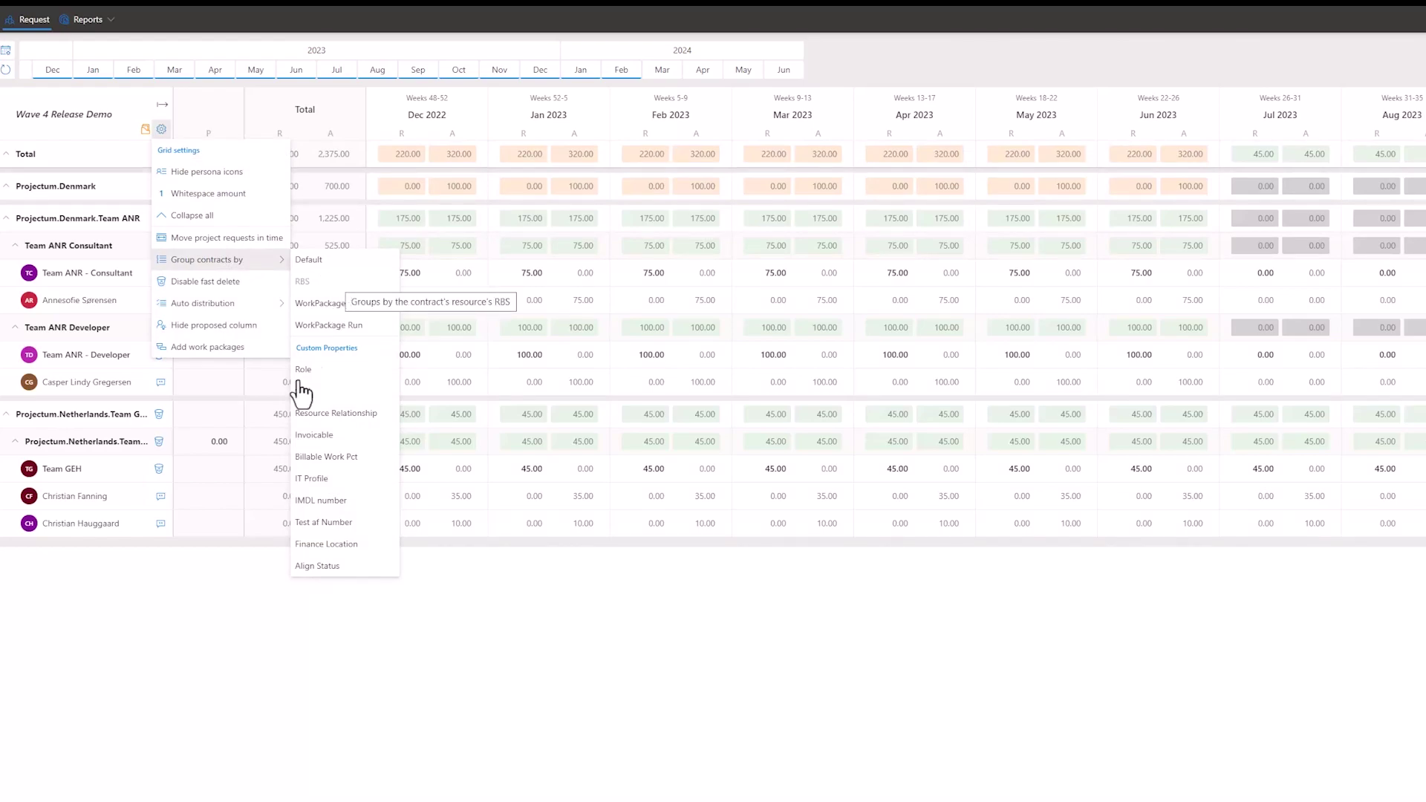
pyautogui.click(159, 637)
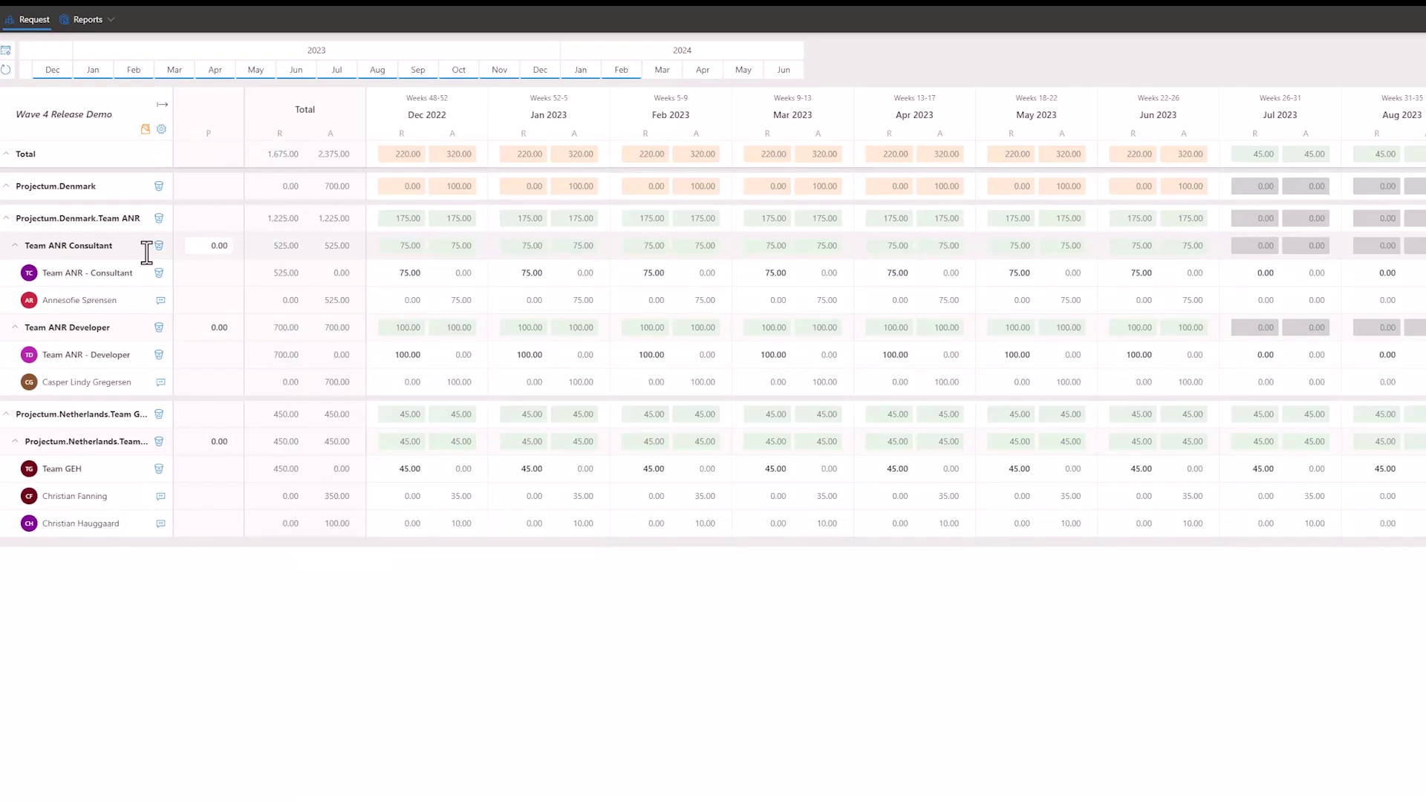
pyautogui.click(159, 218)
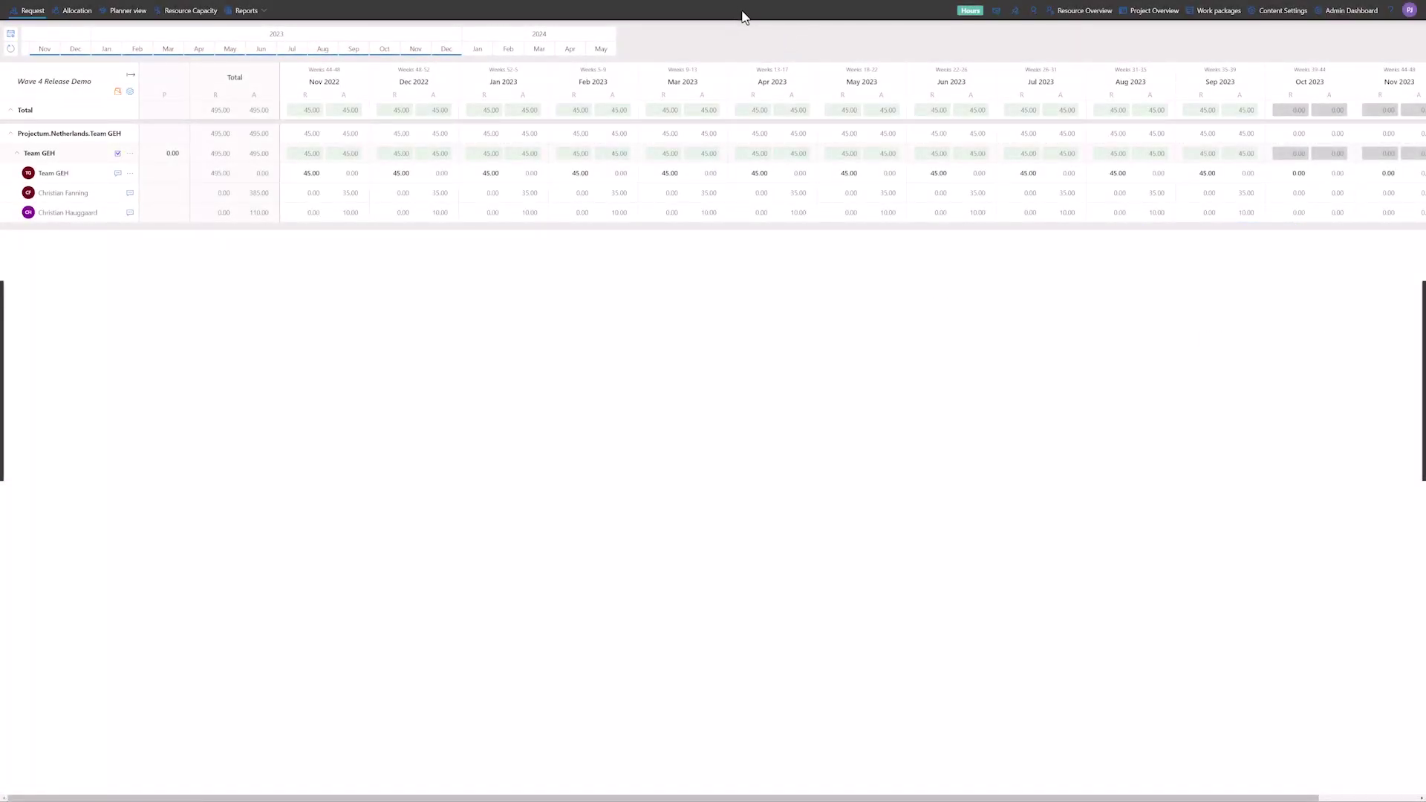
# - Open the Help section from the question-mark icon in Team Planner's top bar
pyautogui.click(1391, 13)
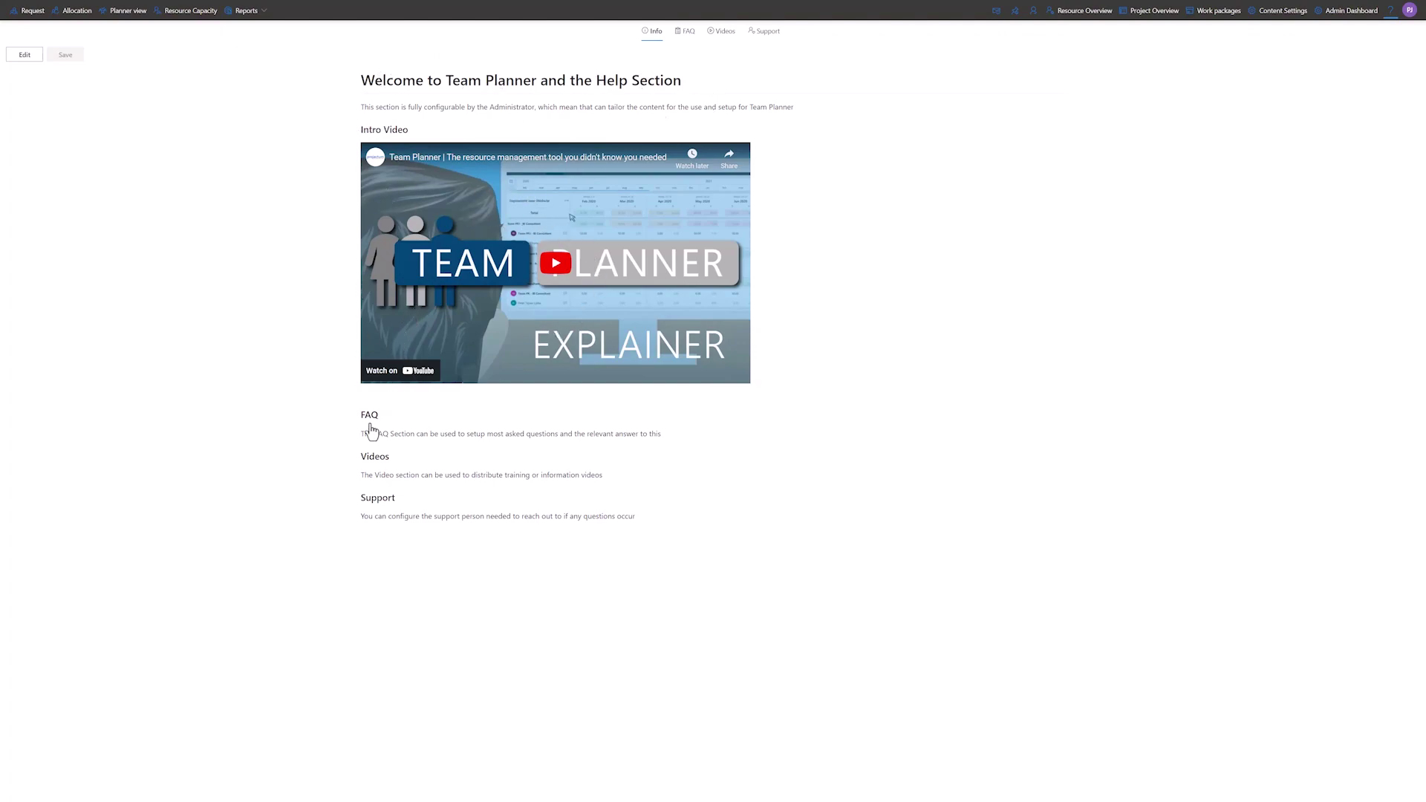
# - Highlight the FAQ, Videos and Support descriptions in Help, then move to the FAQ tab
pyautogui.moveTo(362, 414); pyautogui.dragTo(457, 529)
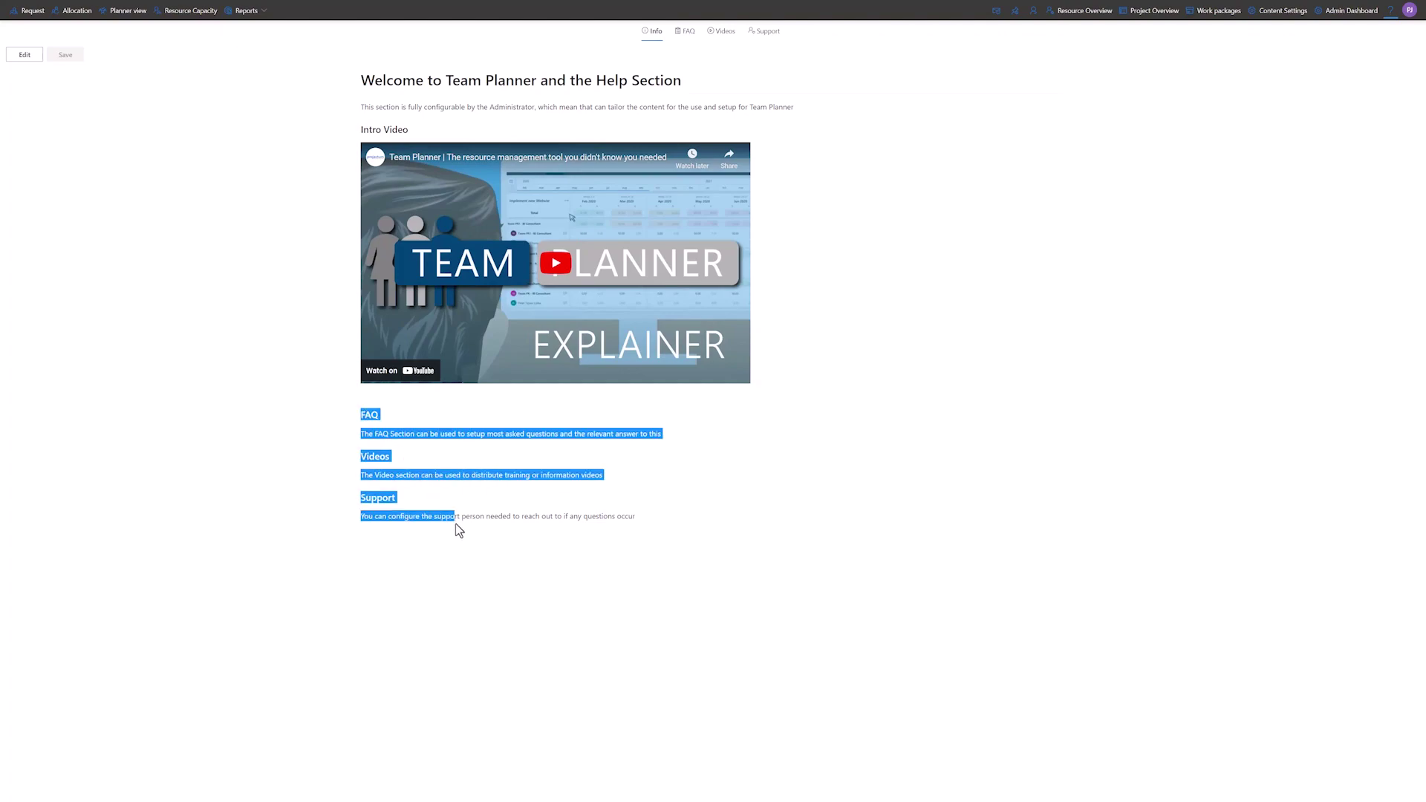
pyautogui.click(283, 375)
pyautogui.click(683, 31)
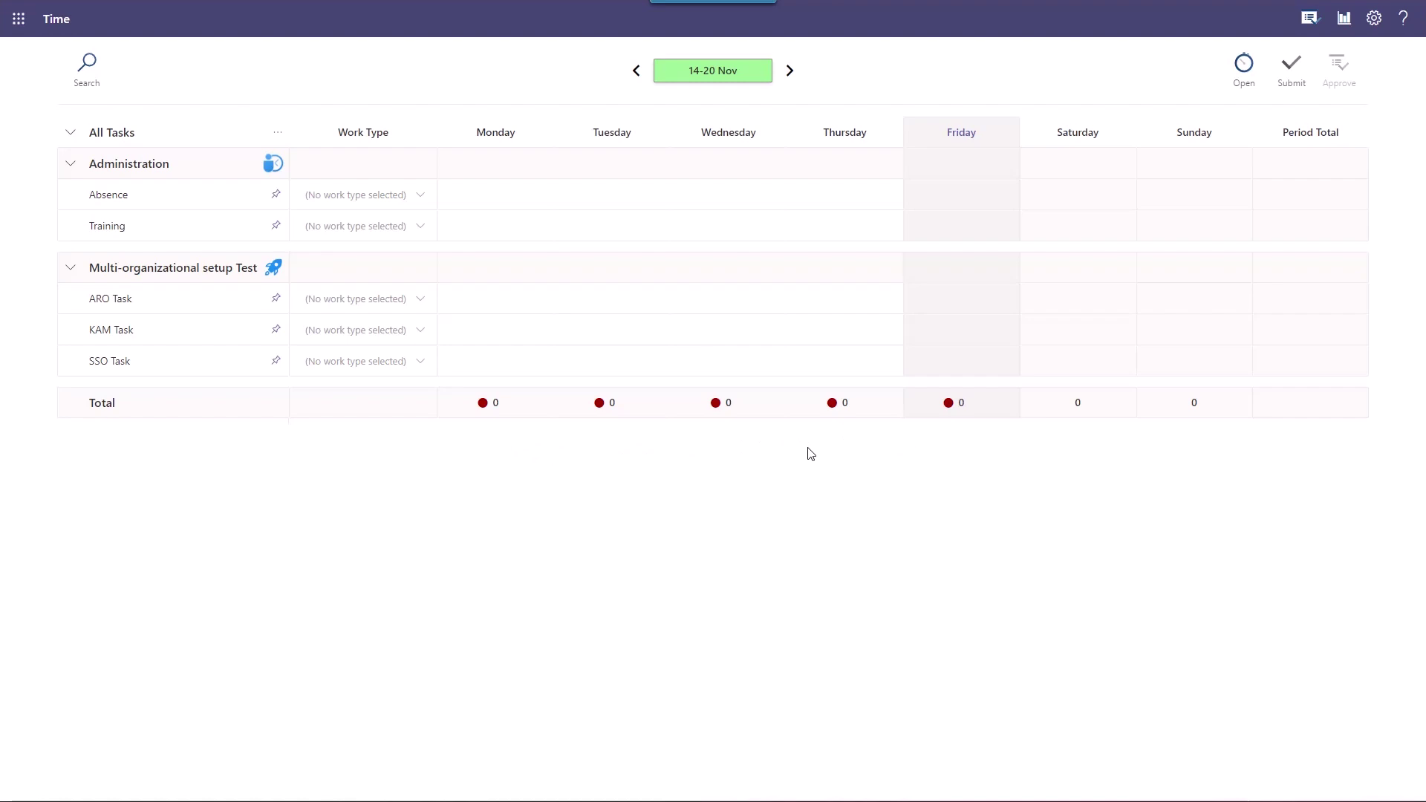
# - Log 4 hours for ARO Task and 3 hours for KAM Task on Monday
pyautogui.moveTo(486, 407)
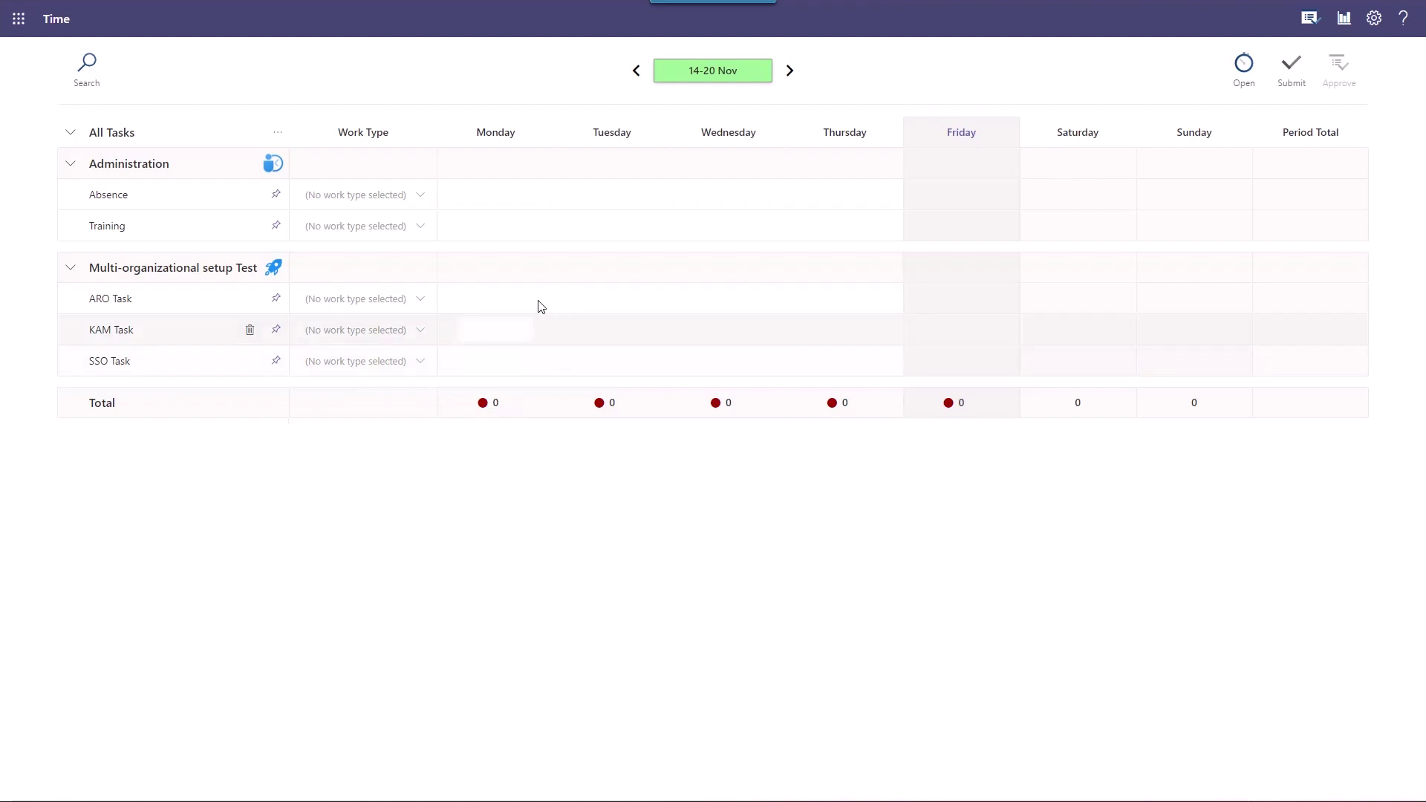
pyautogui.click(506, 300)
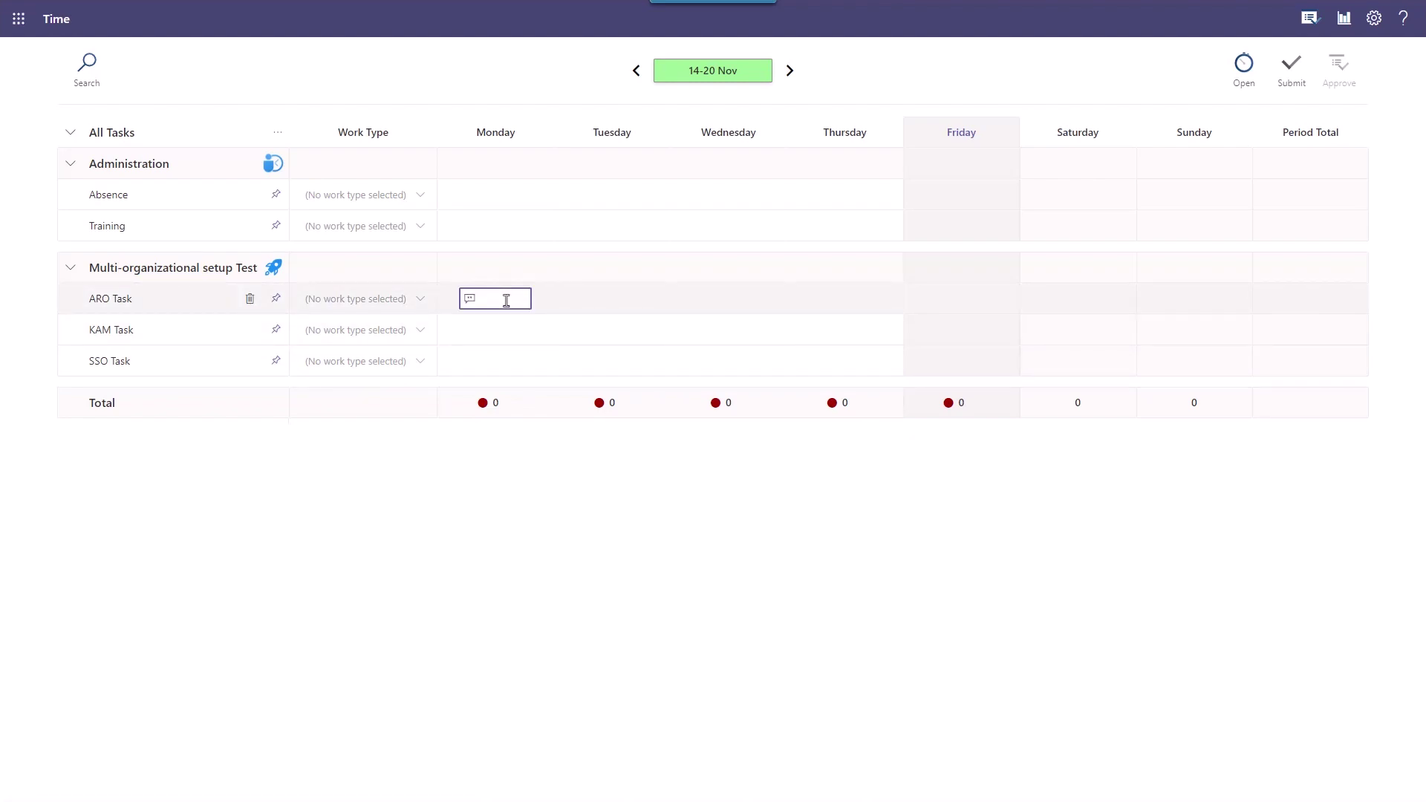
pyautogui.click(531, 465)
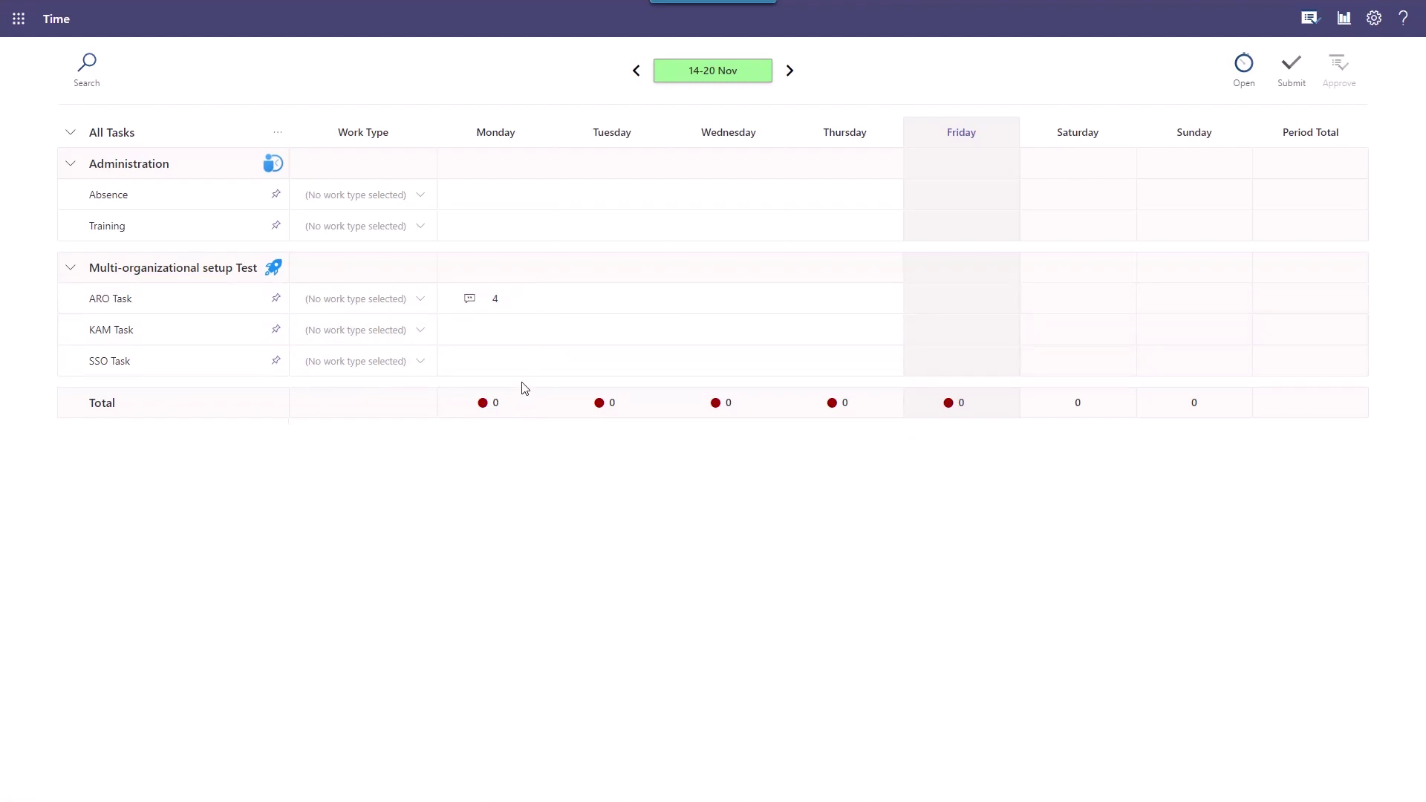
pyautogui.click(503, 336)
pyautogui.click(514, 448)
# - Uncheck Enable RAG indicators in timesheet under Time Configuration, then go back to the timesheet
pyautogui.click(1375, 19)
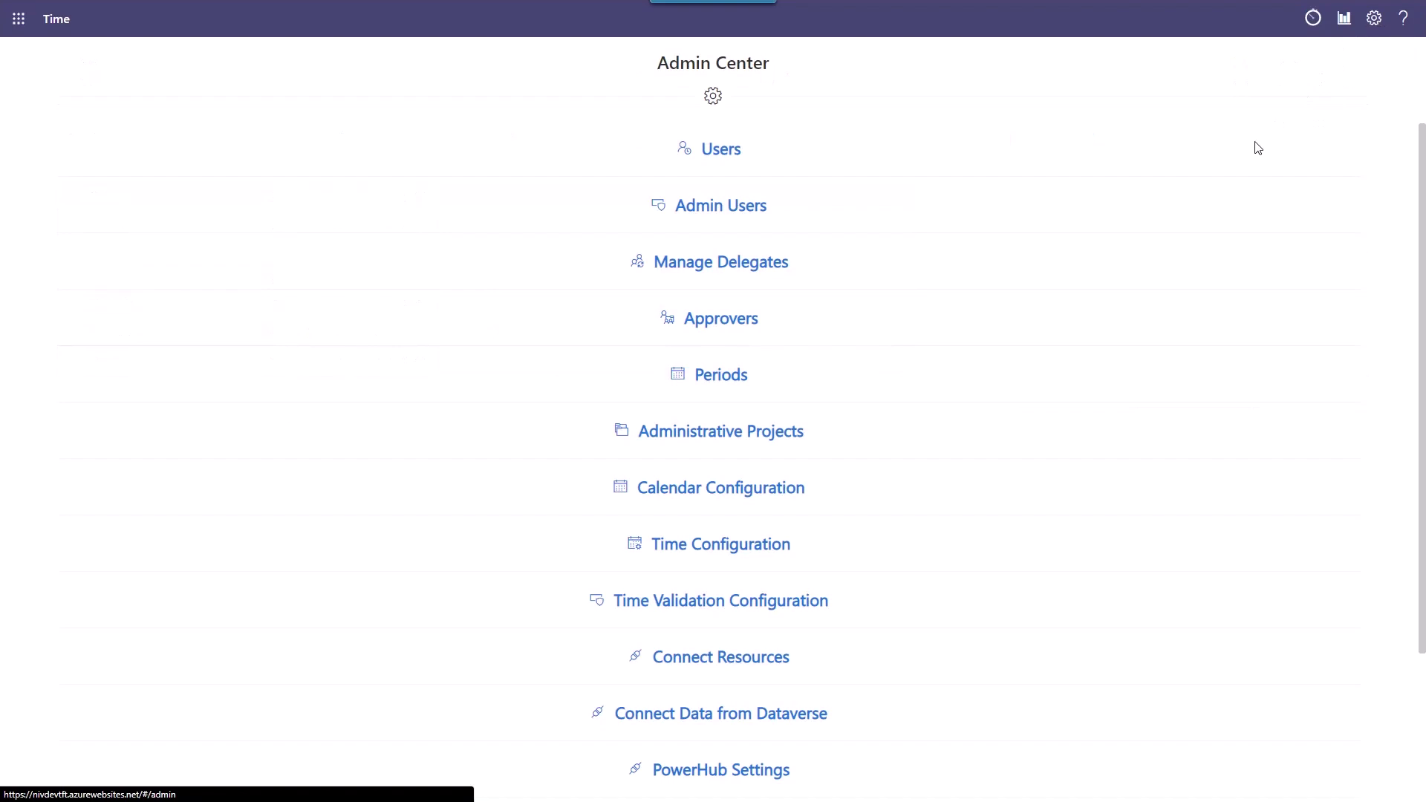
pyautogui.click(760, 544)
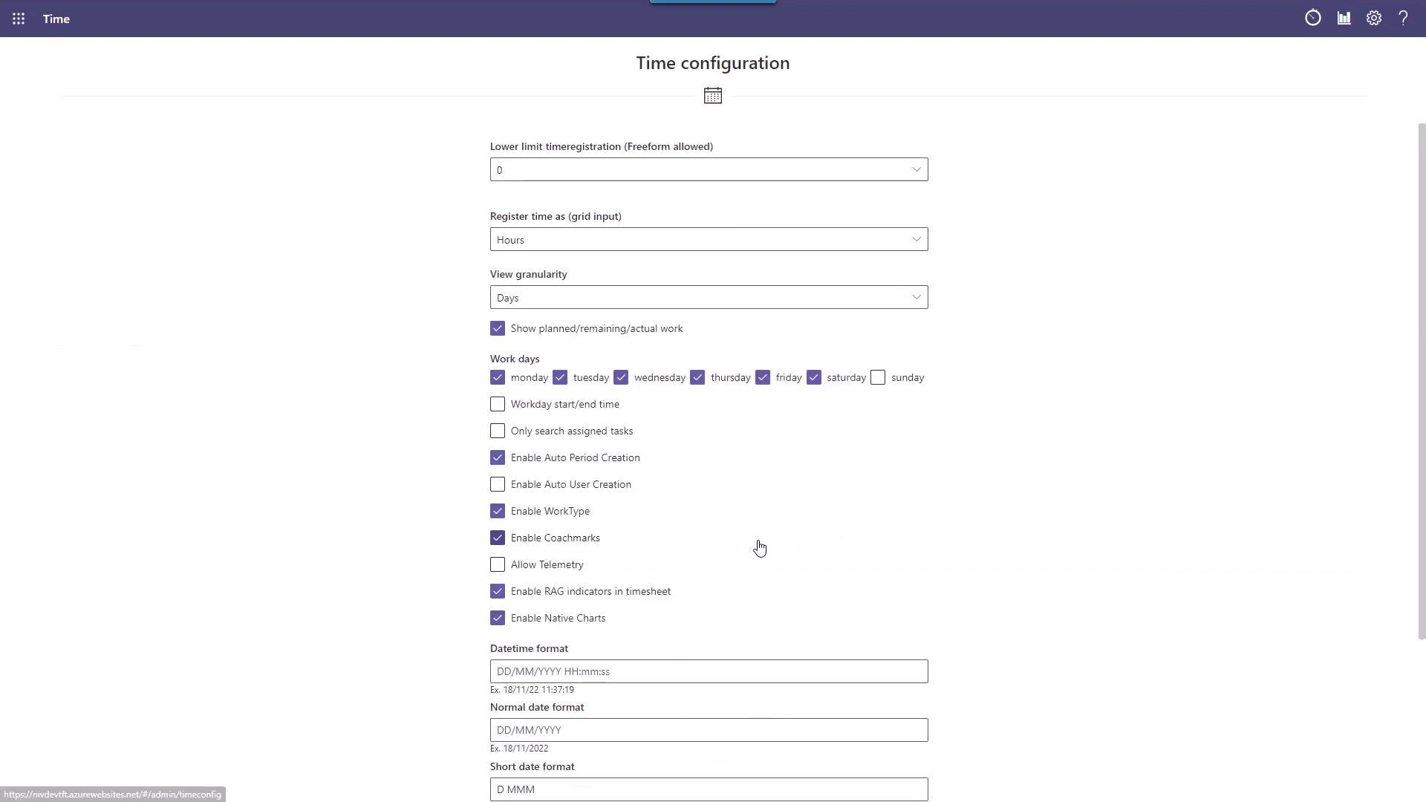
pyautogui.scroll(-2, 751, 546)
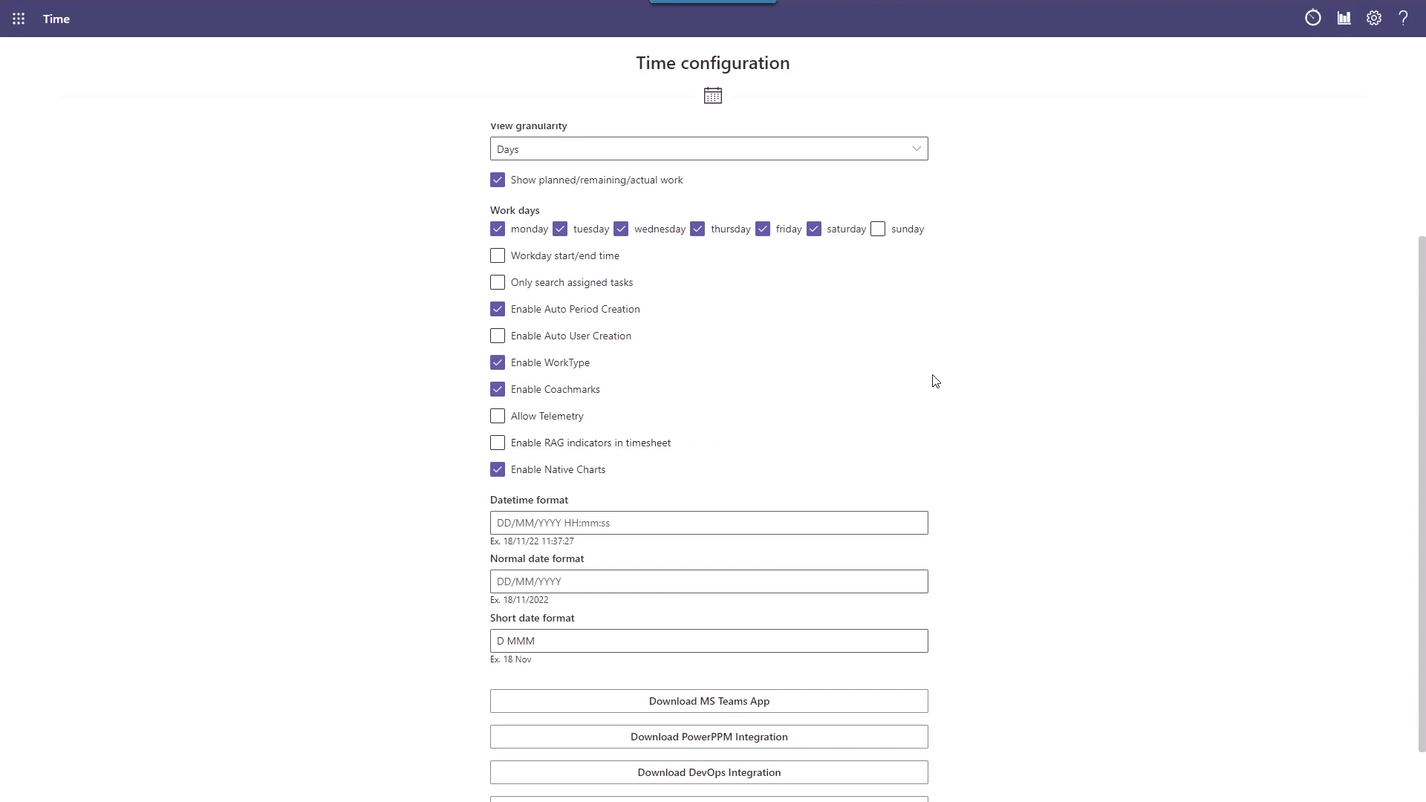
pyautogui.click(1312, 19)
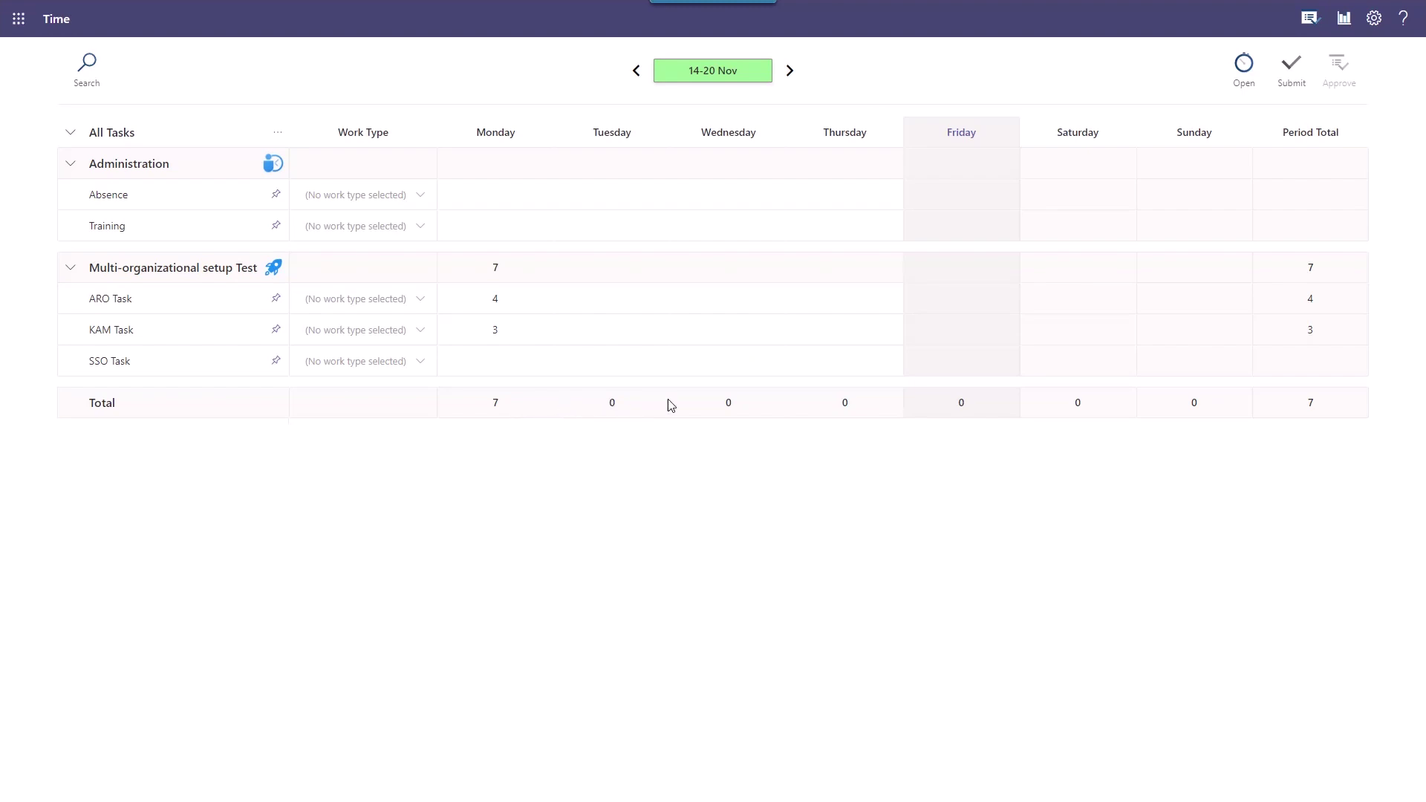
# - Check Enable RAG indicators in timesheet again and return to the 14-20 Nov timesheet
pyautogui.click(1373, 18)
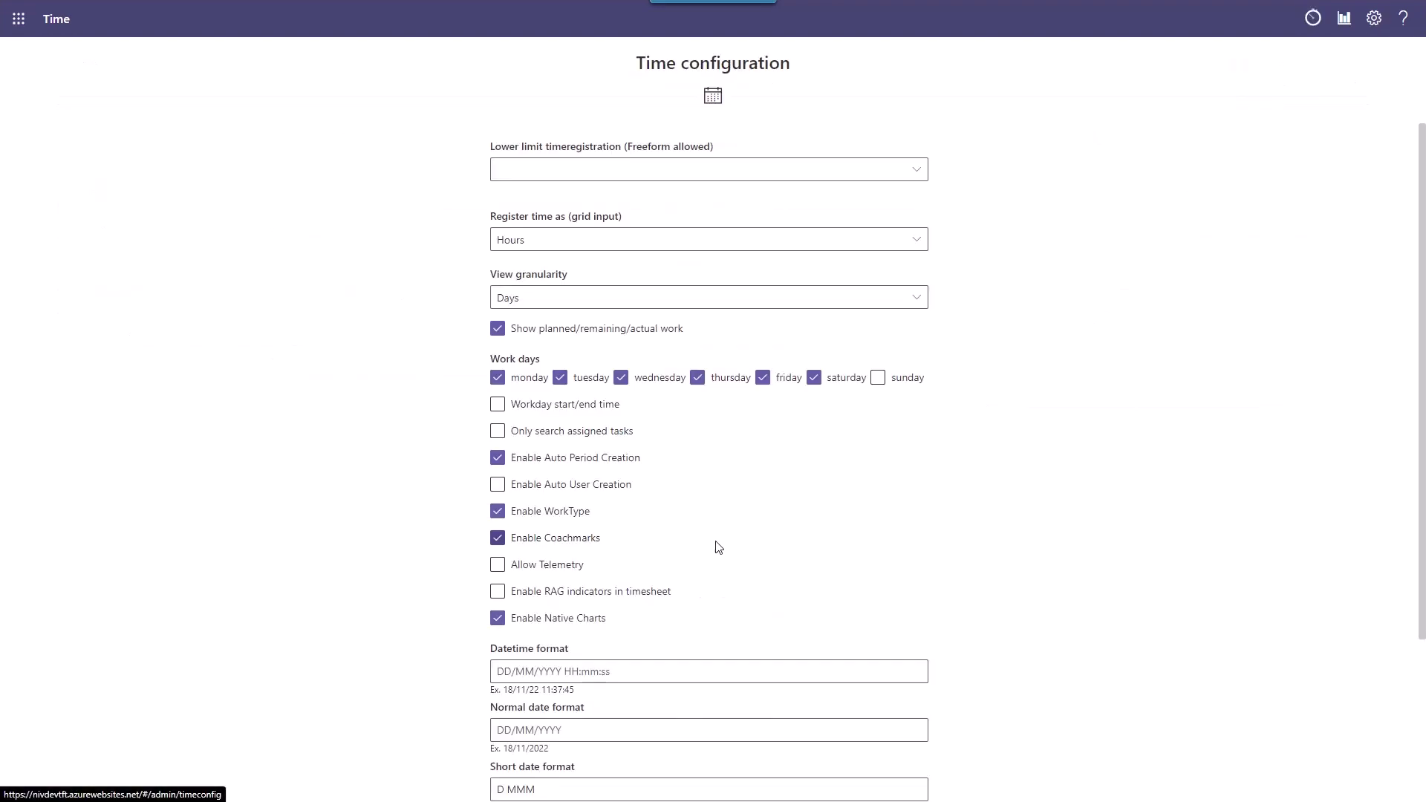
pyautogui.click(643, 597)
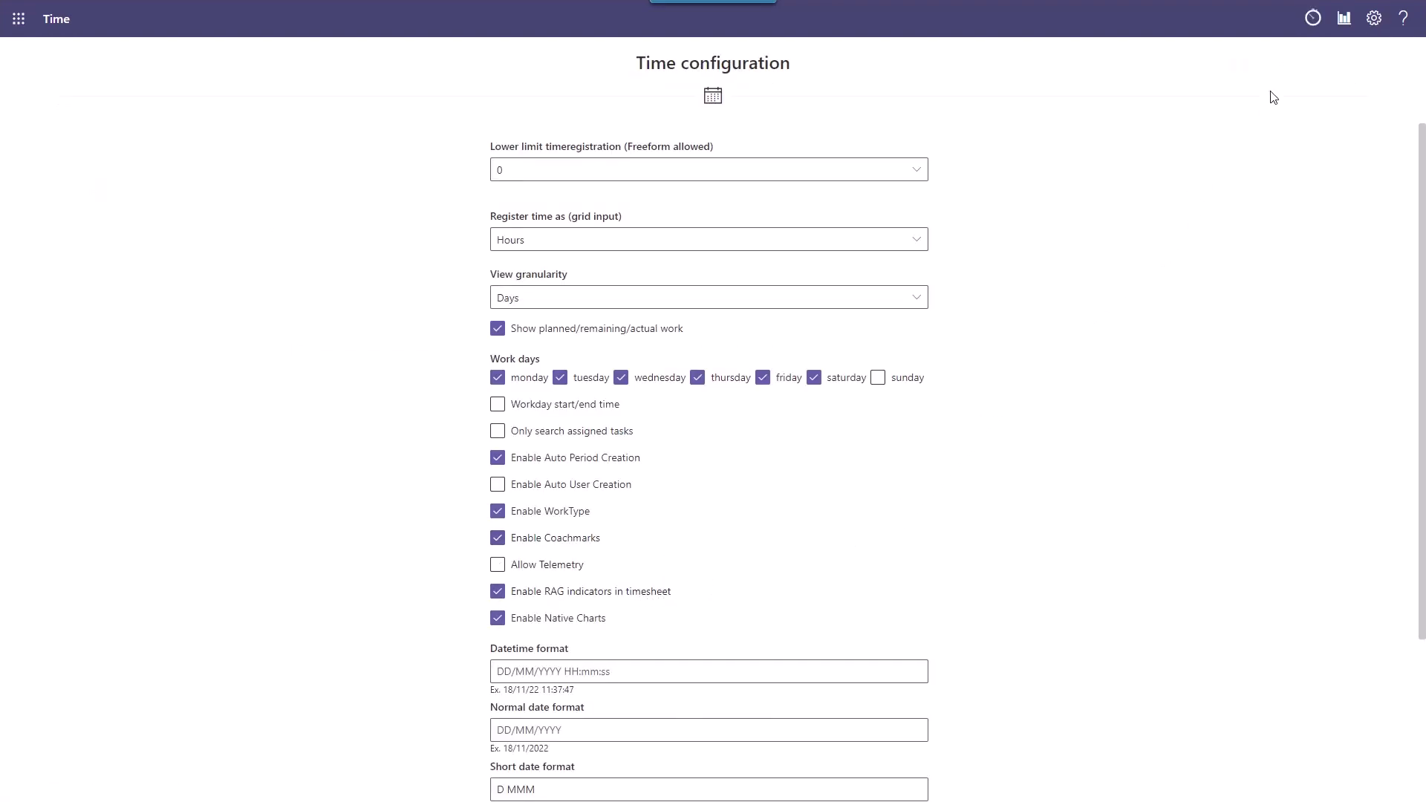
pyautogui.click(1311, 19)
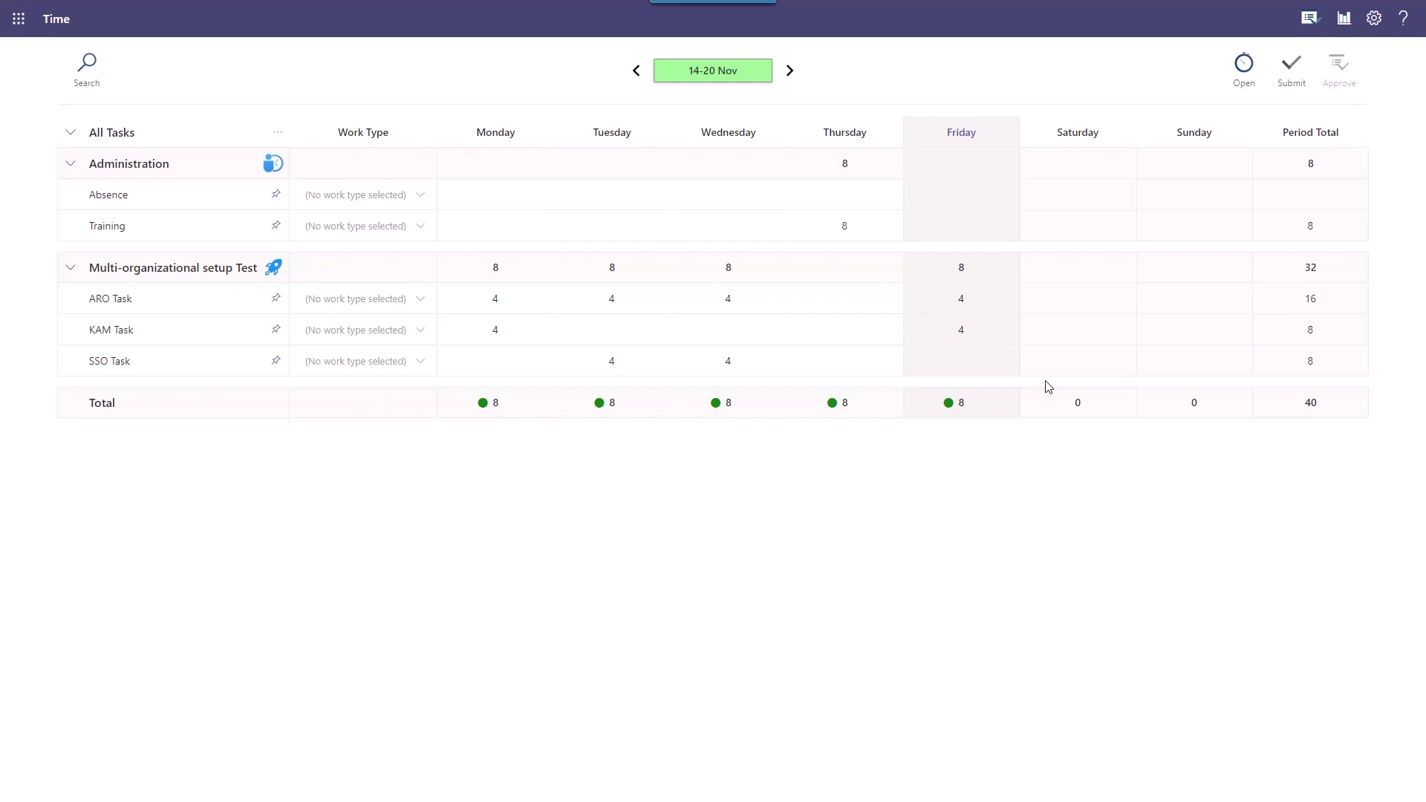
# - View Time's hours charts, then bring up the Admin Center settings list
pyautogui.click(1344, 19)
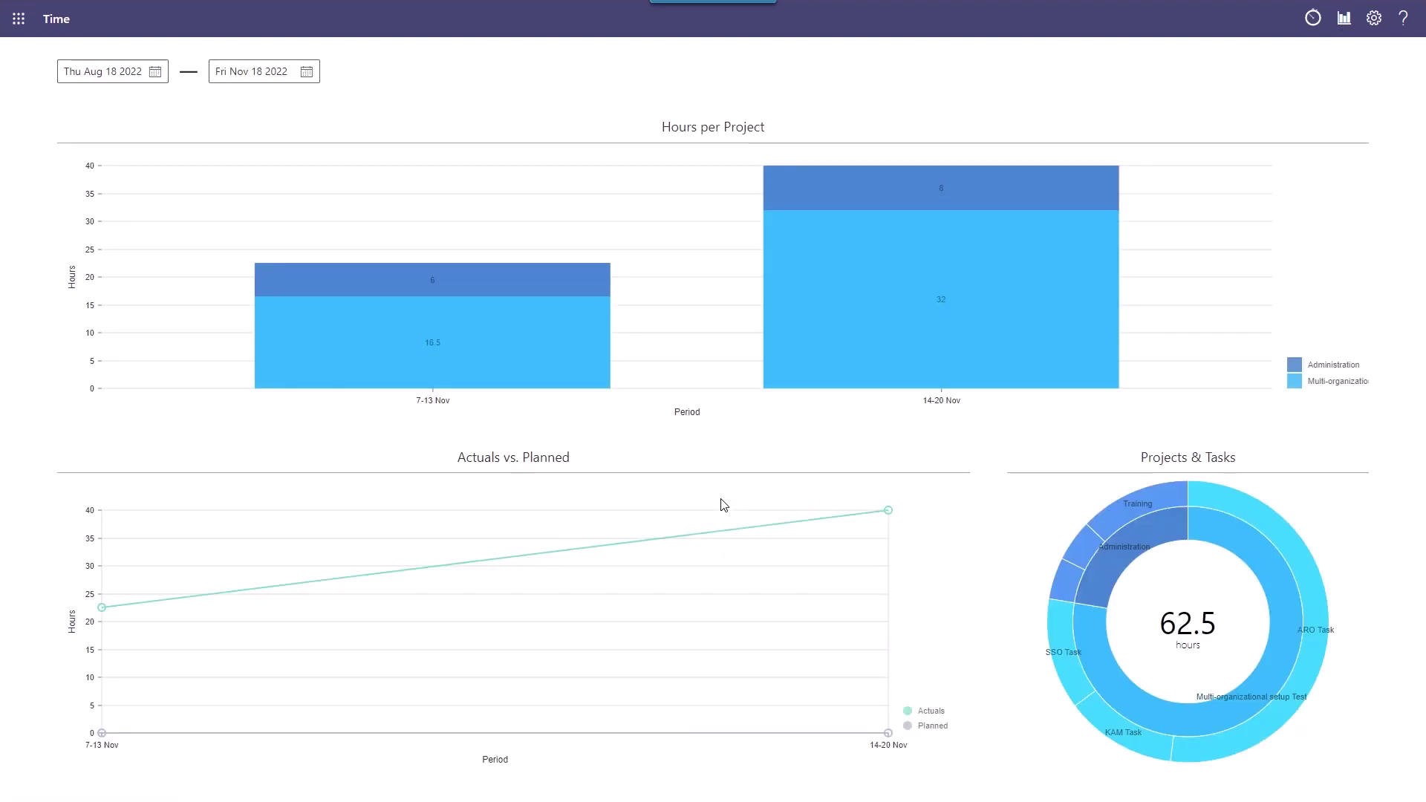
pyautogui.click(1373, 19)
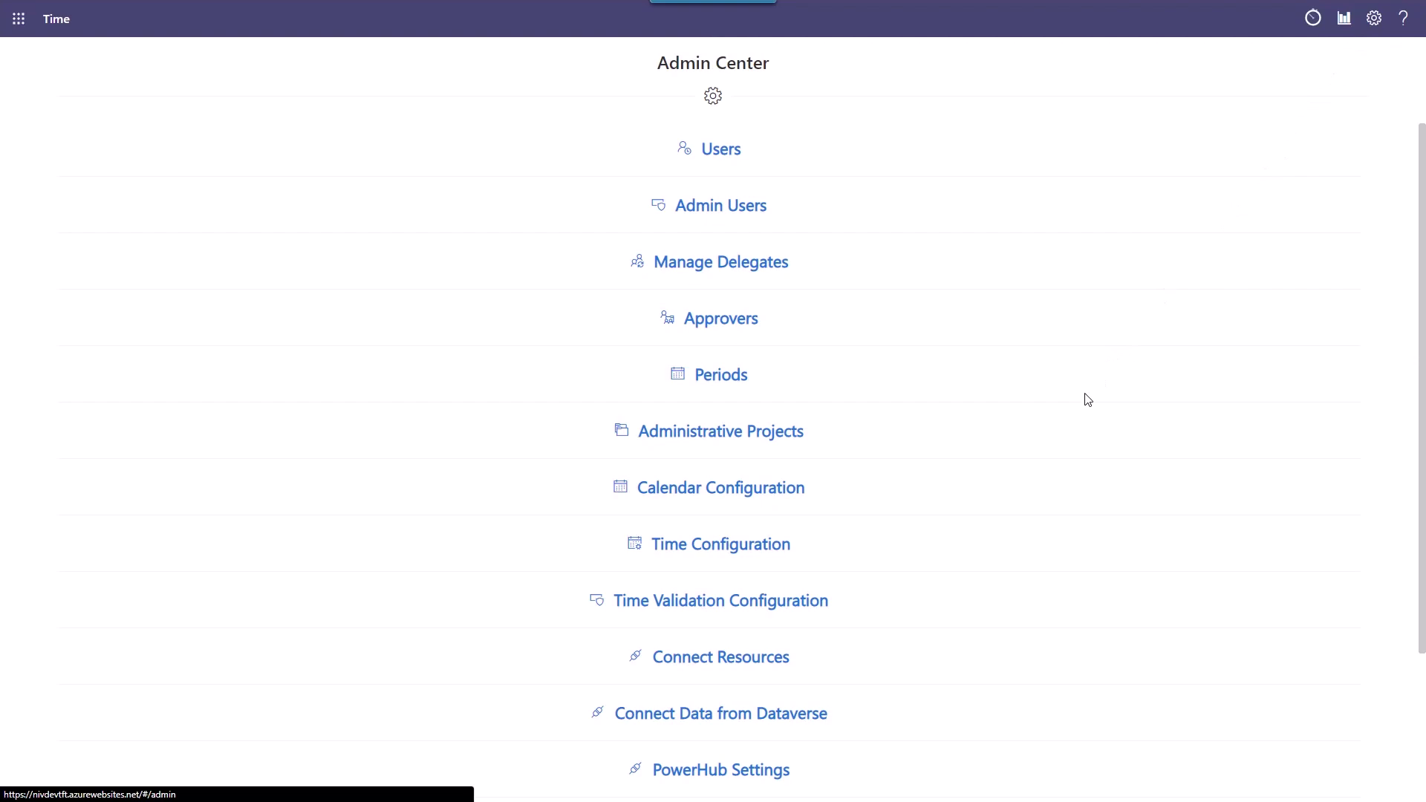
# - In Time Configuration, switch Enable Native Charts off and back on, then reload the hours charts
pyautogui.click(774, 550)
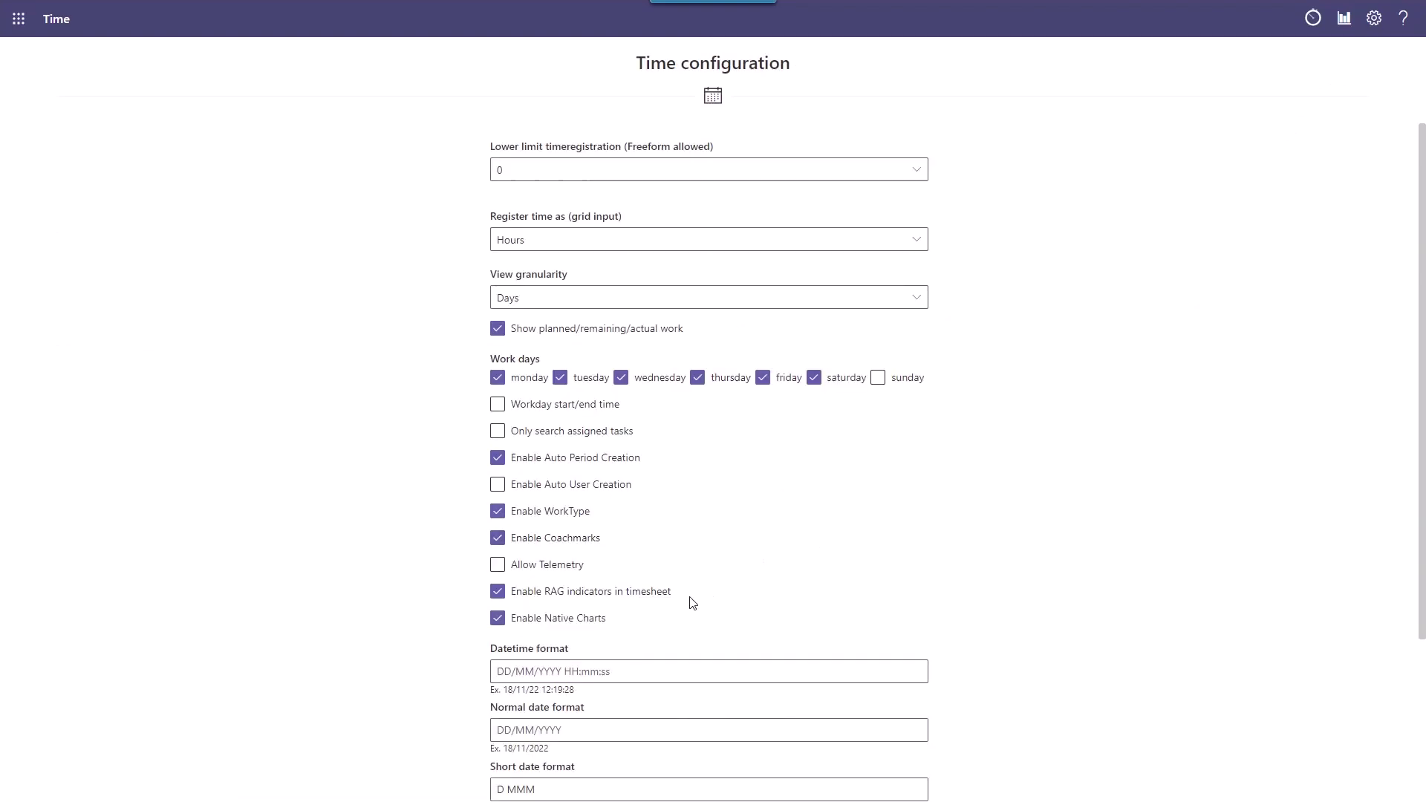
pyautogui.click(581, 625)
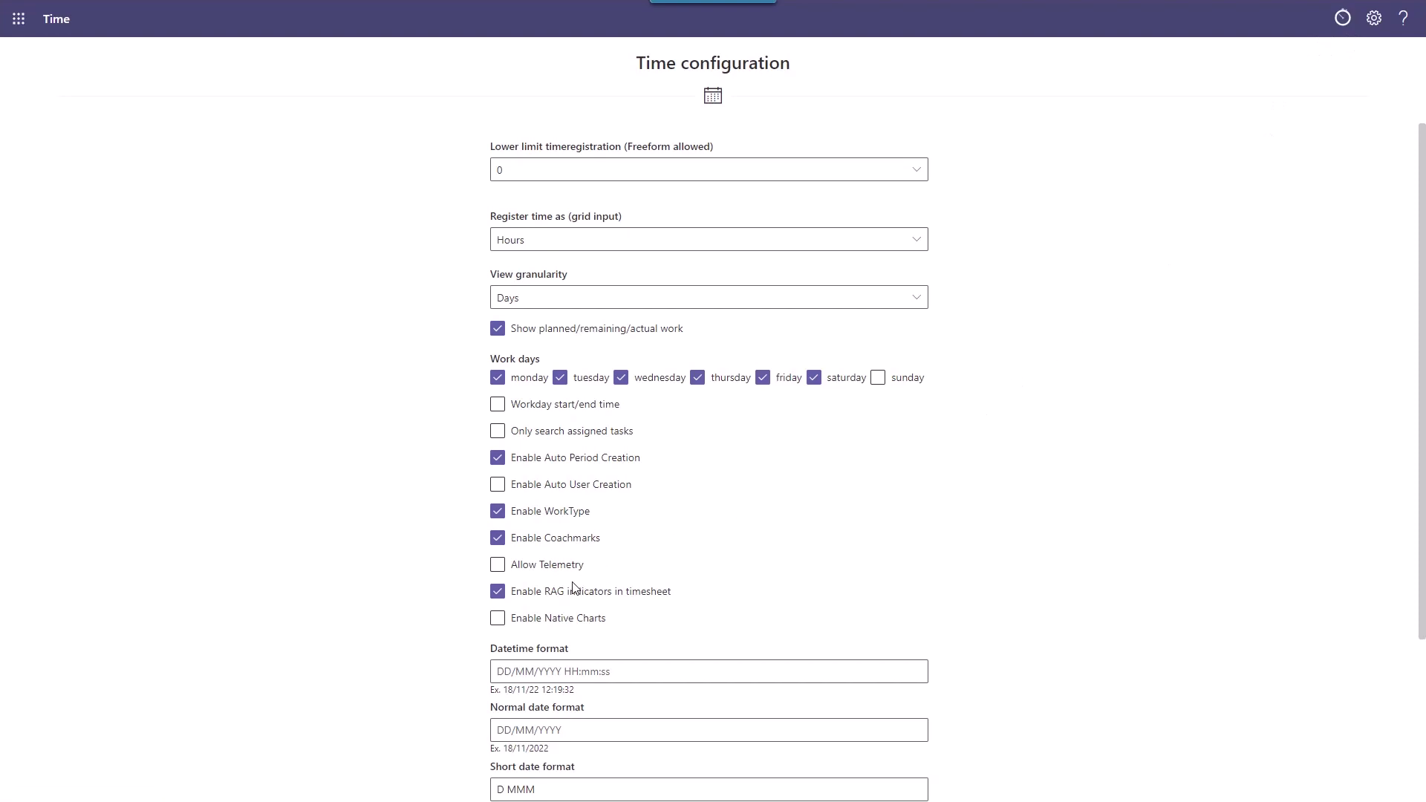
pyautogui.click(541, 622)
pyautogui.click(1345, 17)
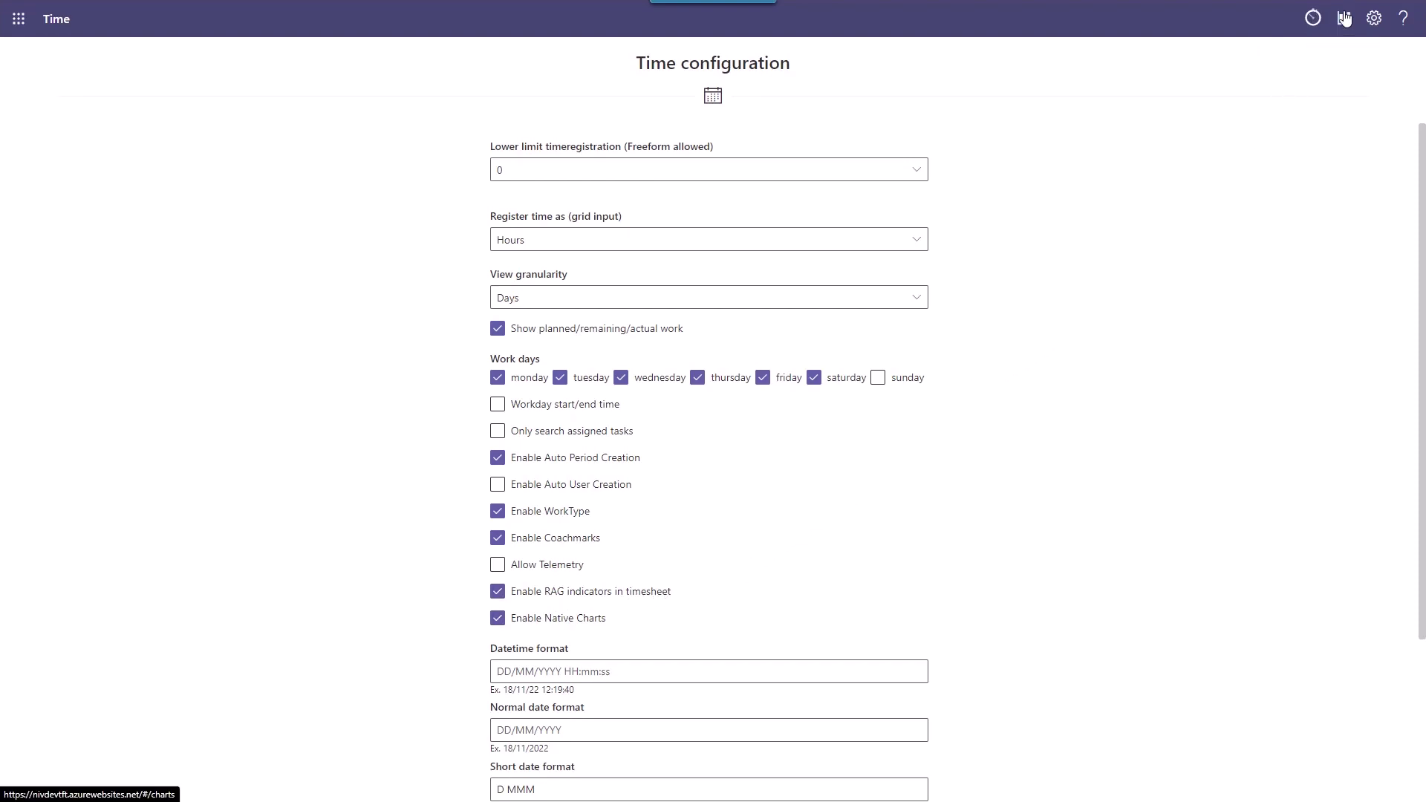